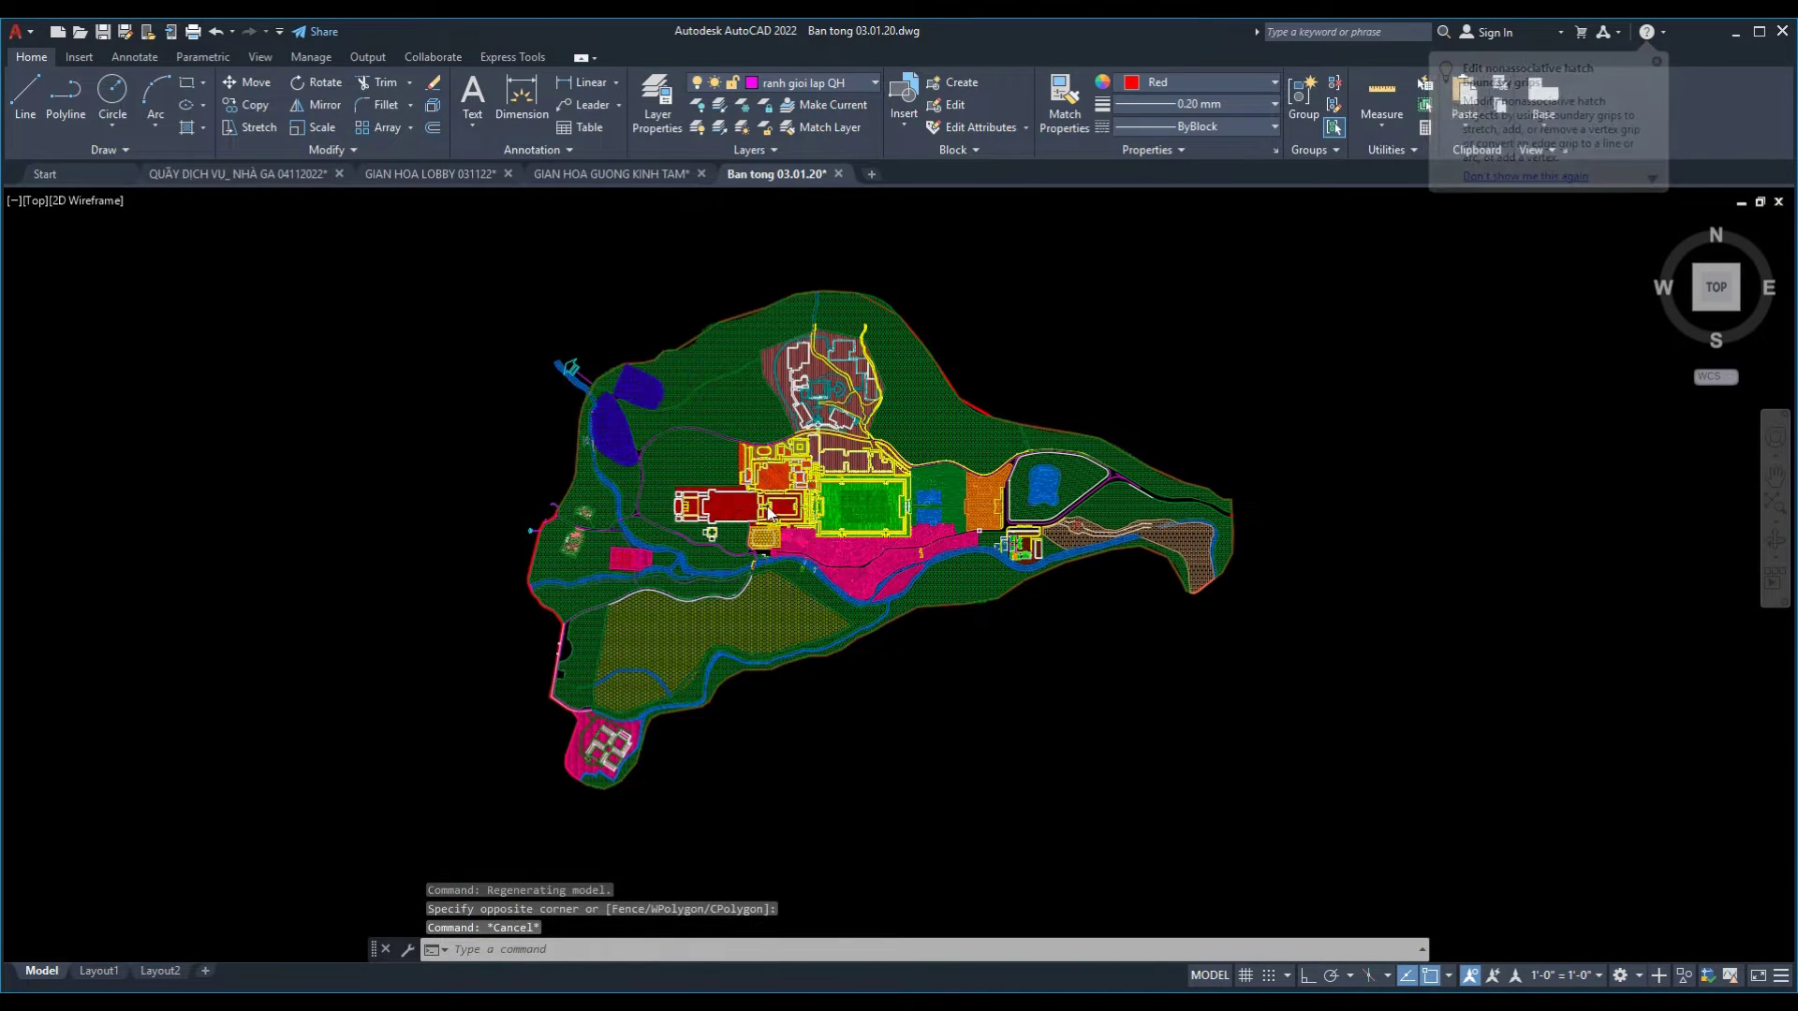
- Start writing a block to new block.dwg on the Desktop in Meters and pick the source objects in the site plan
{"action": "type", "text": "w"}
{"action": "key", "text": "Return"}
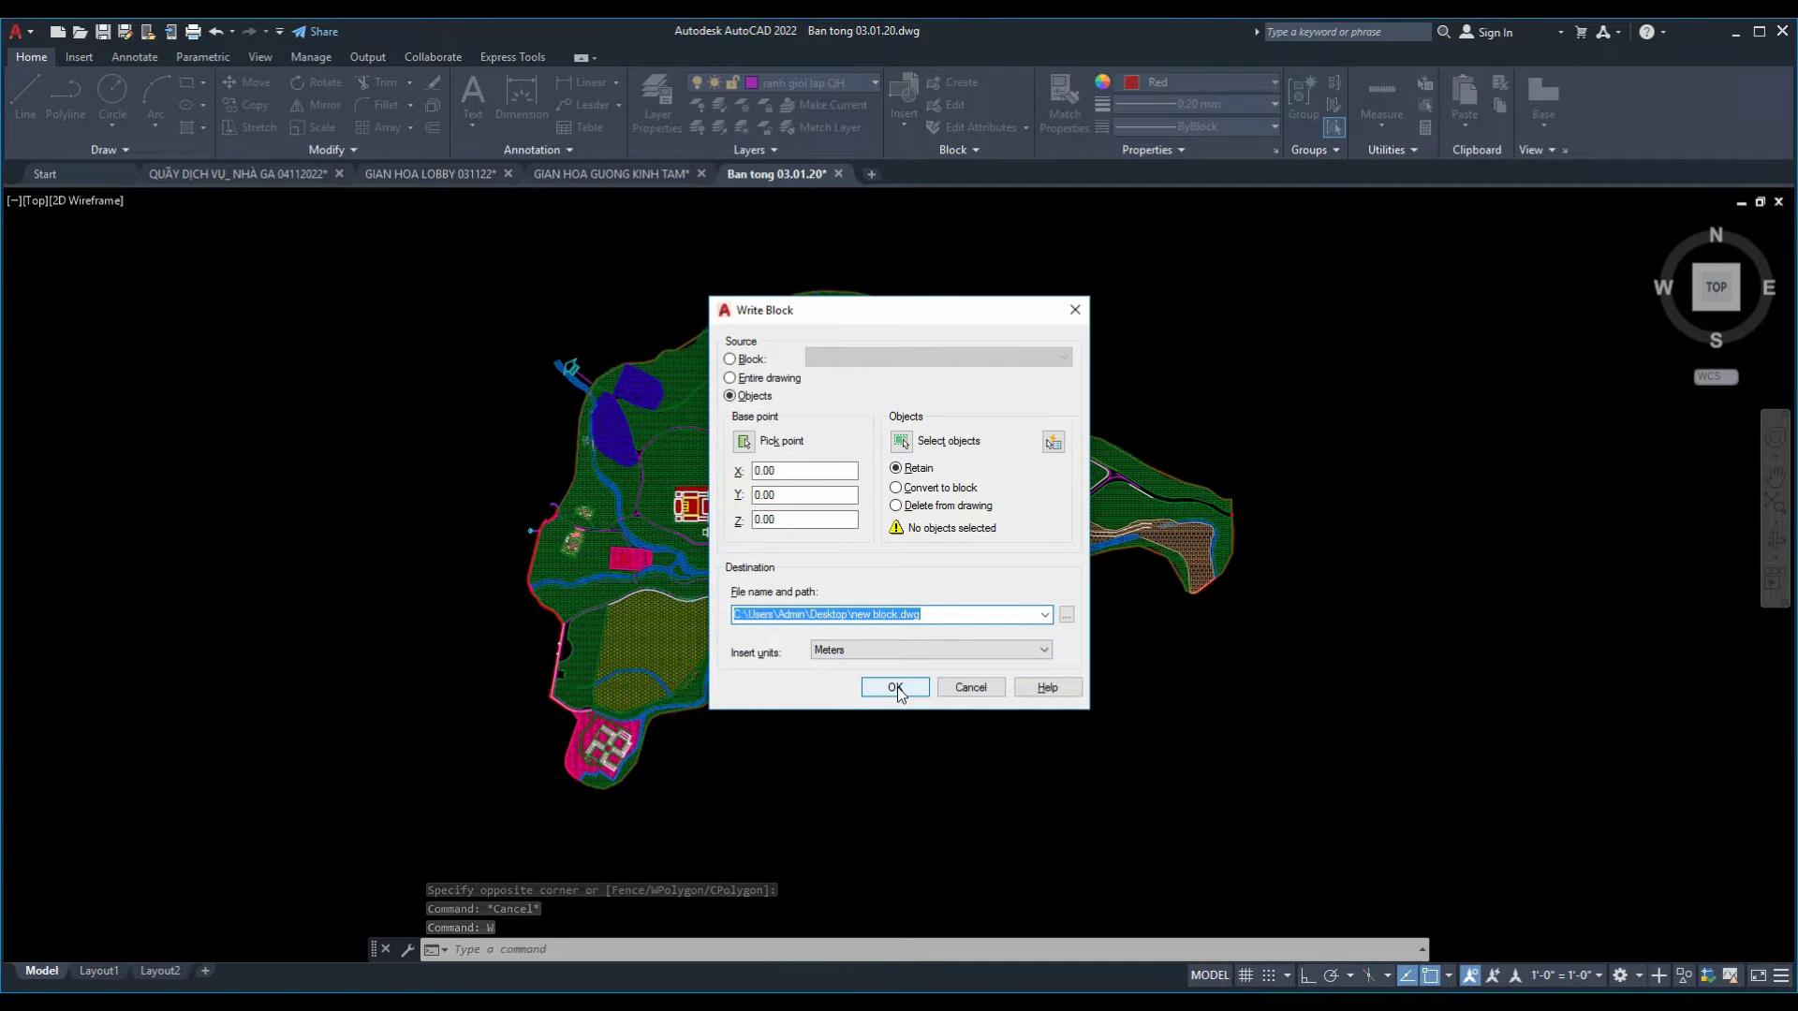
{"action": "left_click", "coordinate": [897, 687]}
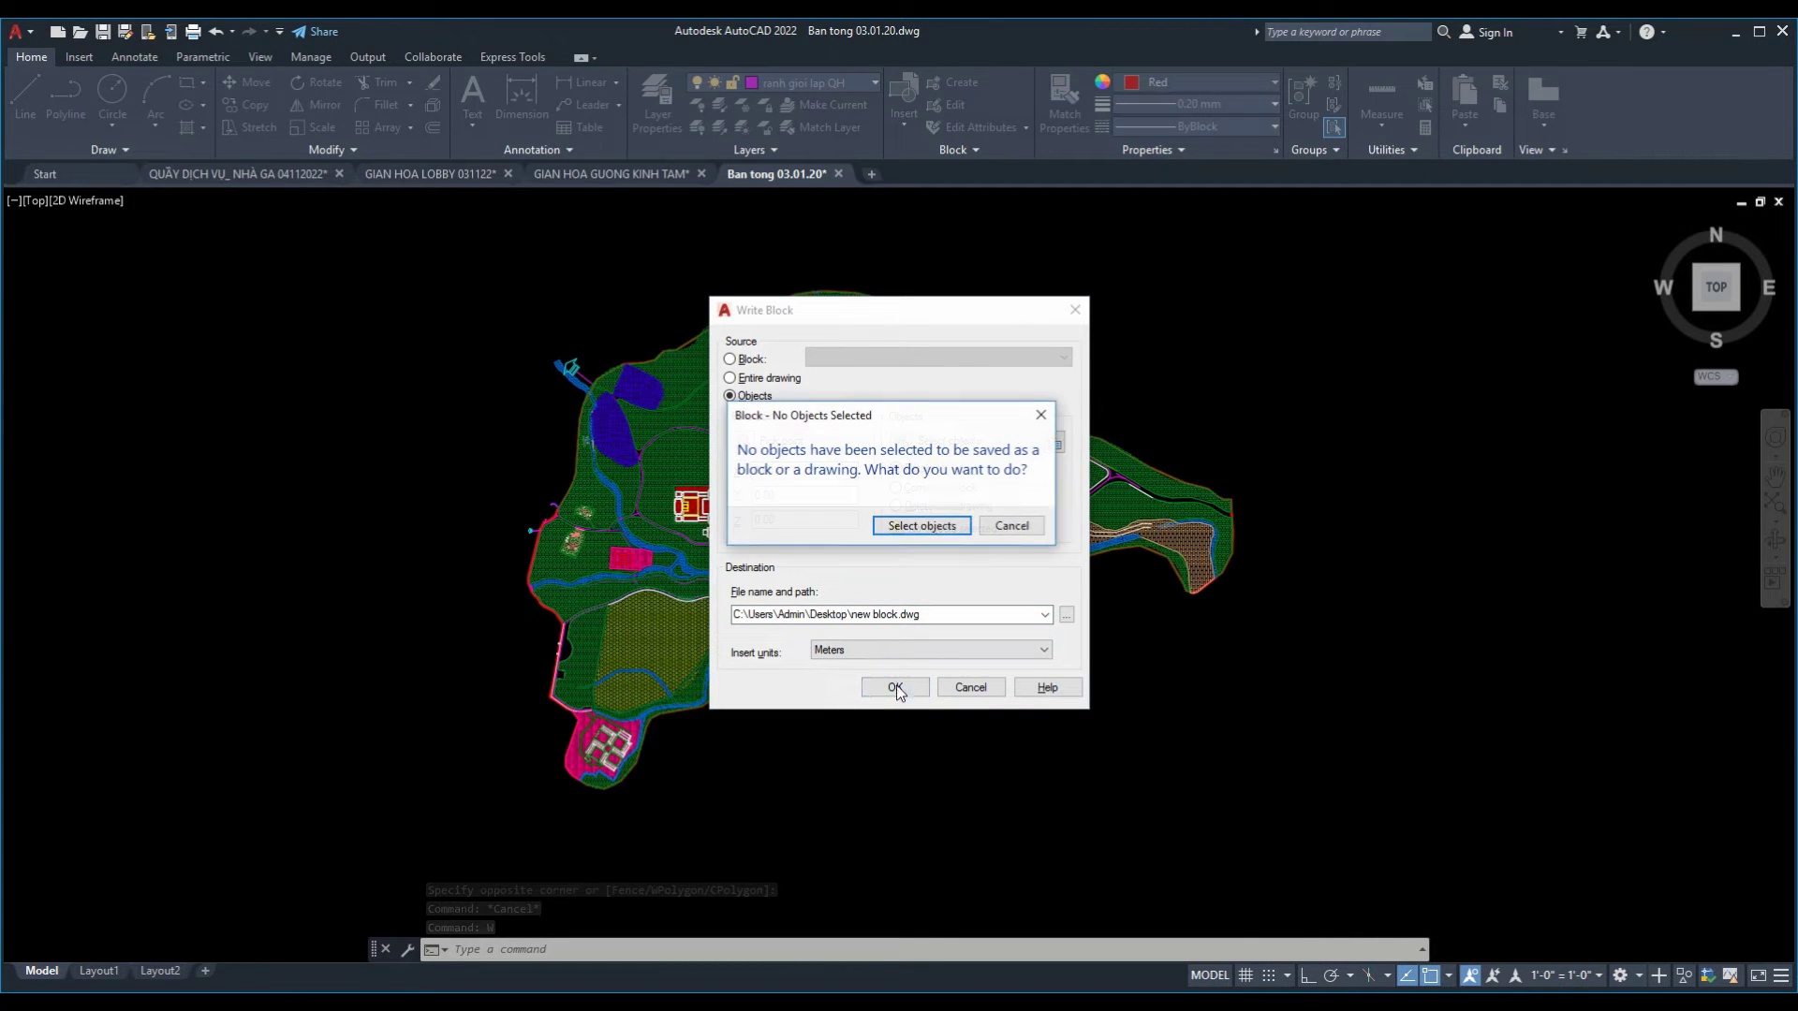
{"action": "left_click", "coordinate": [922, 525]}
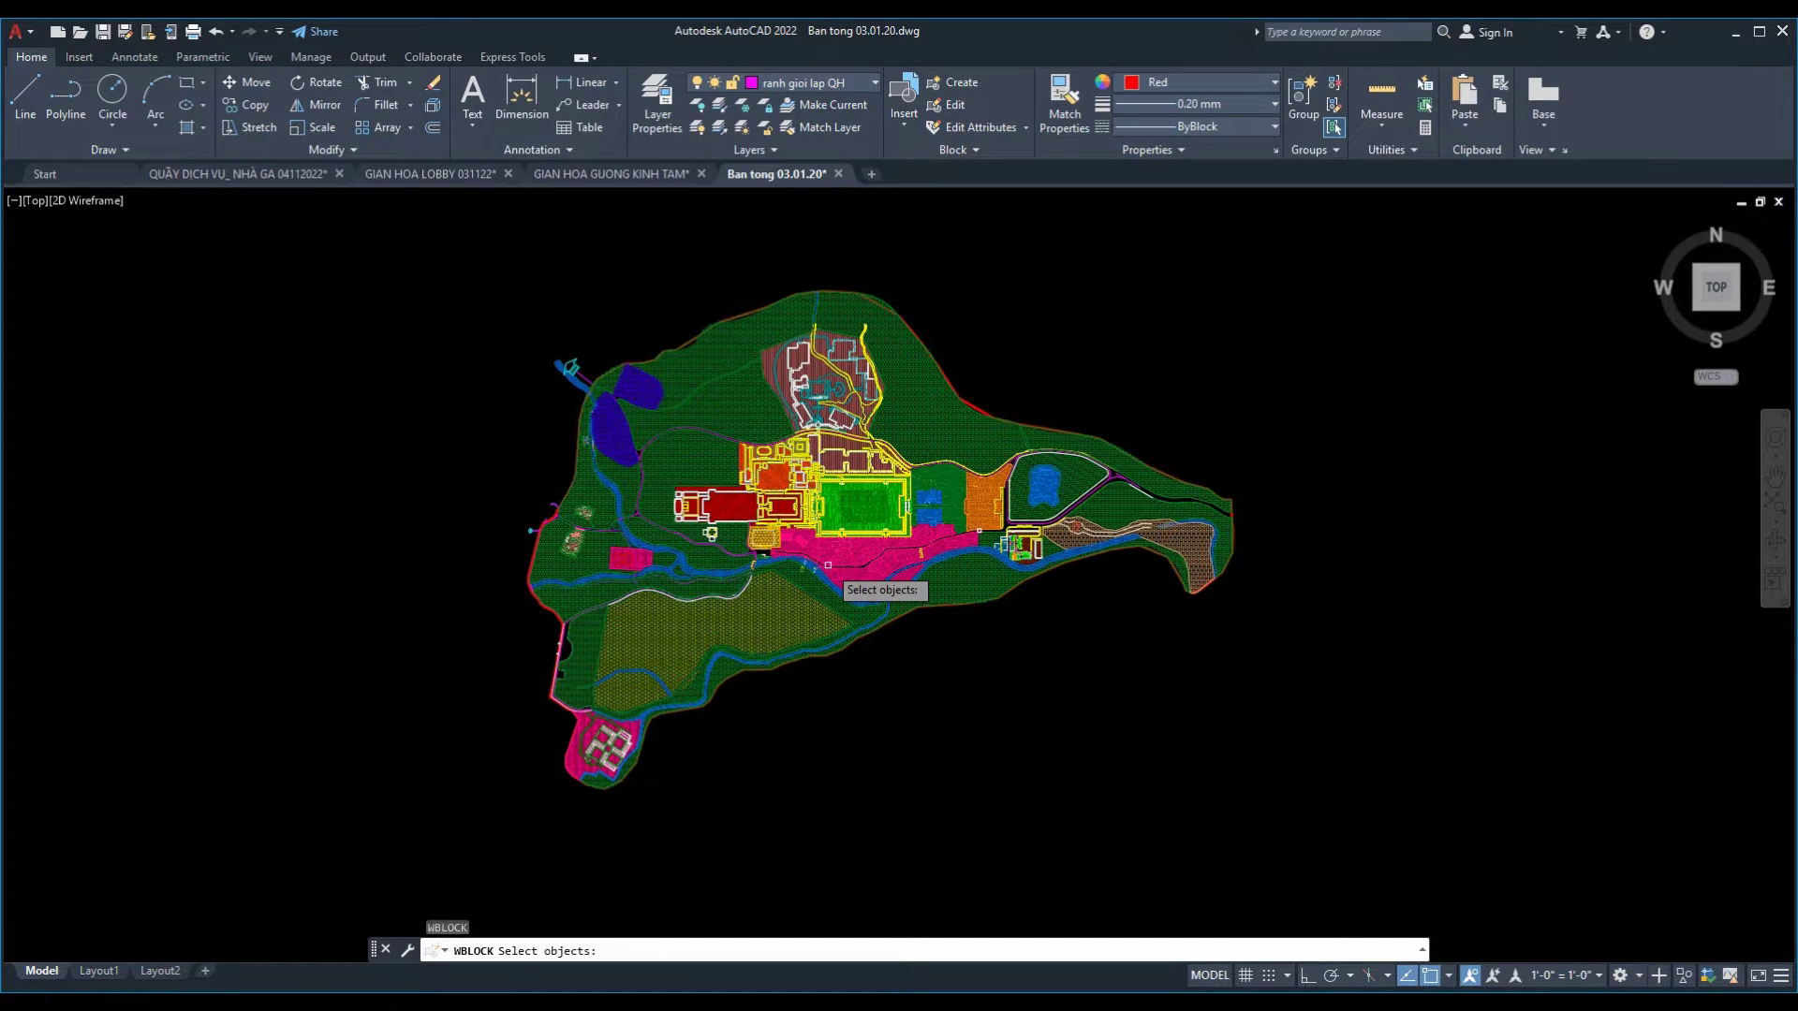
{"action": "left_click", "coordinate": [800, 559]}
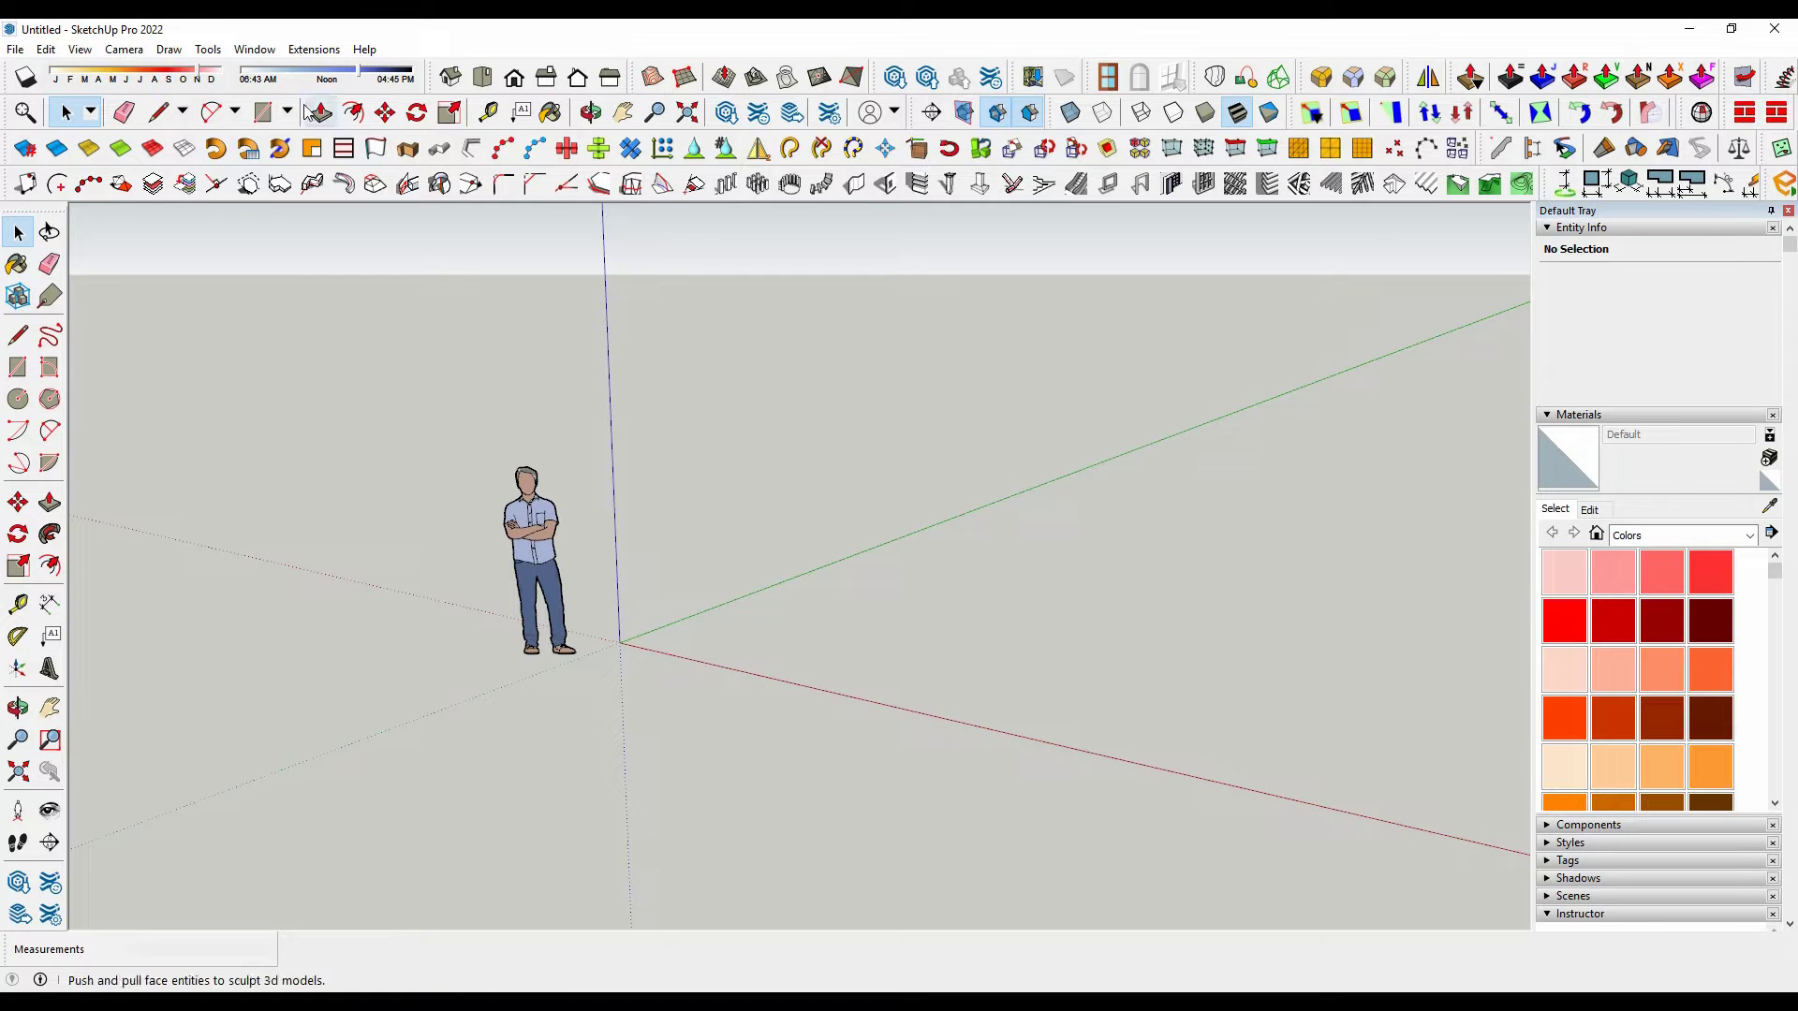
- Switch to SketchUp and import the new block1 DWG file from the Desktop
{"action": "left_click", "coordinate": [15, 49]}
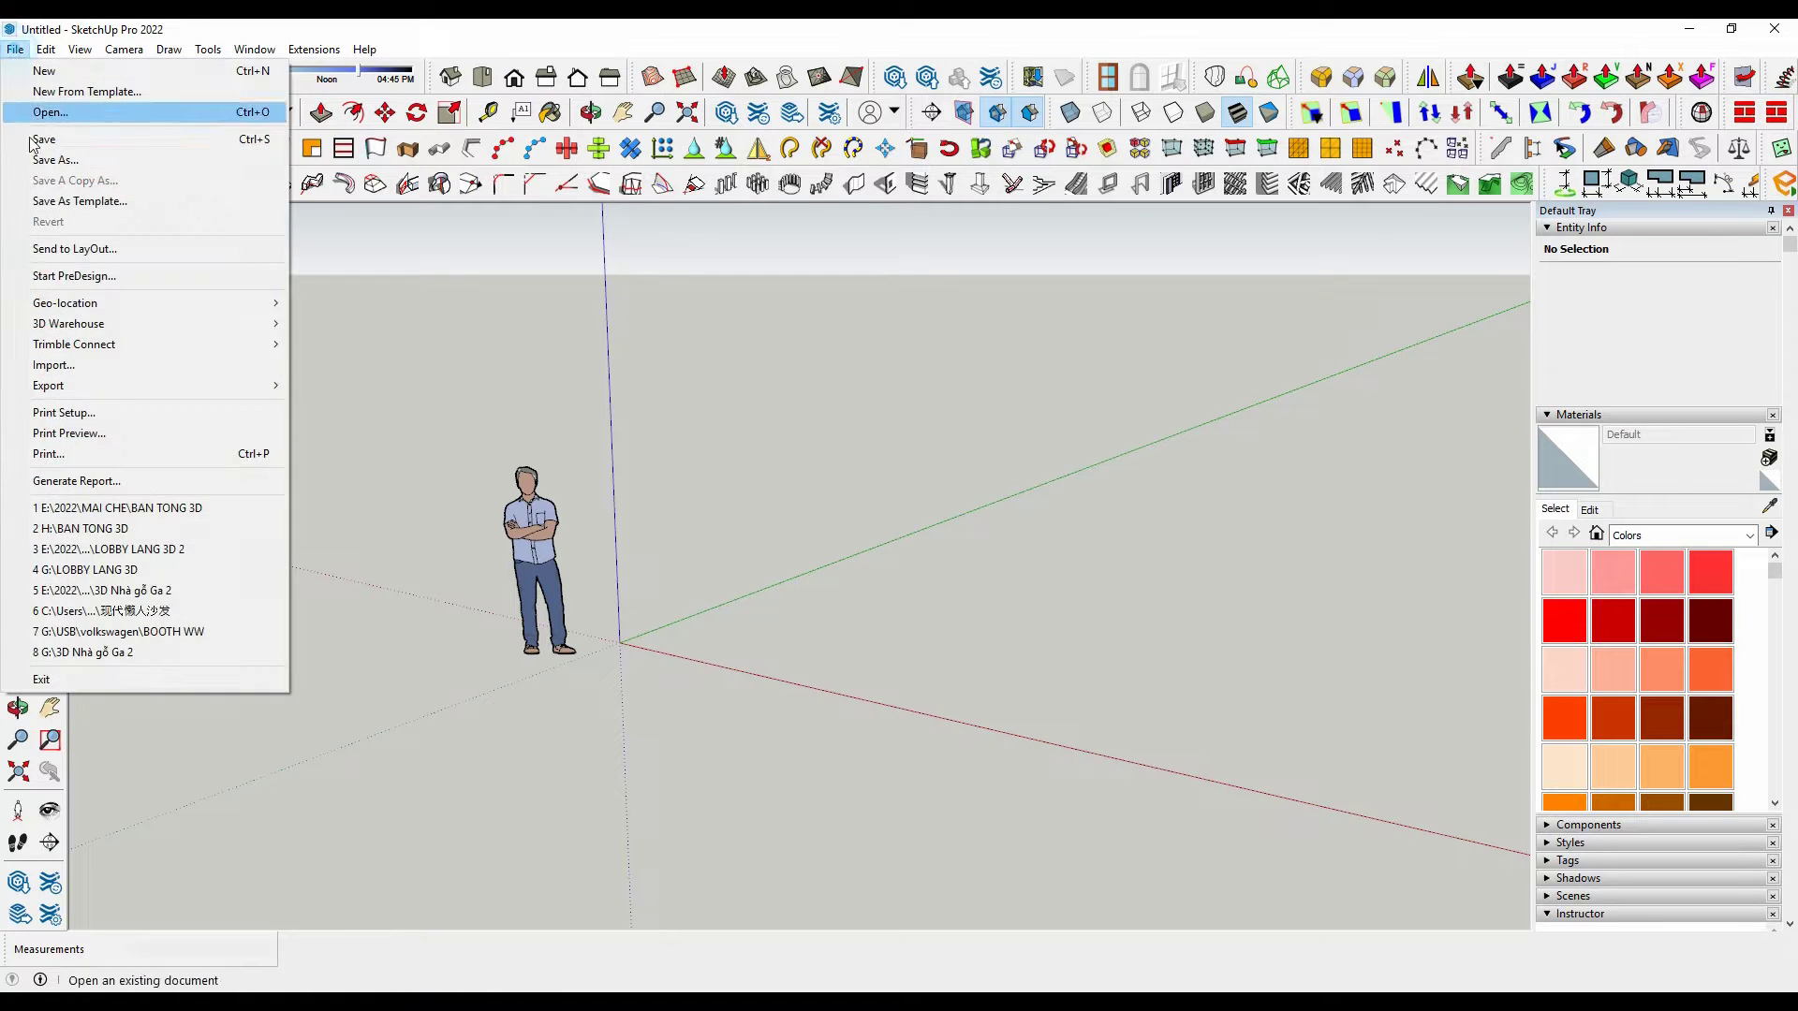
{"action": "left_click", "coordinate": [86, 371]}
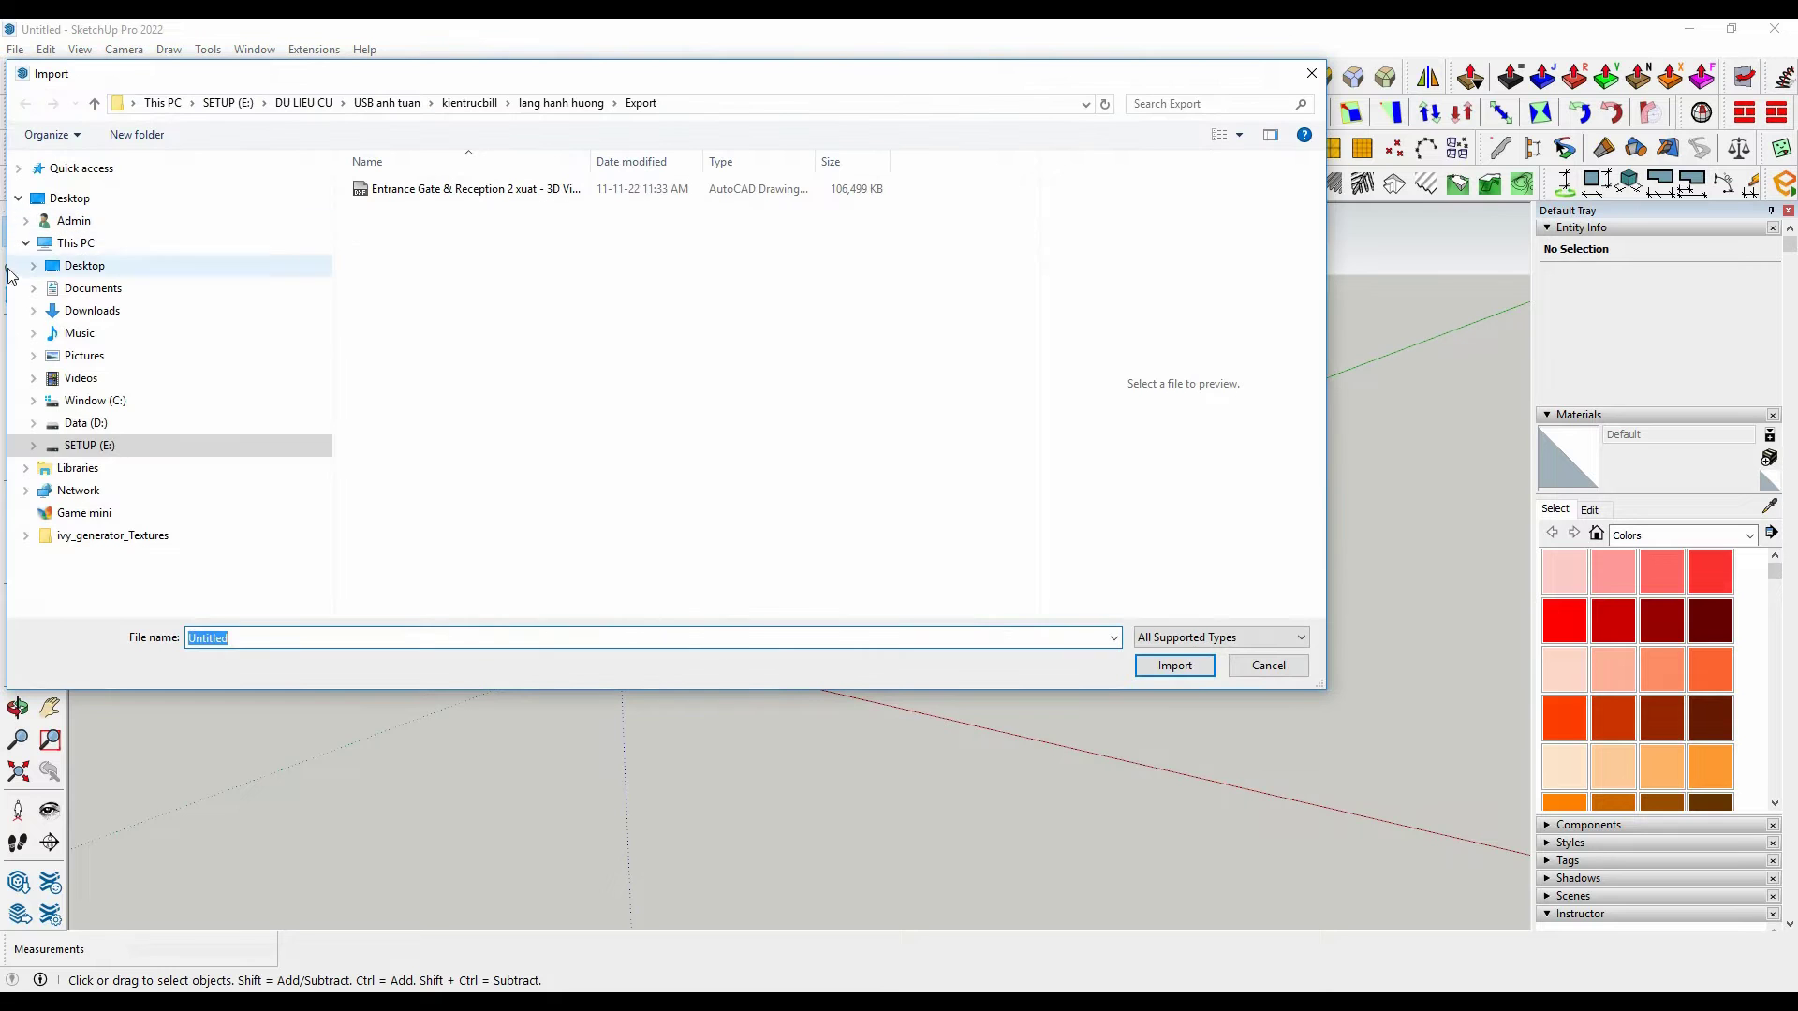
{"action": "left_click", "coordinate": [56, 262]}
{"action": "left_click", "coordinate": [398, 289]}
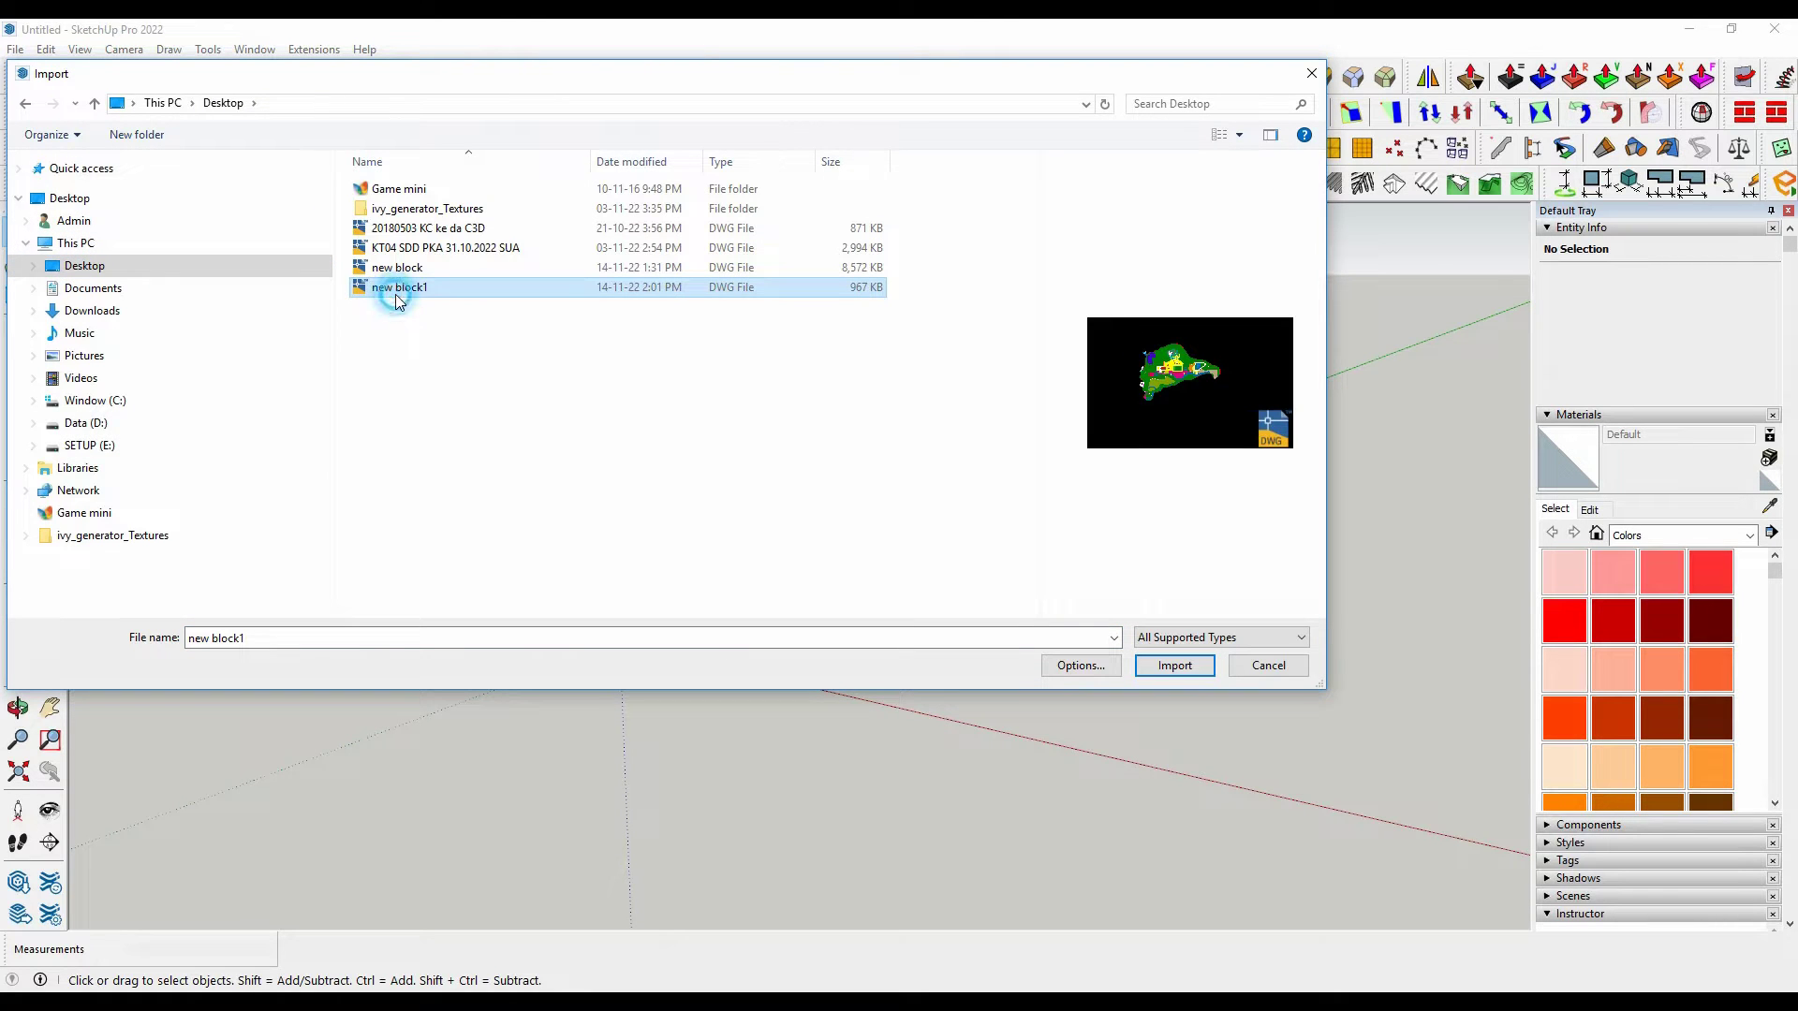
{"action": "double_click", "coordinate": [412, 287]}
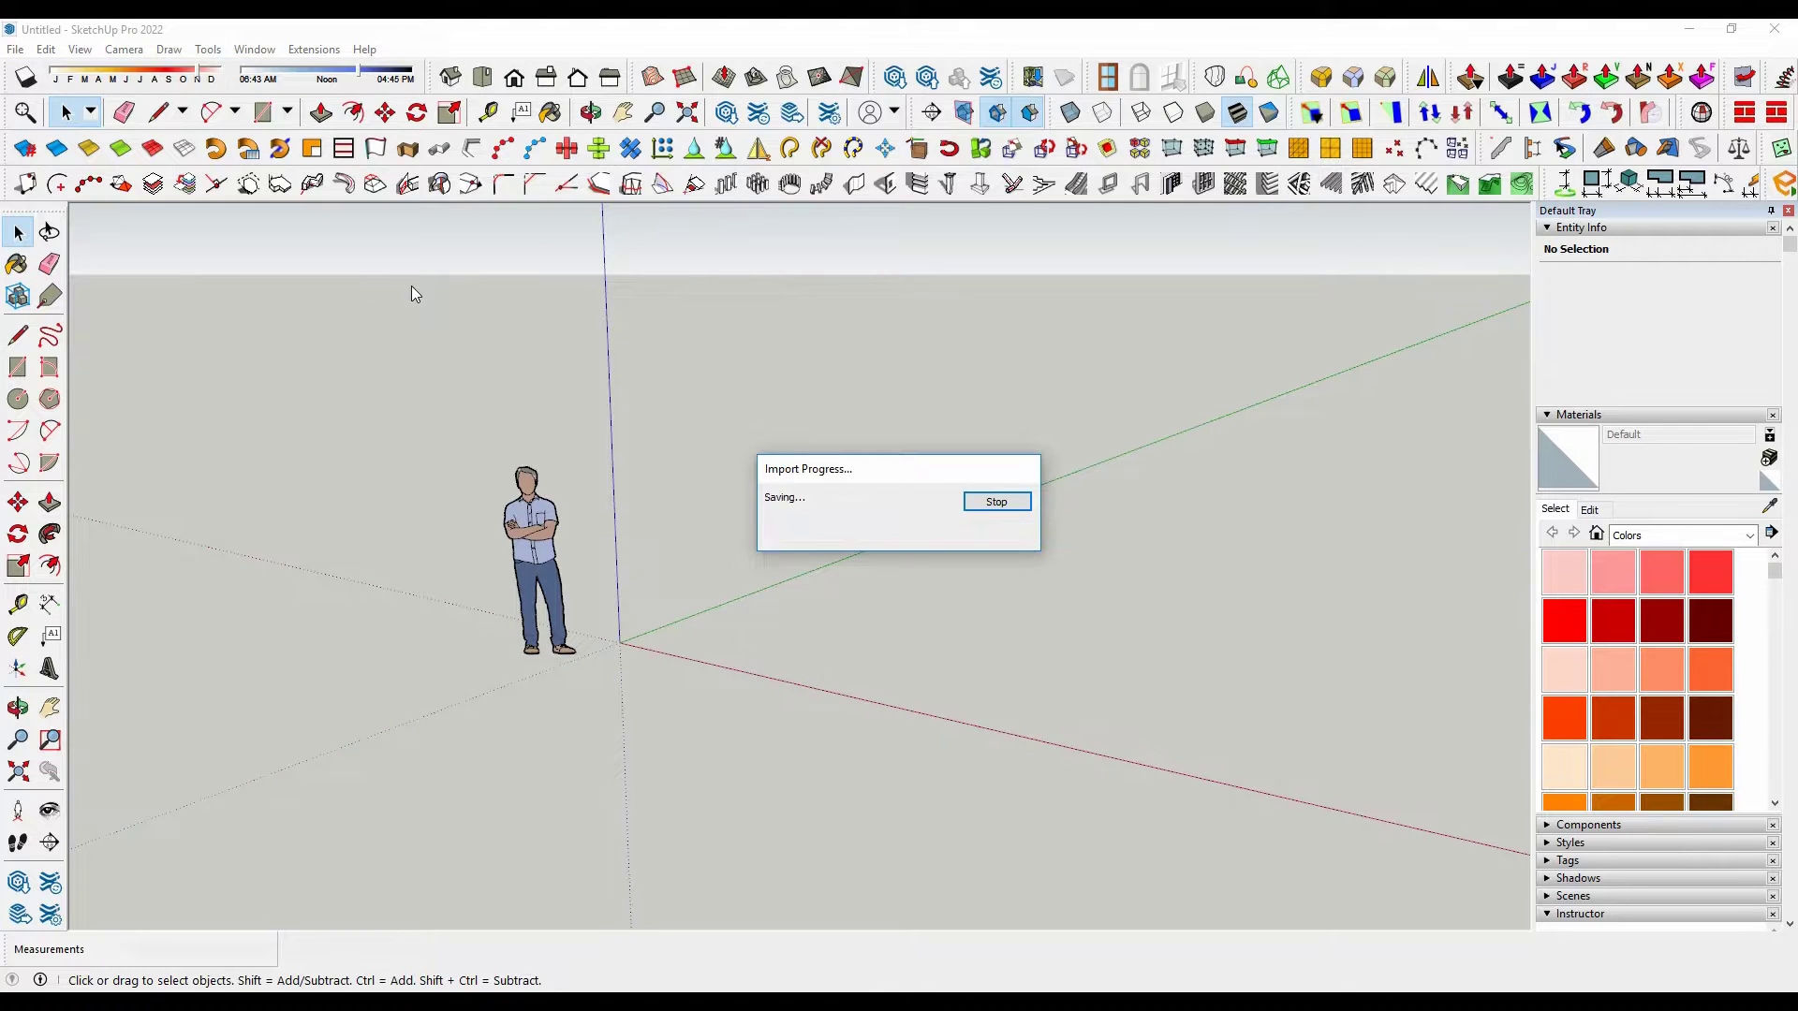
{"action": "left_click", "coordinate": [998, 654]}
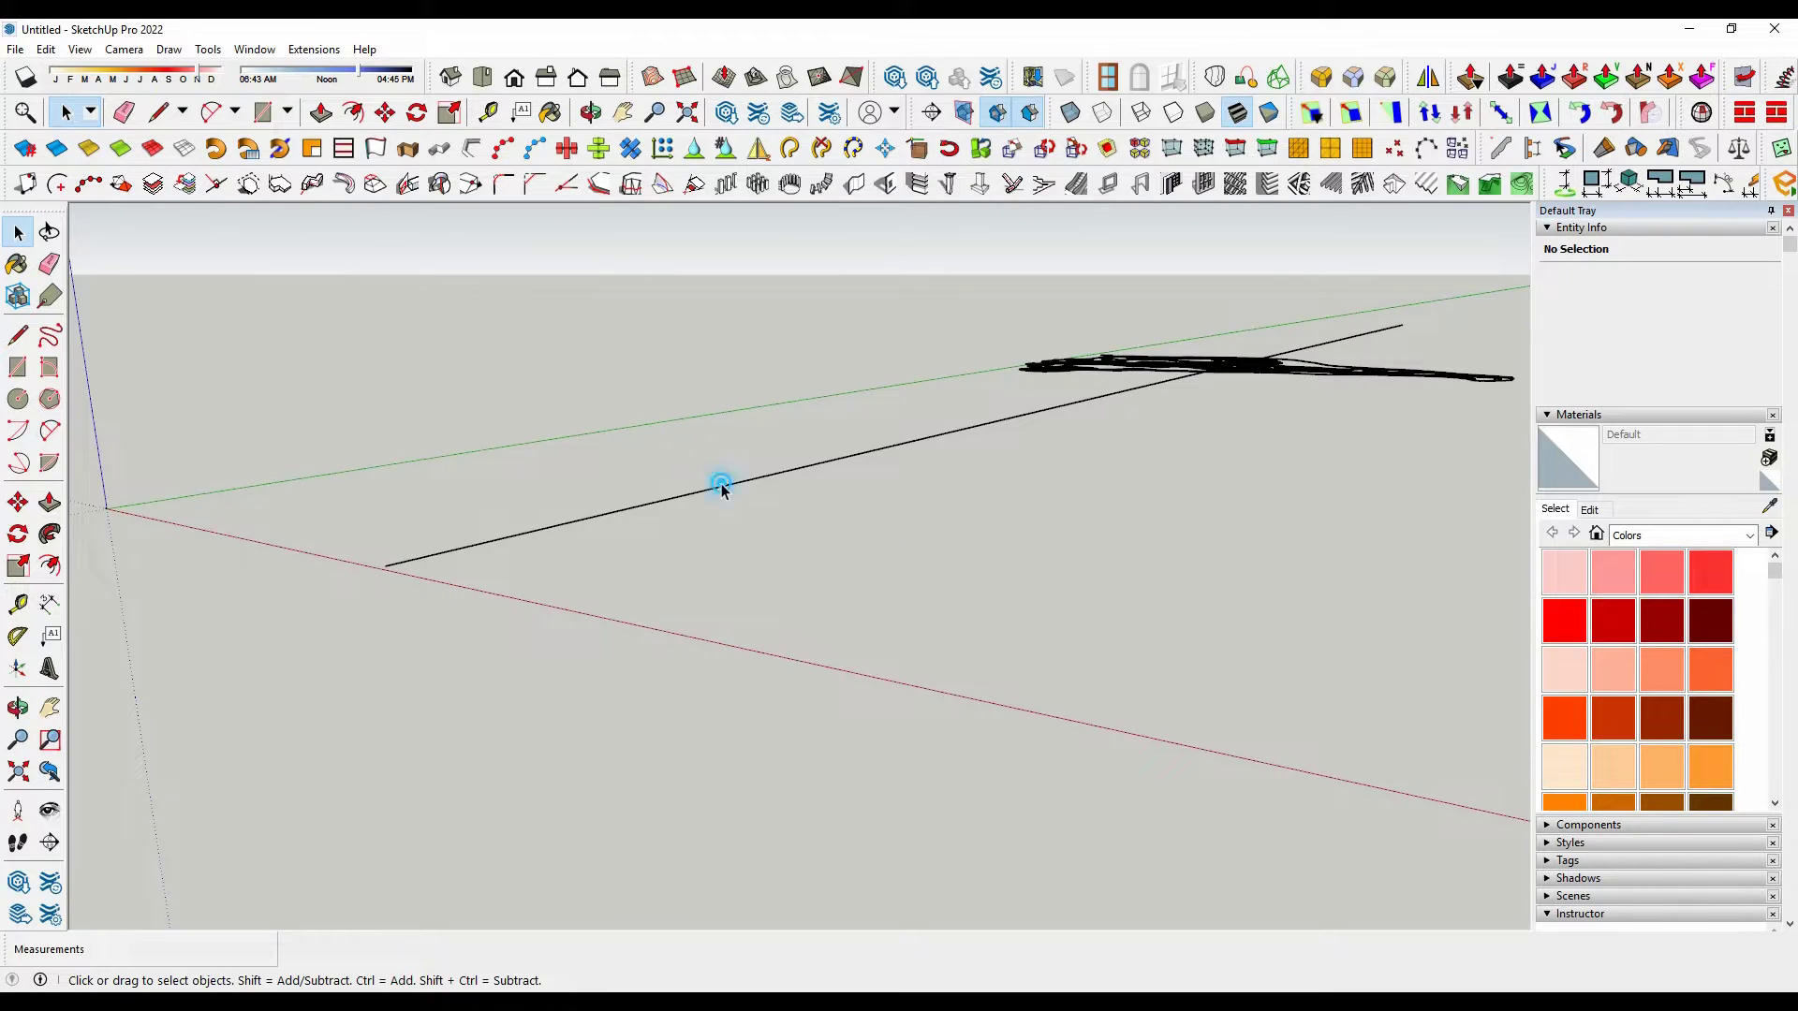
- Delete the stray long diagonal line that came in with the imported drawing
{"action": "triple_click", "coordinate": [704, 492]}
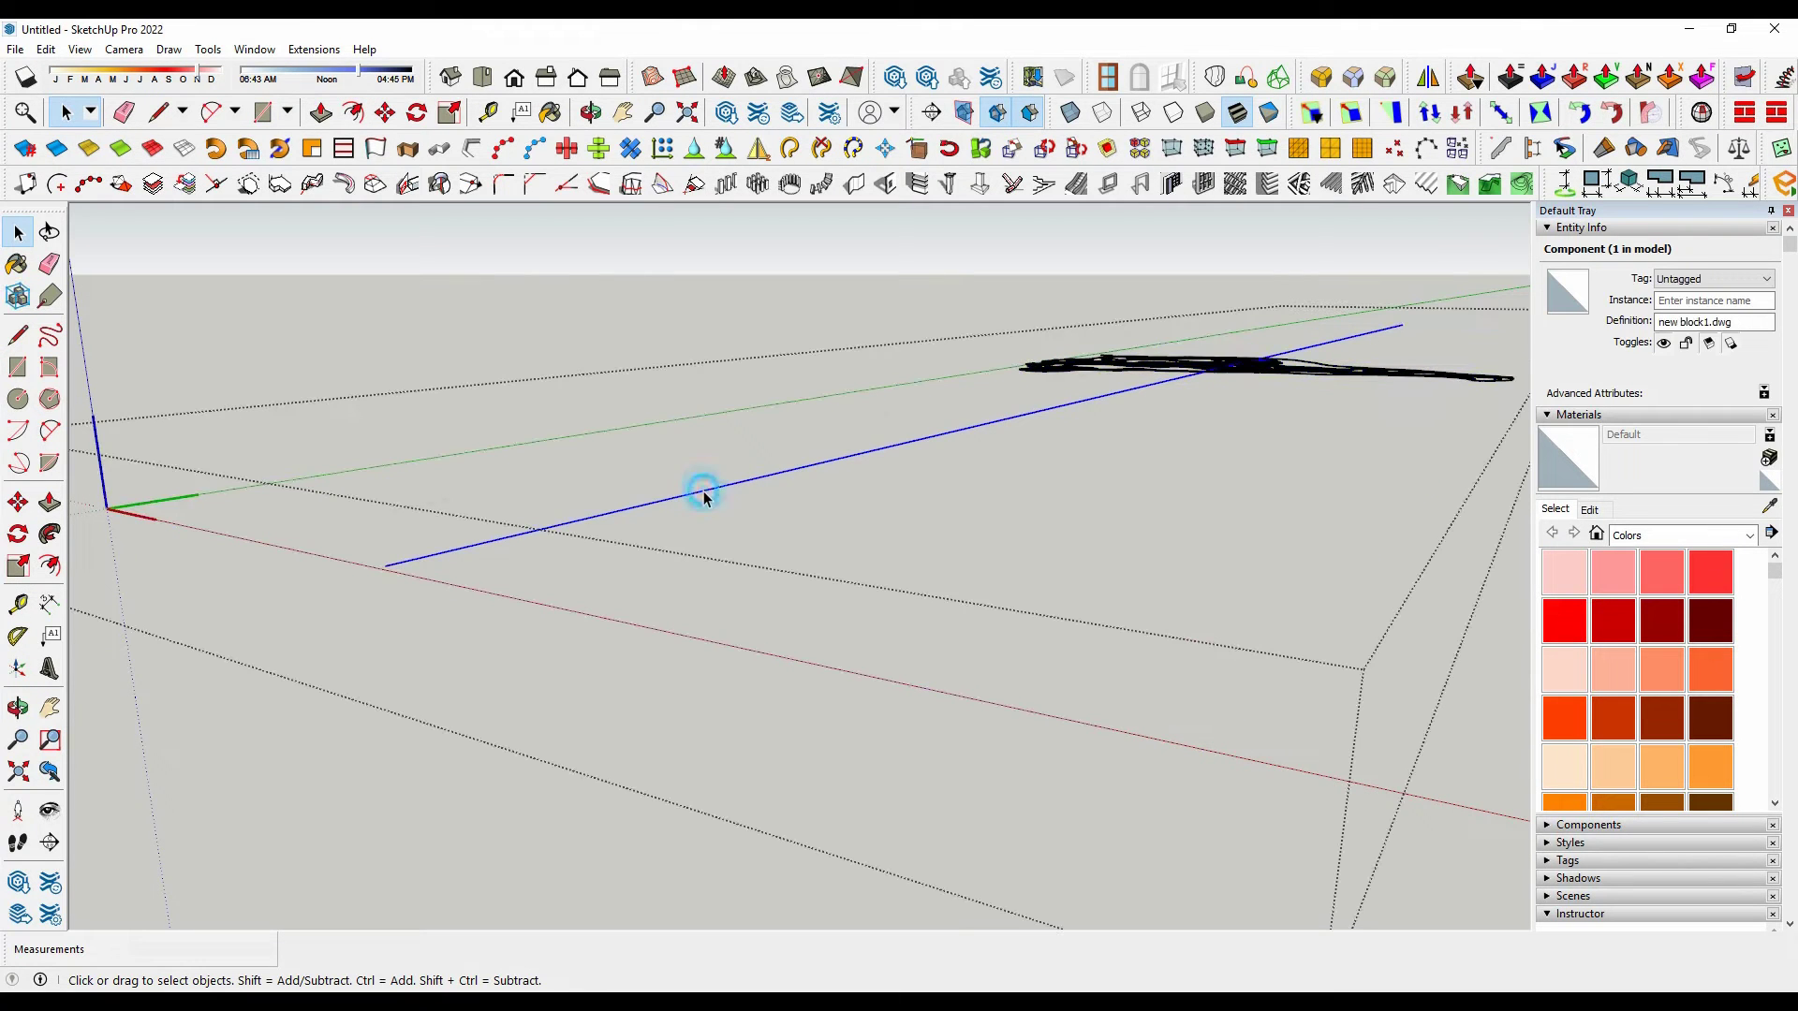
{"action": "key", "text": "Delete"}
{"action": "left_click", "coordinate": [683, 331]}
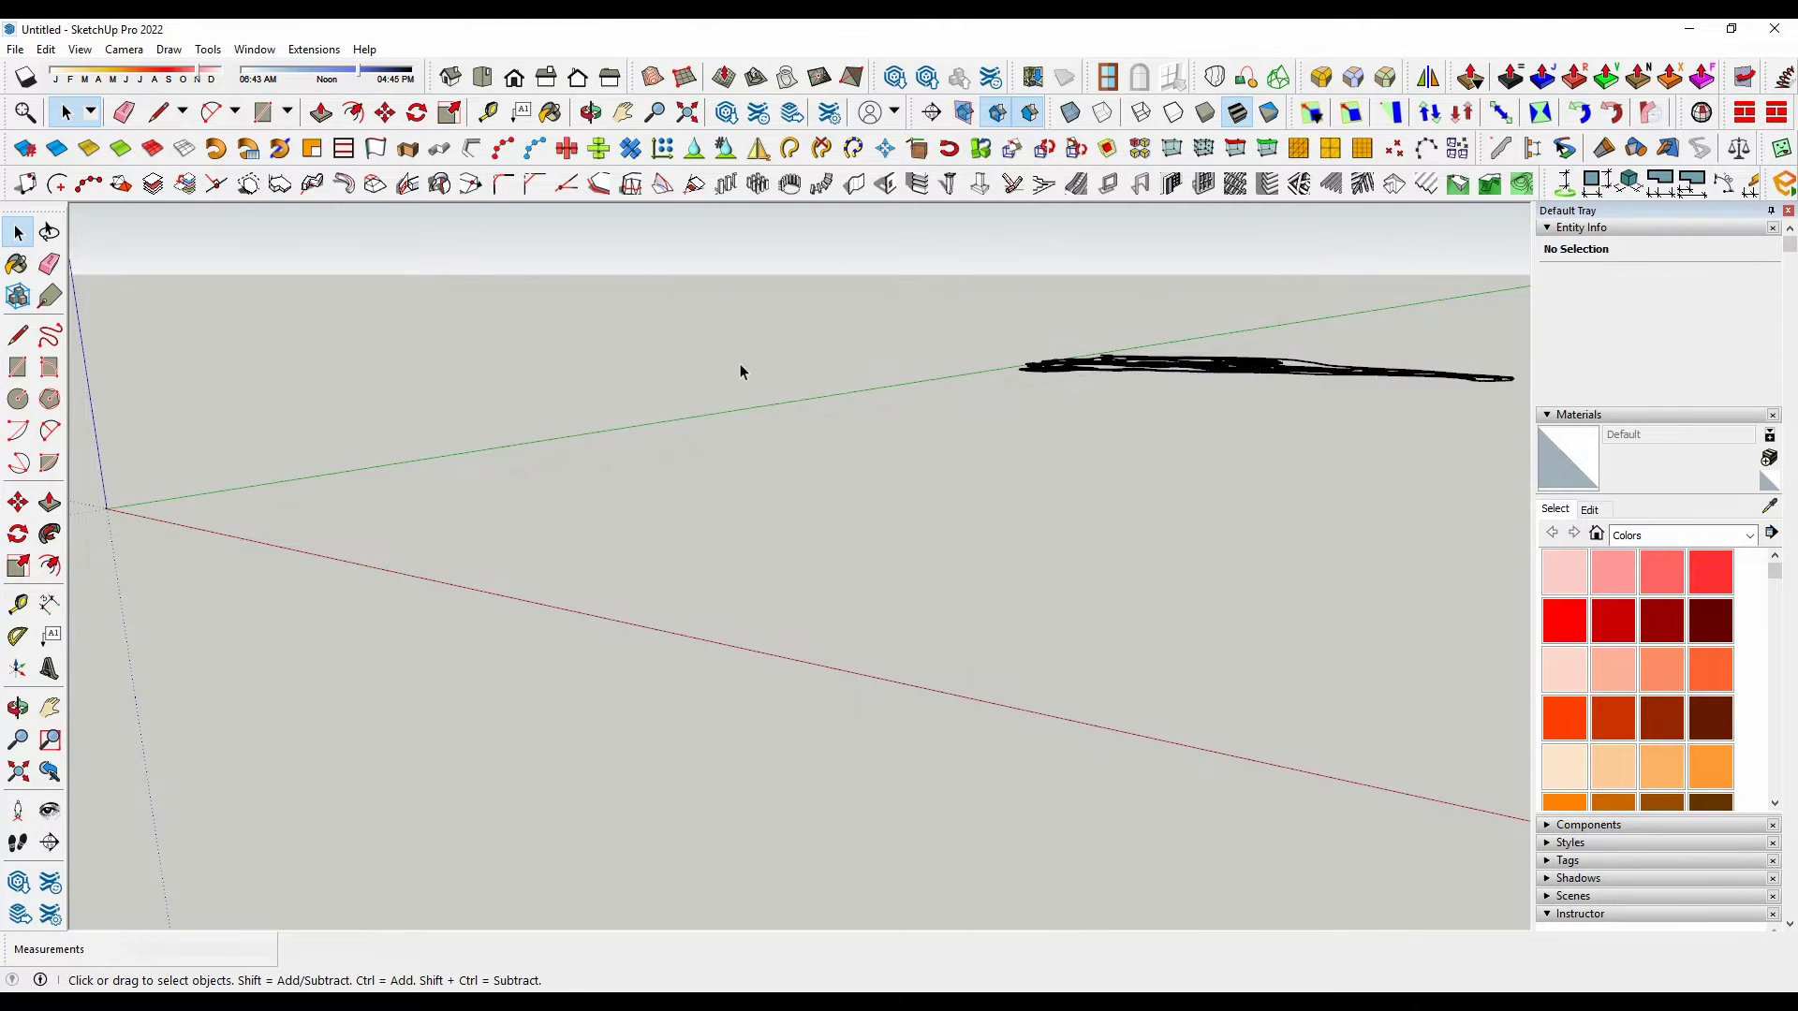
- Move the imported site plan component so that its near corner sits on the model origin
{"action": "left_click", "coordinate": [1208, 367]}
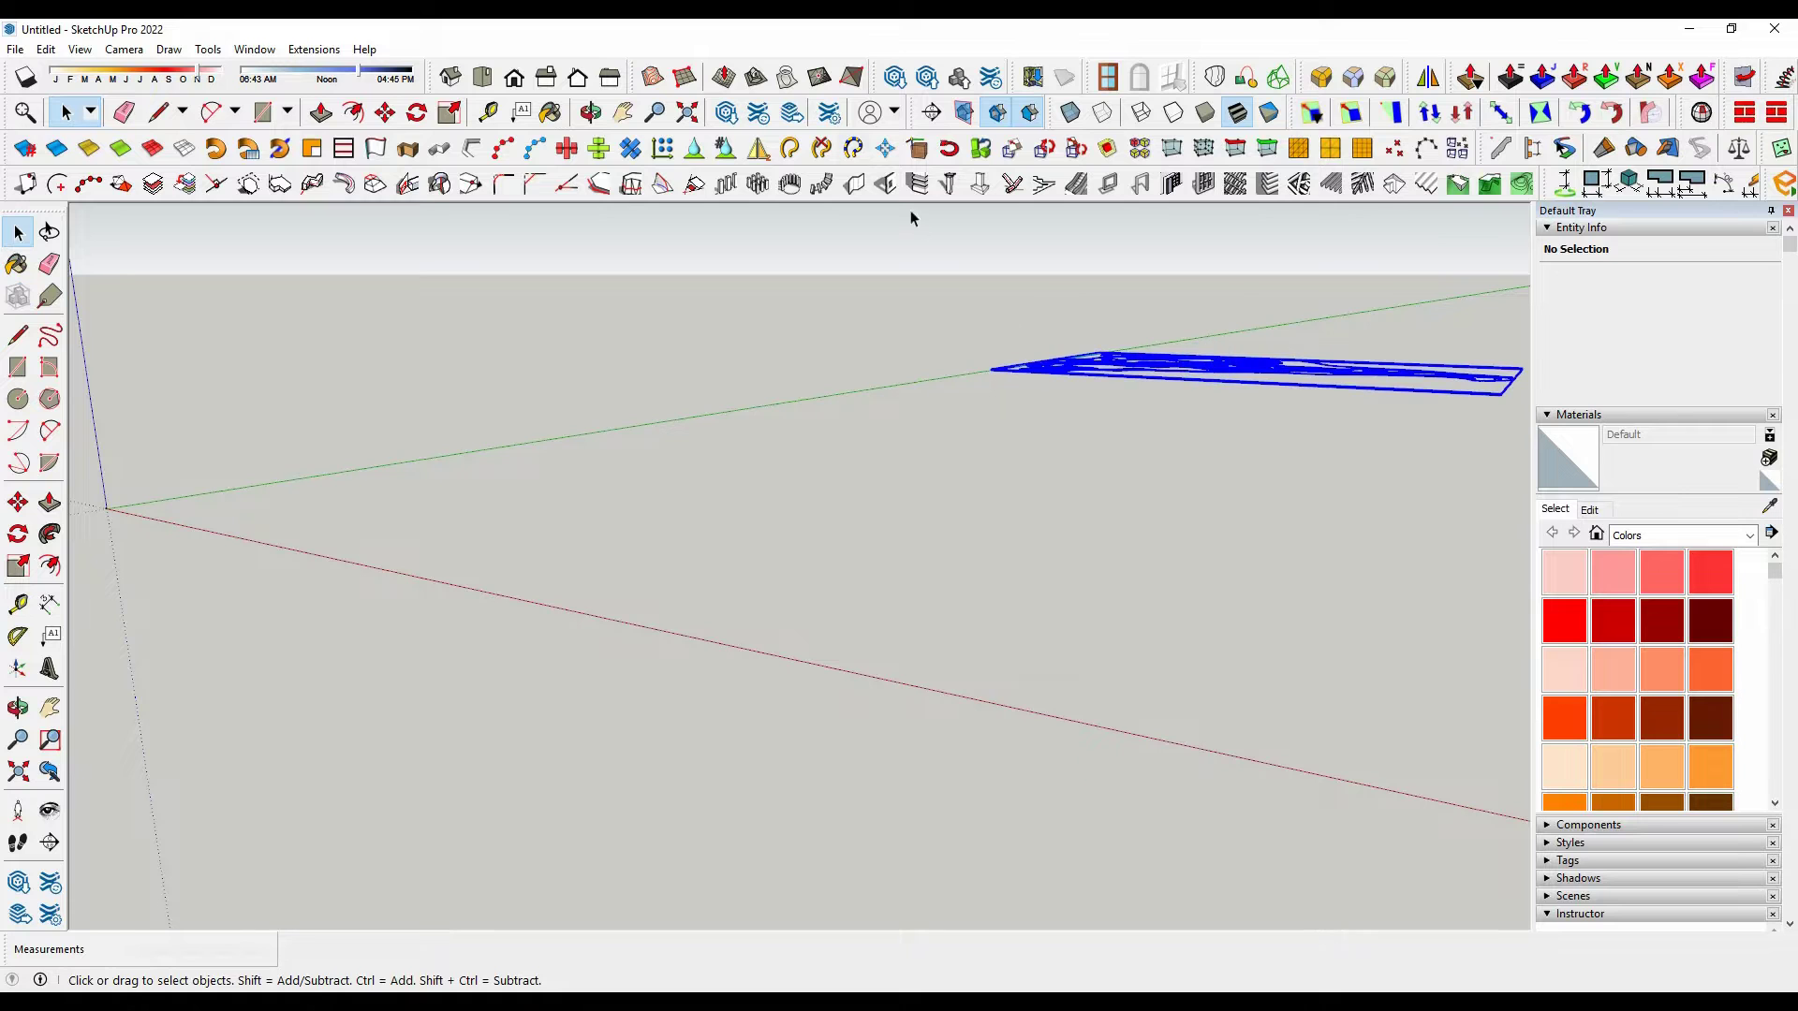
{"action": "left_click", "coordinate": [450, 77]}
{"action": "left_click", "coordinate": [482, 80]}
{"action": "left_click", "coordinate": [384, 463]}
{"action": "scroll", "coordinate": [681, 525], "scroll_direction": "down", "scroll_amount": 4}
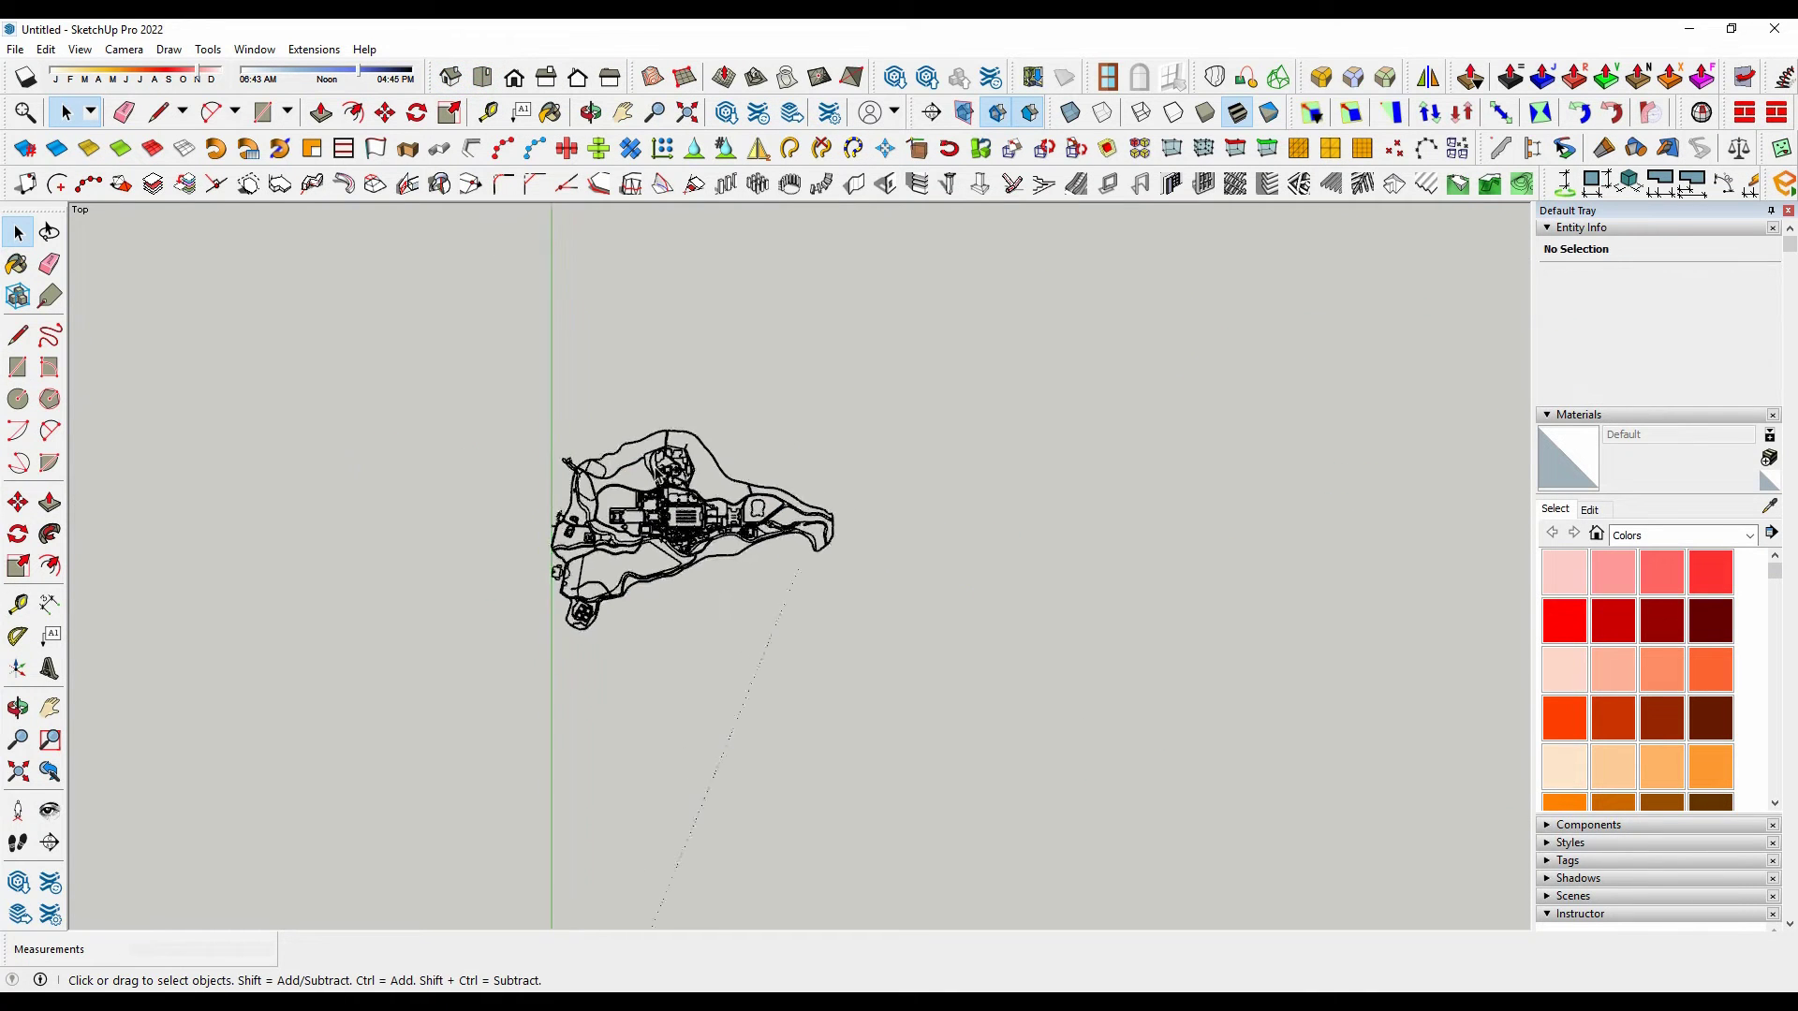
{"action": "left_click", "coordinate": [681, 524]}
{"action": "middle_click_drag", "start_coordinate": [740, 676], "coordinate": [695, 522]}
{"action": "key", "text": "m"}
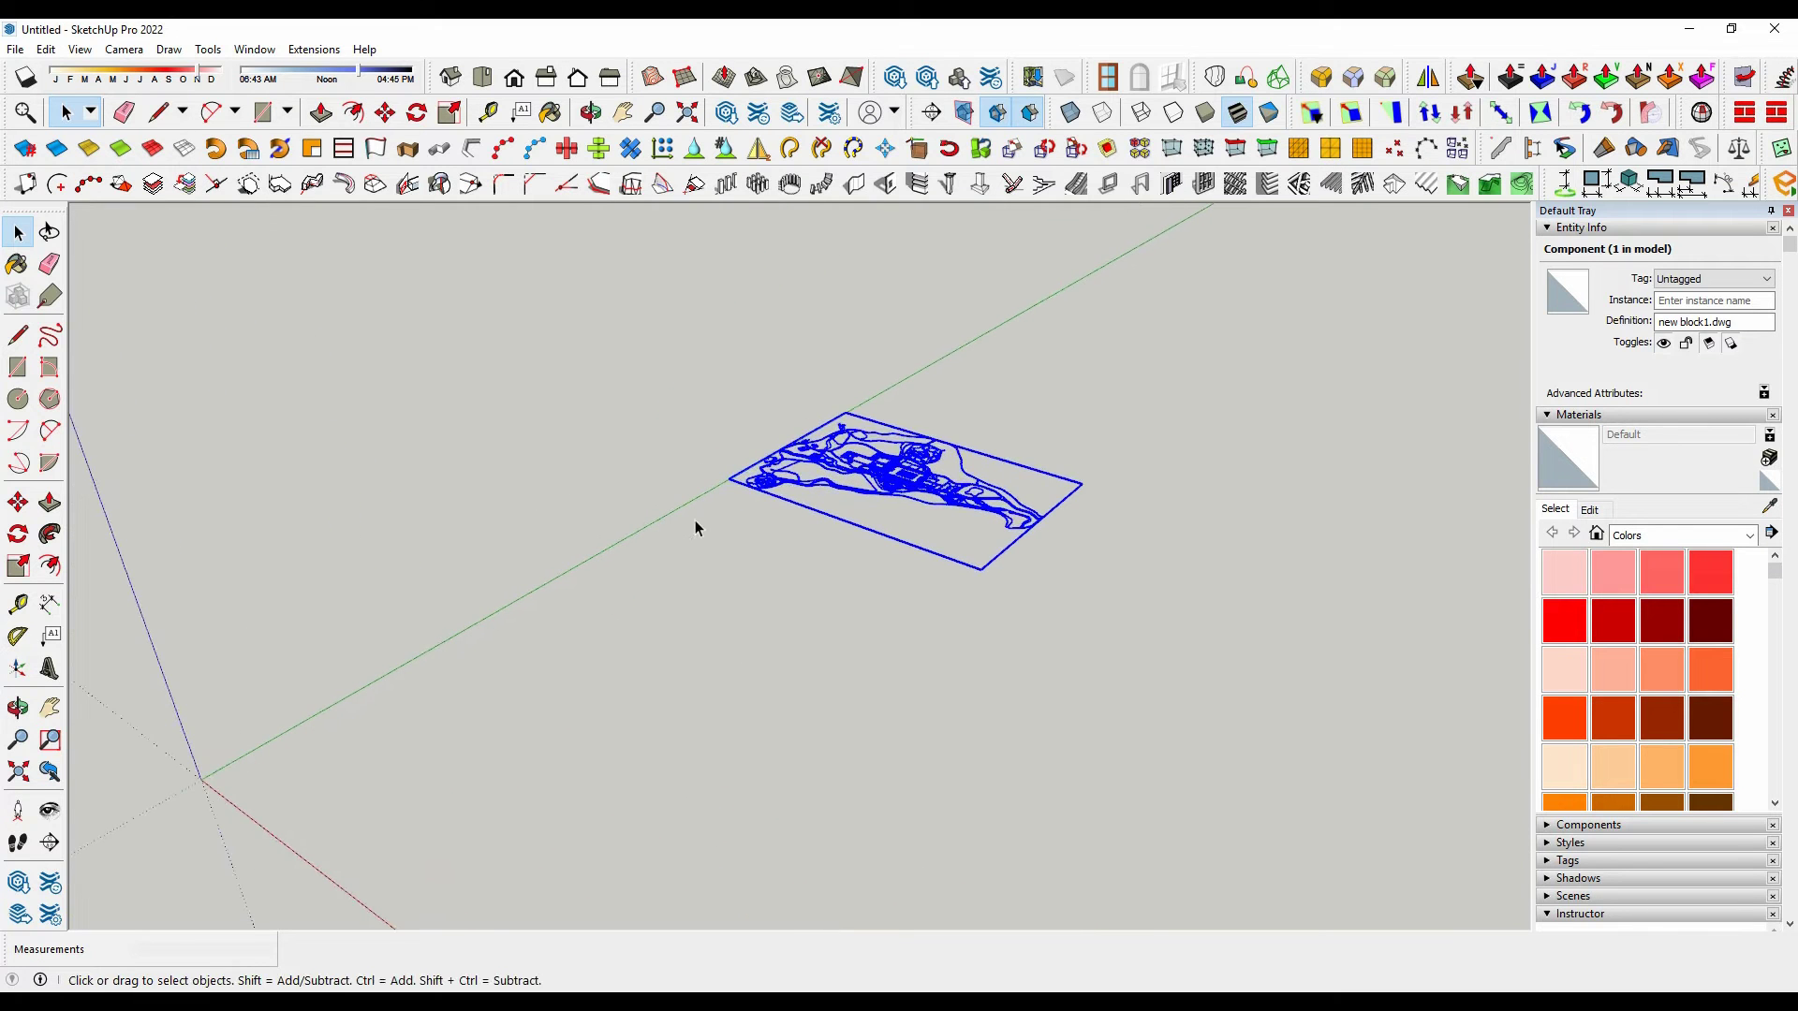
{"action": "left_click", "coordinate": [754, 477]}
{"action": "scroll", "coordinate": [281, 768], "scroll_direction": "up", "scroll_amount": 3}
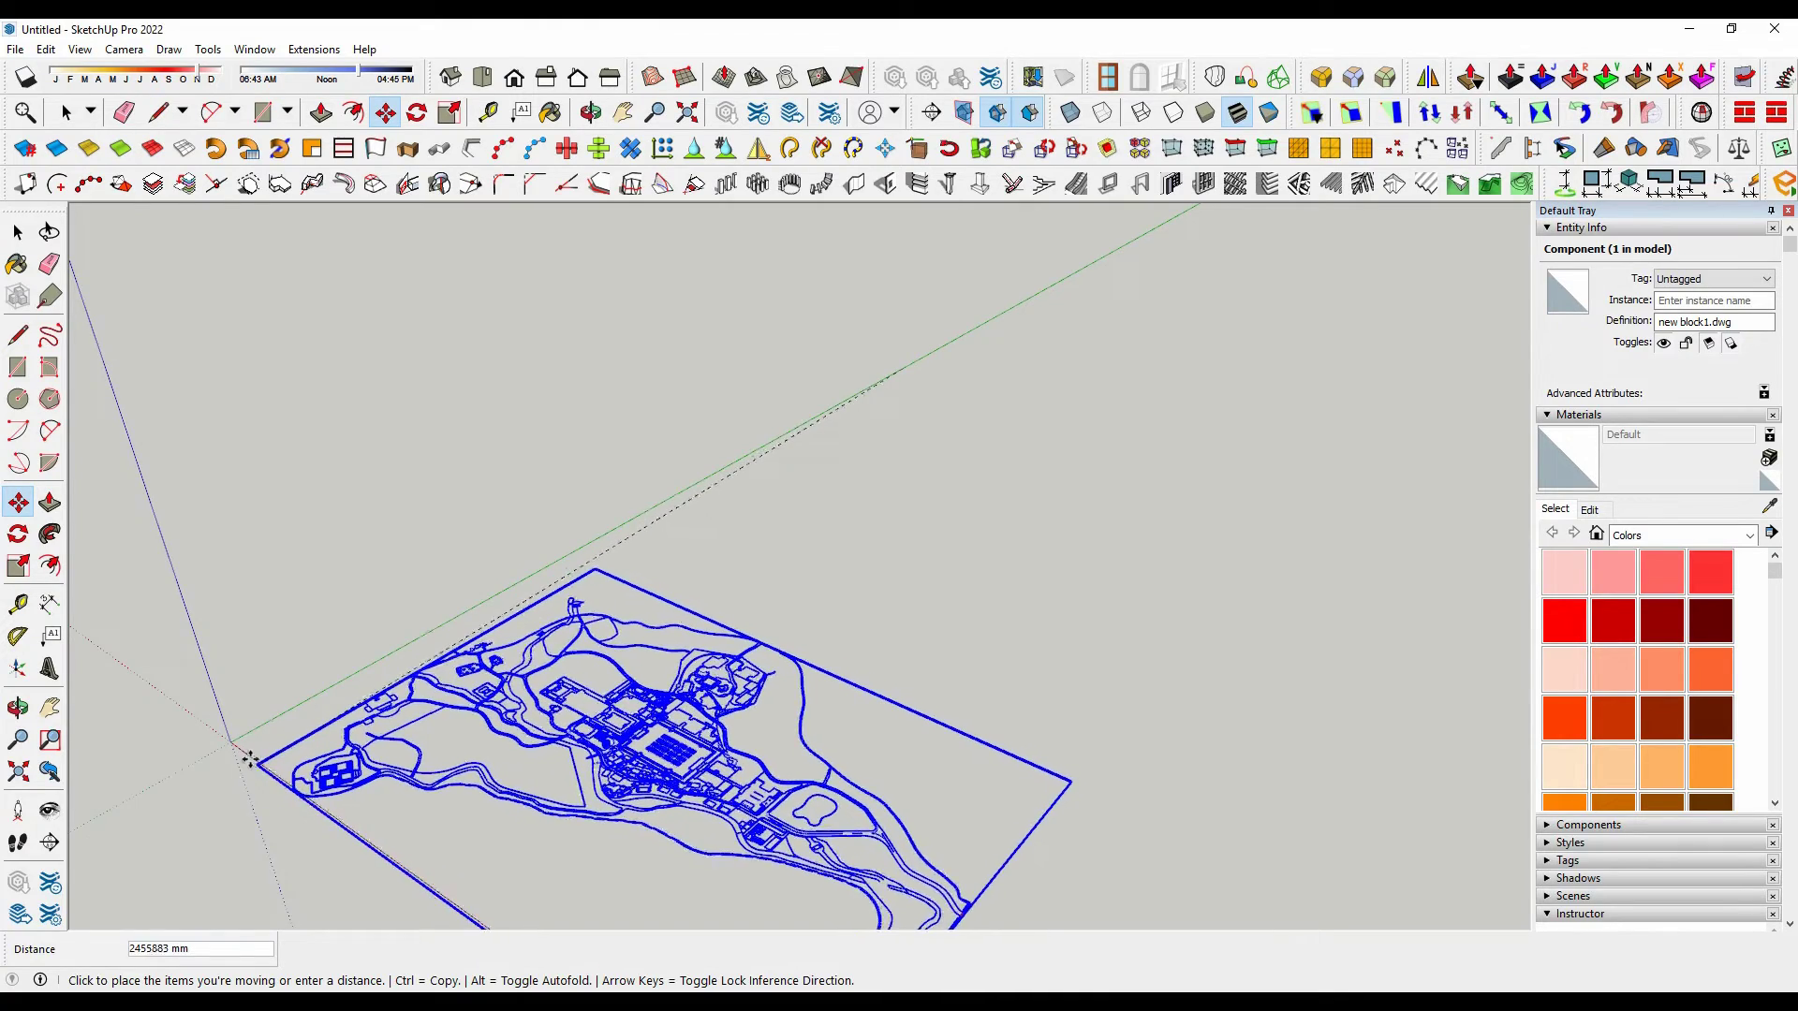
{"action": "left_click", "coordinate": [233, 744]}
- Examine the site plan's corner and the small scale figure at the model origin
{"action": "middle_click_drag", "start_coordinate": [494, 667], "coordinate": [653, 572]}
{"action": "scroll", "coordinate": [653, 572], "scroll_direction": "down", "scroll_amount": 1}
{"action": "scroll", "coordinate": [337, 833], "scroll_direction": "up", "scroll_amount": 2}
{"action": "scroll", "coordinate": [329, 840], "scroll_direction": "up", "scroll_amount": 5}
{"action": "key", "text": "space"}
{"action": "left_click", "coordinate": [192, 833]}
{"action": "scroll", "coordinate": [254, 824], "scroll_direction": "up", "scroll_amount": 3}
{"action": "left_click", "coordinate": [253, 824]}
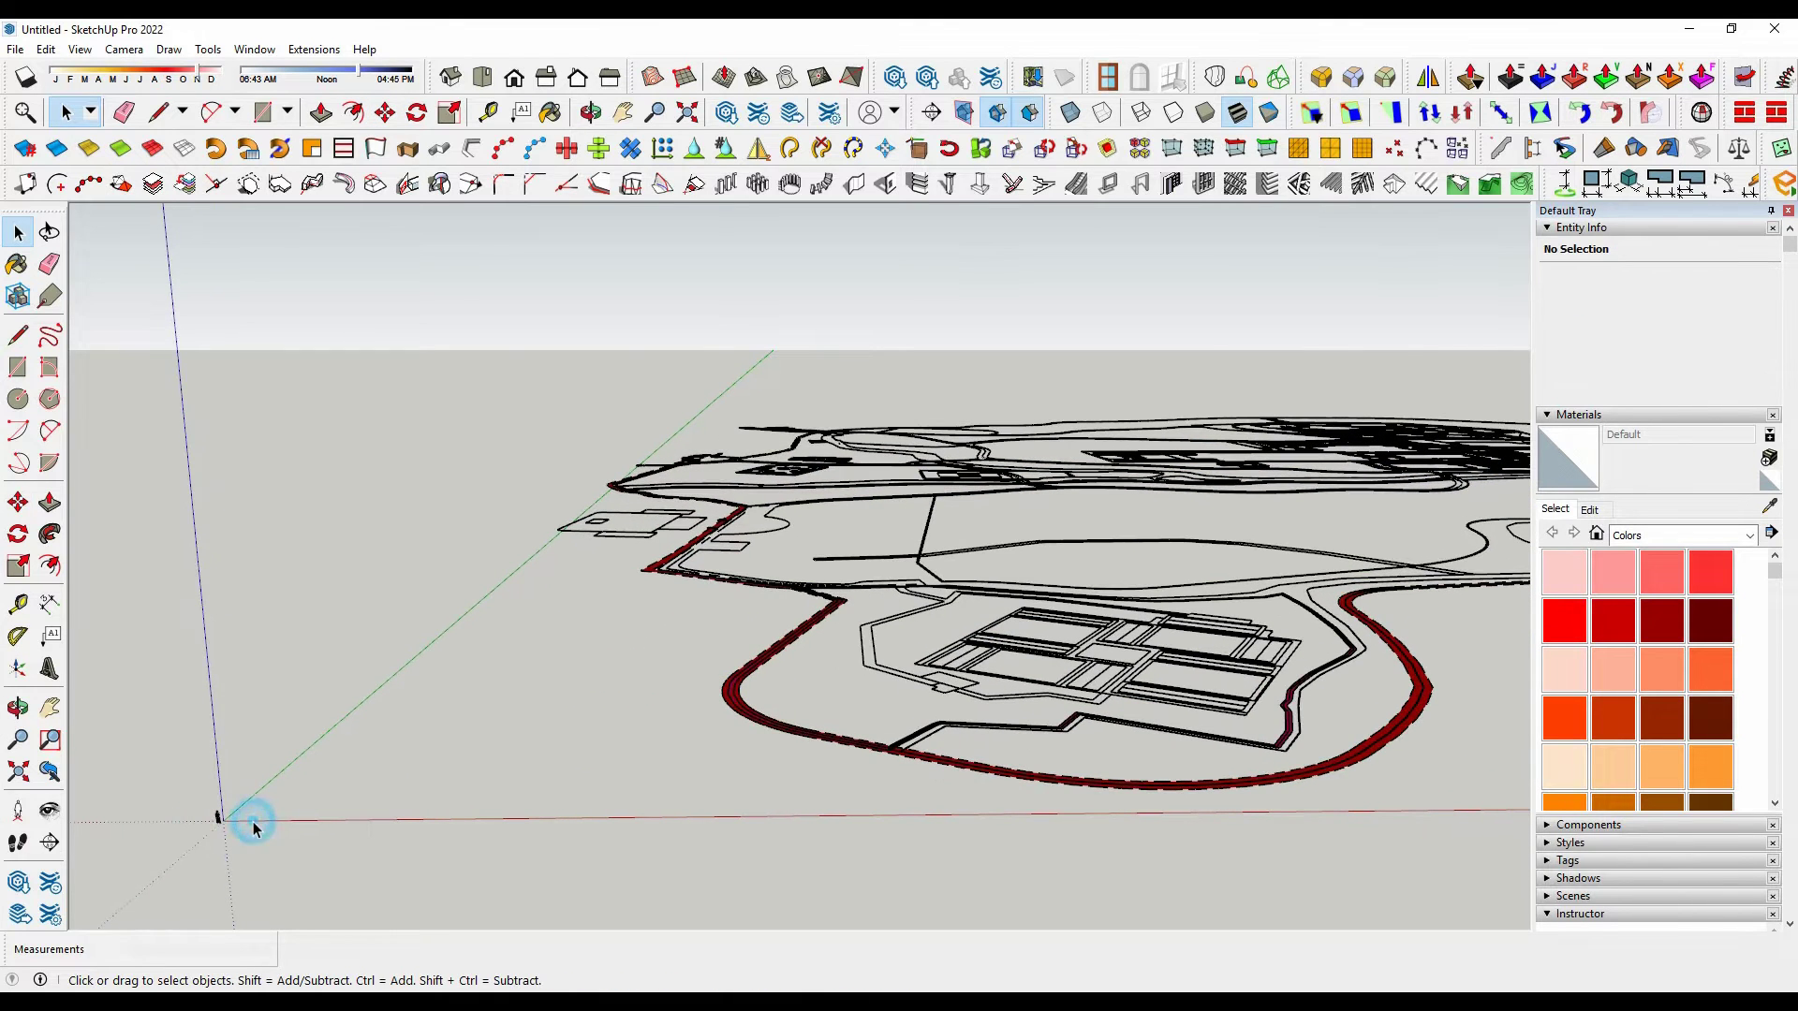
- Move the site plan component a short distance along the red axis away from the origin
{"action": "left_click", "coordinate": [791, 644]}
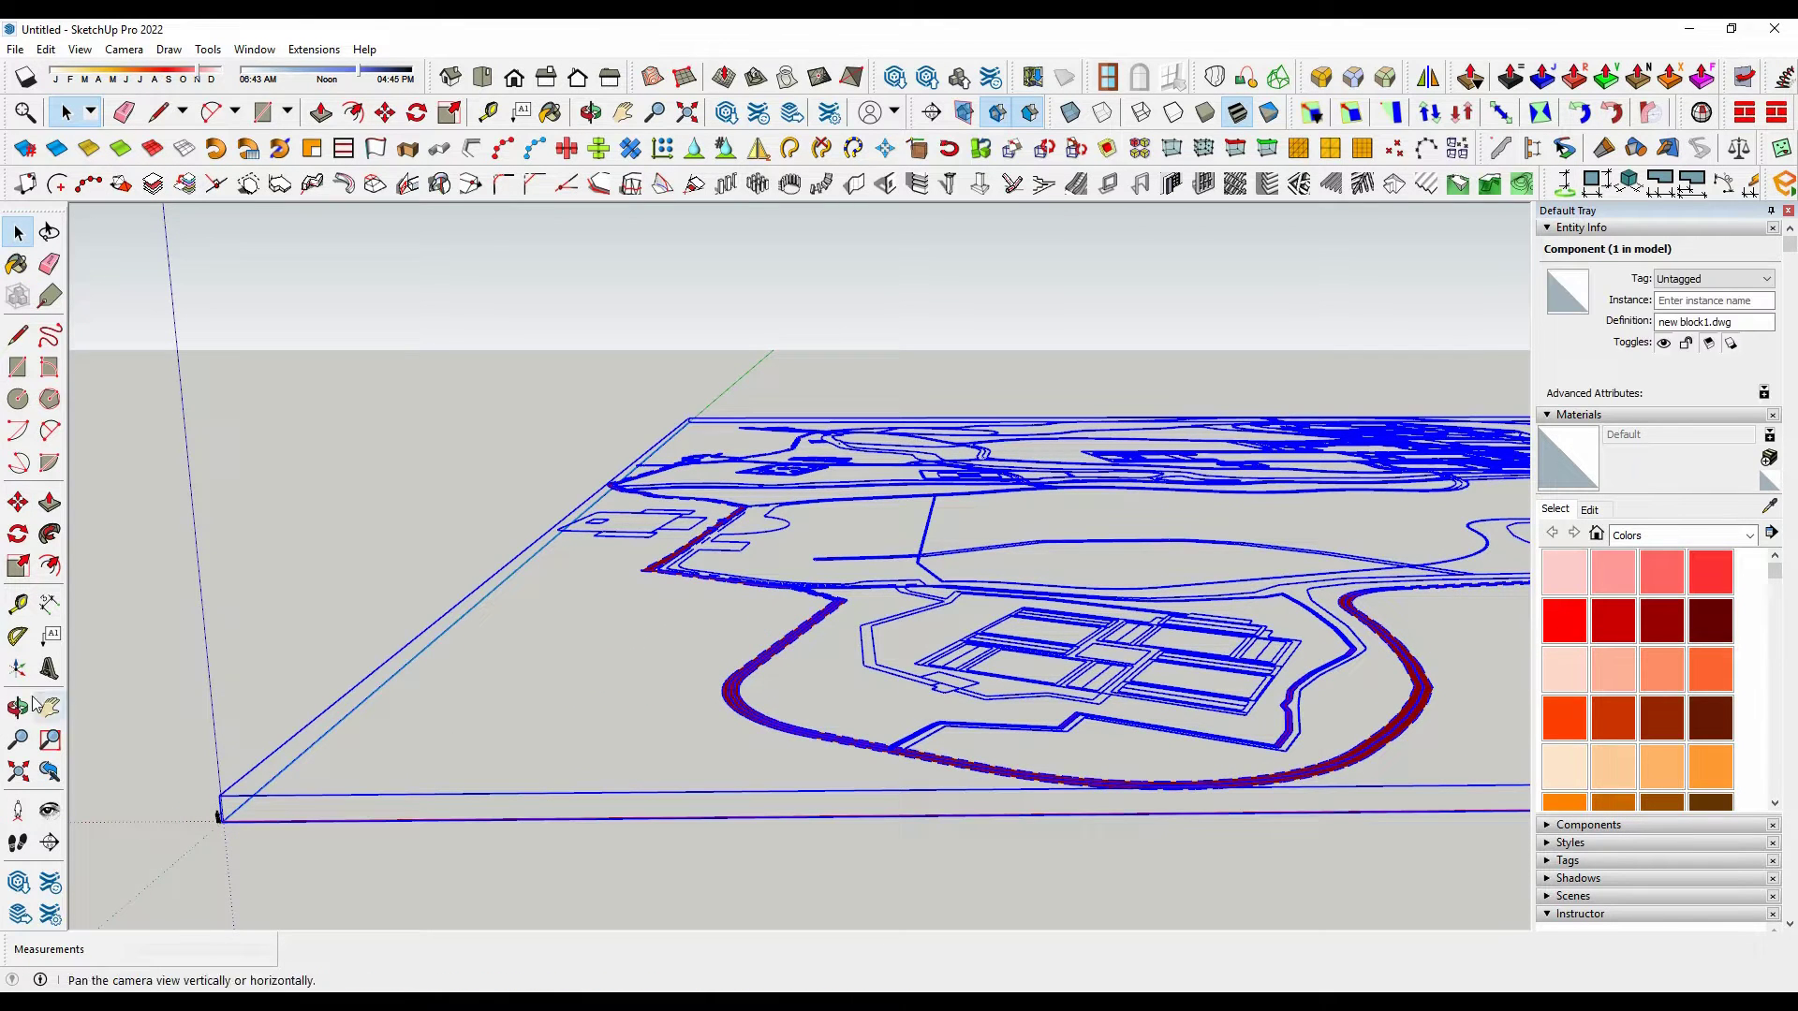
{"action": "left_click", "coordinate": [17, 506]}
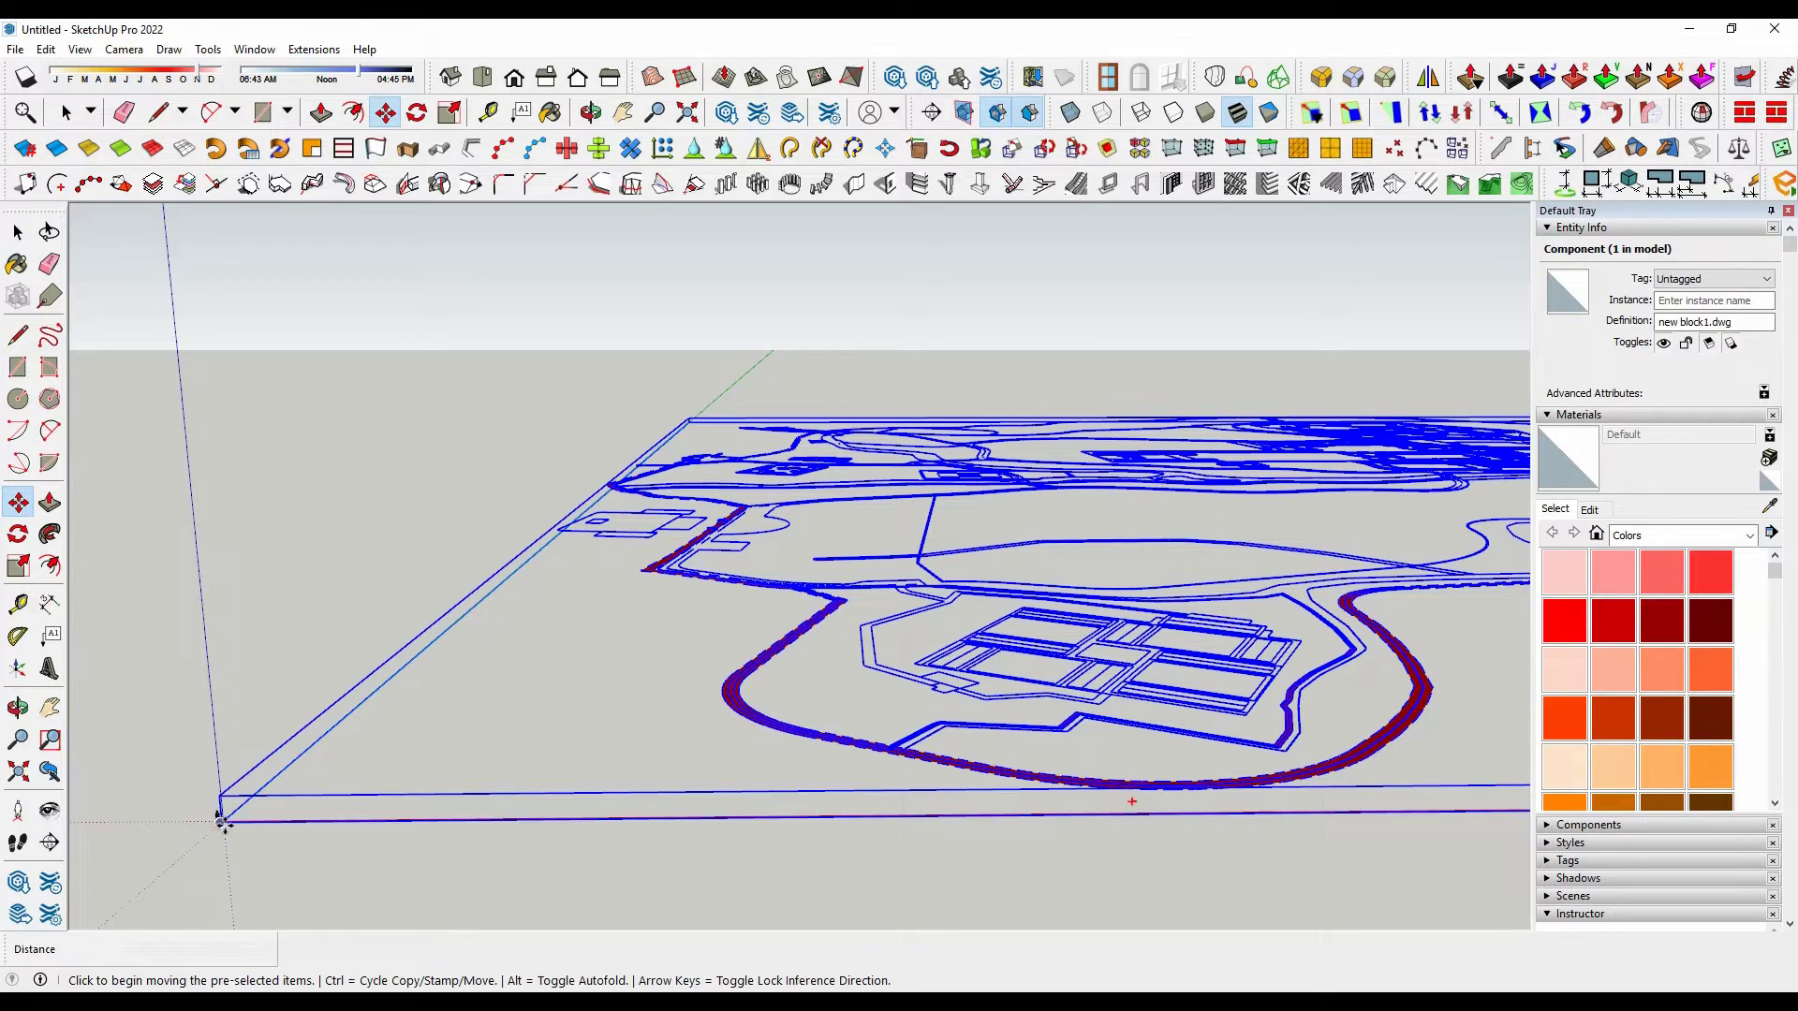
{"action": "left_click", "coordinate": [223, 824]}
{"action": "left_click", "coordinate": [314, 823]}
{"action": "key", "text": "space"}
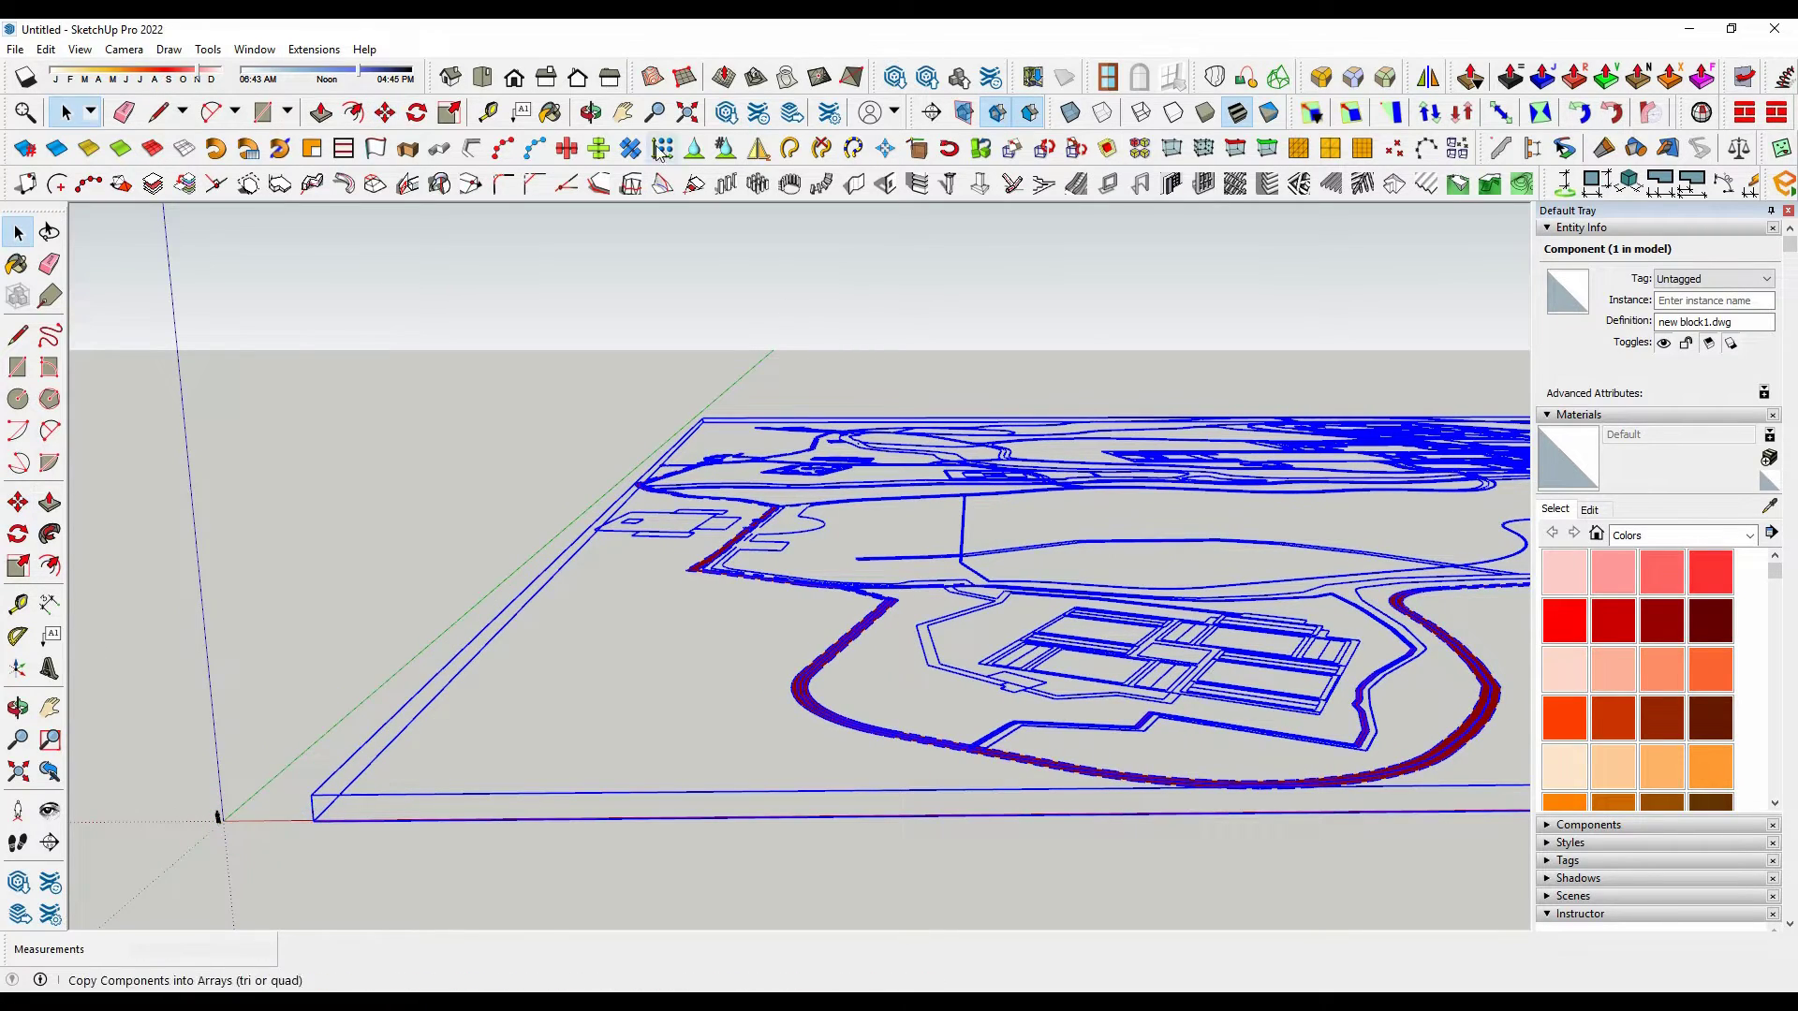
- Examine the whole site plan component in an isometric view and select it
{"action": "left_click", "coordinate": [453, 82]}
{"action": "scroll", "coordinate": [550, 449], "scroll_direction": "down", "scroll_amount": 4}
{"action": "middle_click_drag", "start_coordinate": [755, 522], "coordinate": [581, 595]}
{"action": "left_click", "coordinate": [452, 593]}
{"action": "scroll", "coordinate": [453, 595], "scroll_direction": "down", "scroll_amount": 4}
{"action": "middle_click_drag", "start_coordinate": [1253, 549], "coordinate": [1070, 616]}
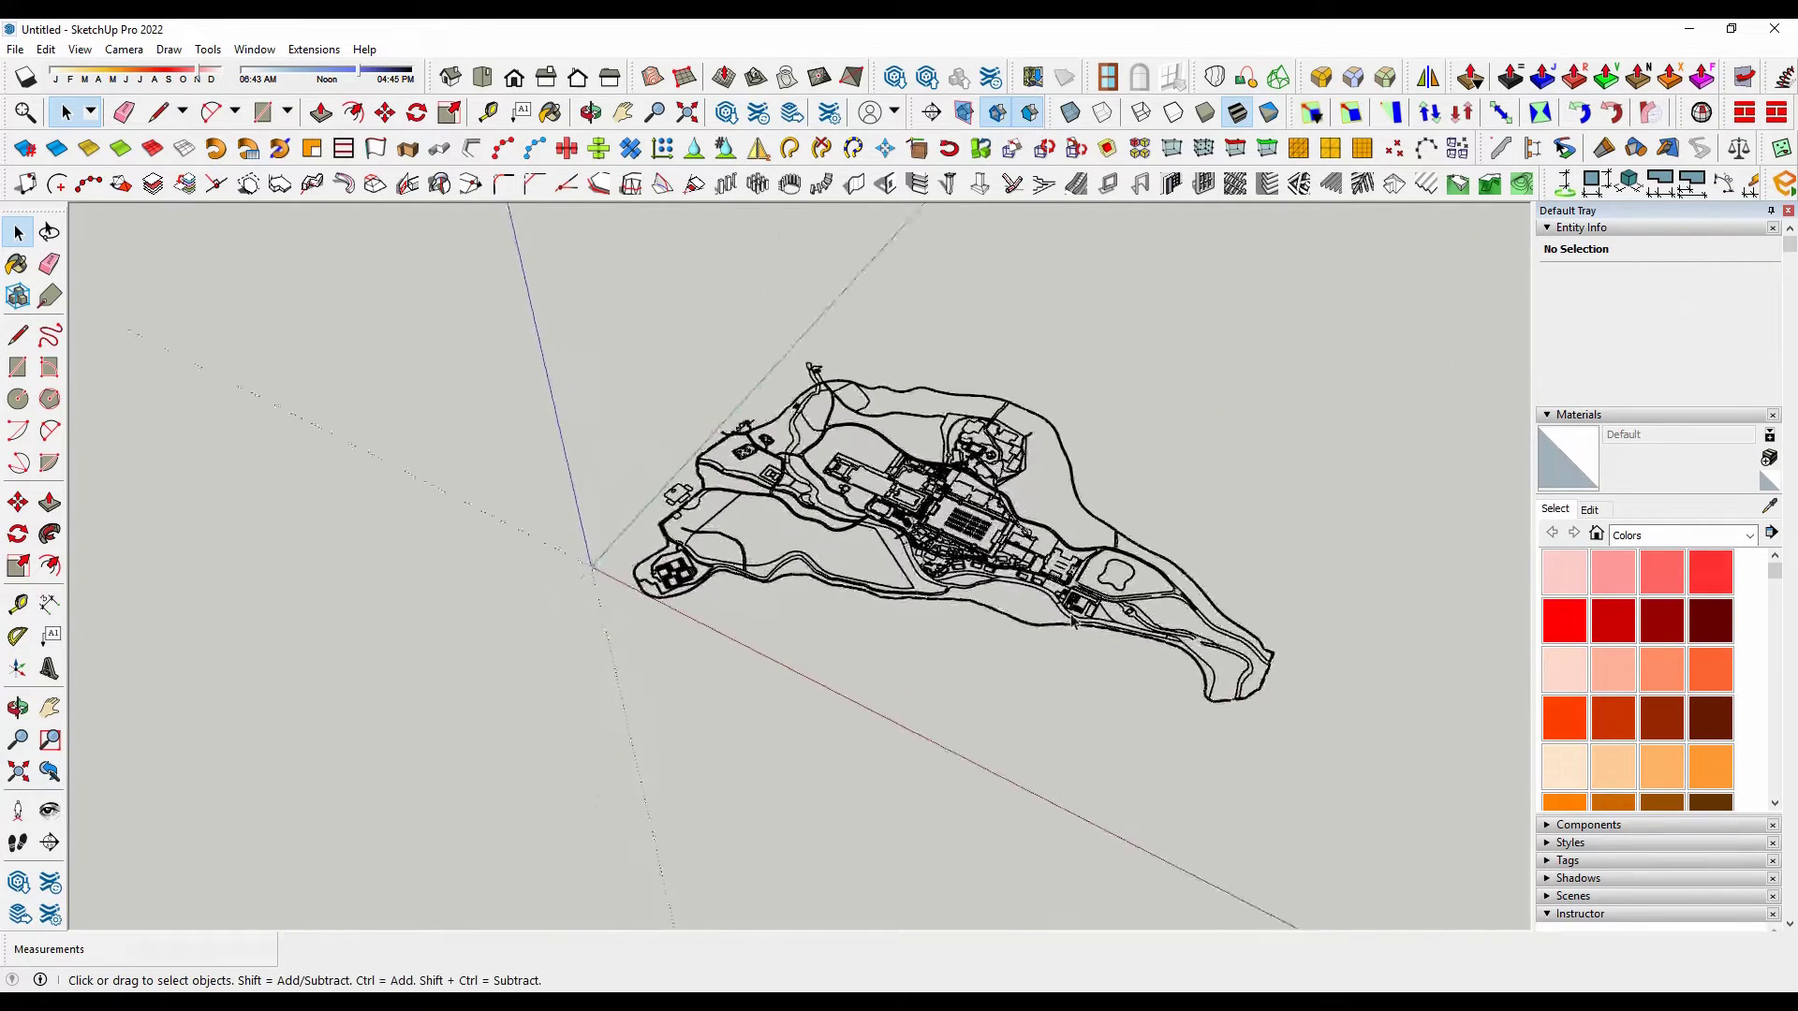
{"action": "scroll", "coordinate": [1071, 599], "scroll_direction": "up", "scroll_amount": 3}
{"action": "left_click", "coordinate": [1065, 574]}
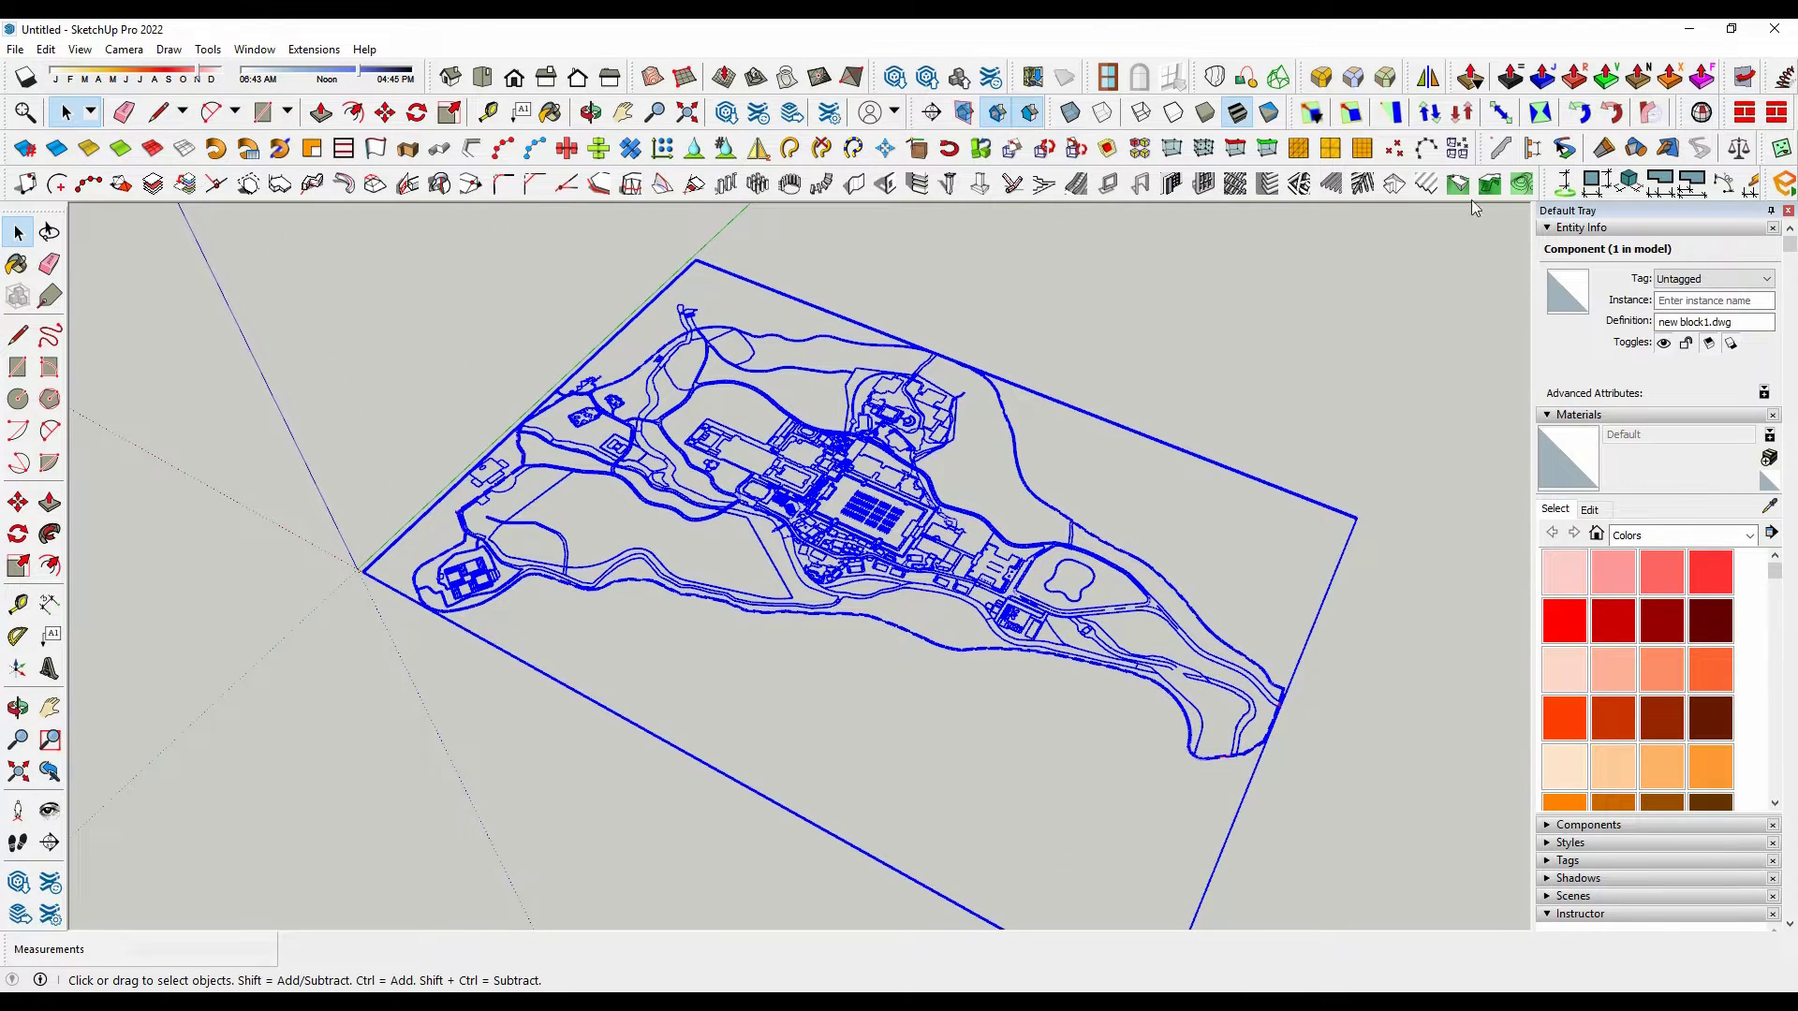
- Enable the s4u-Make Face toolbar and place it in an empty part of the drawing area
{"action": "right_click", "coordinate": [1406, 63]}
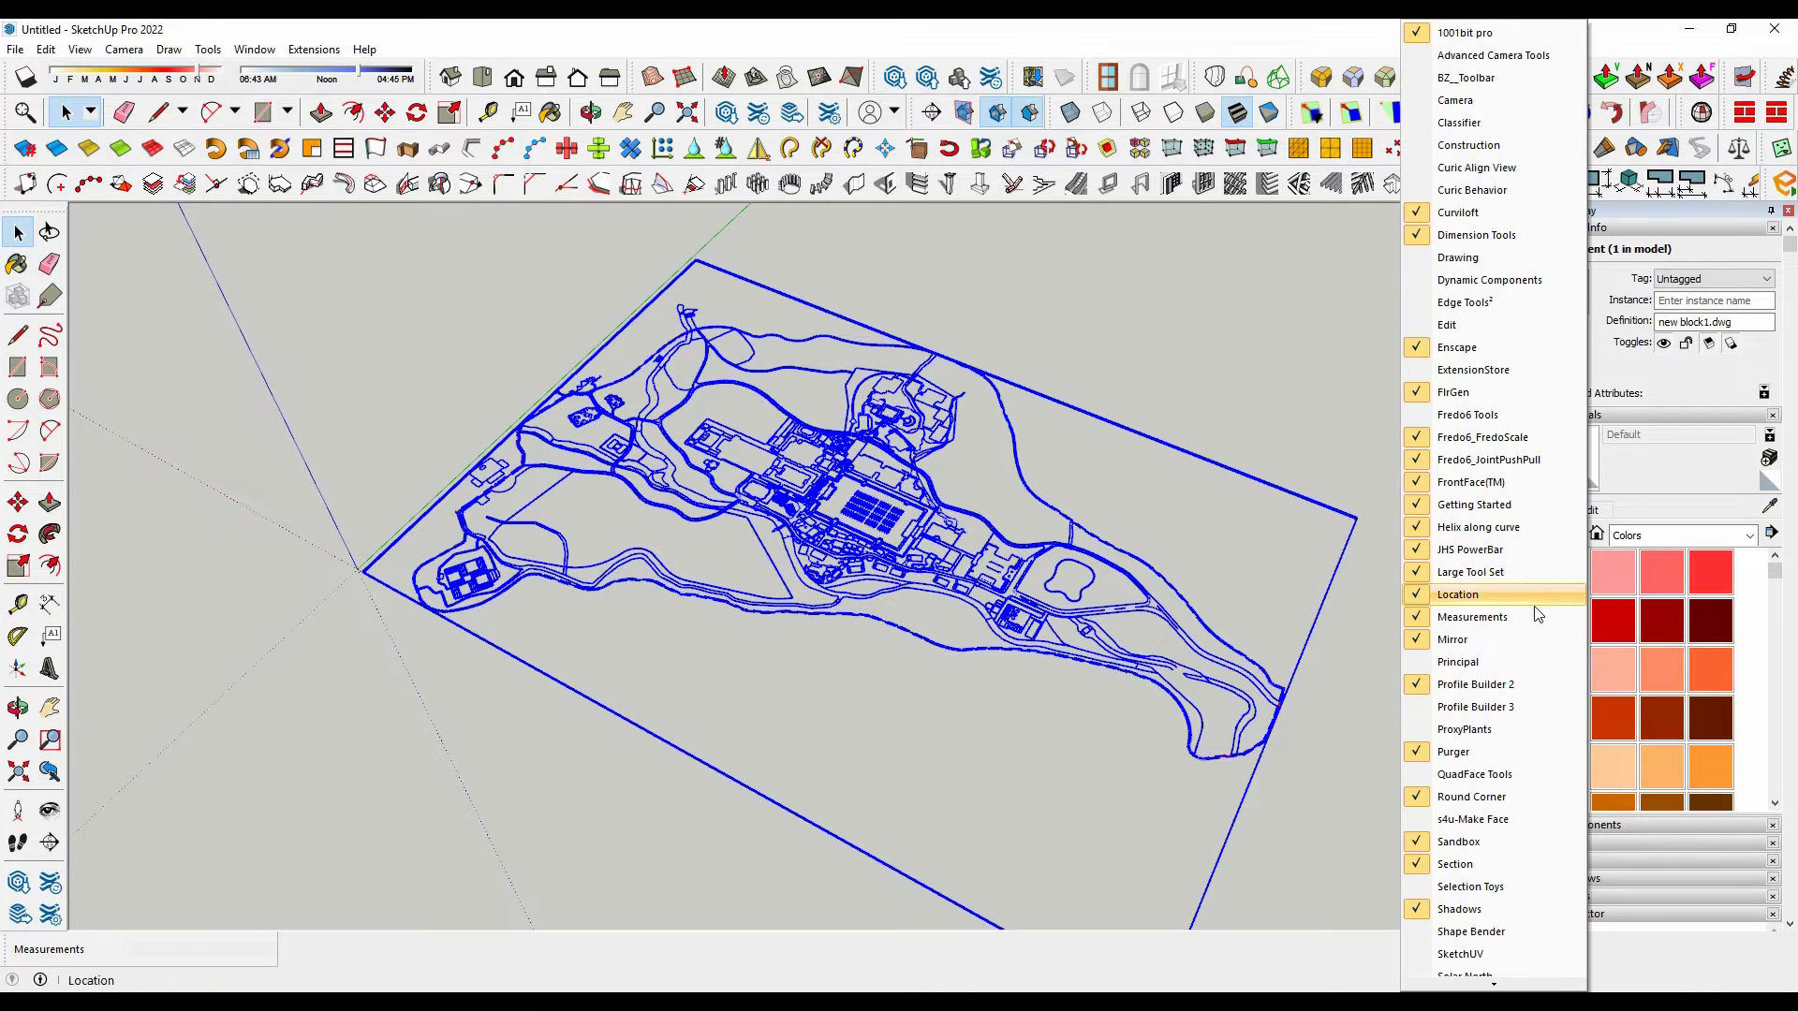
{"action": "left_click", "coordinate": [1443, 821]}
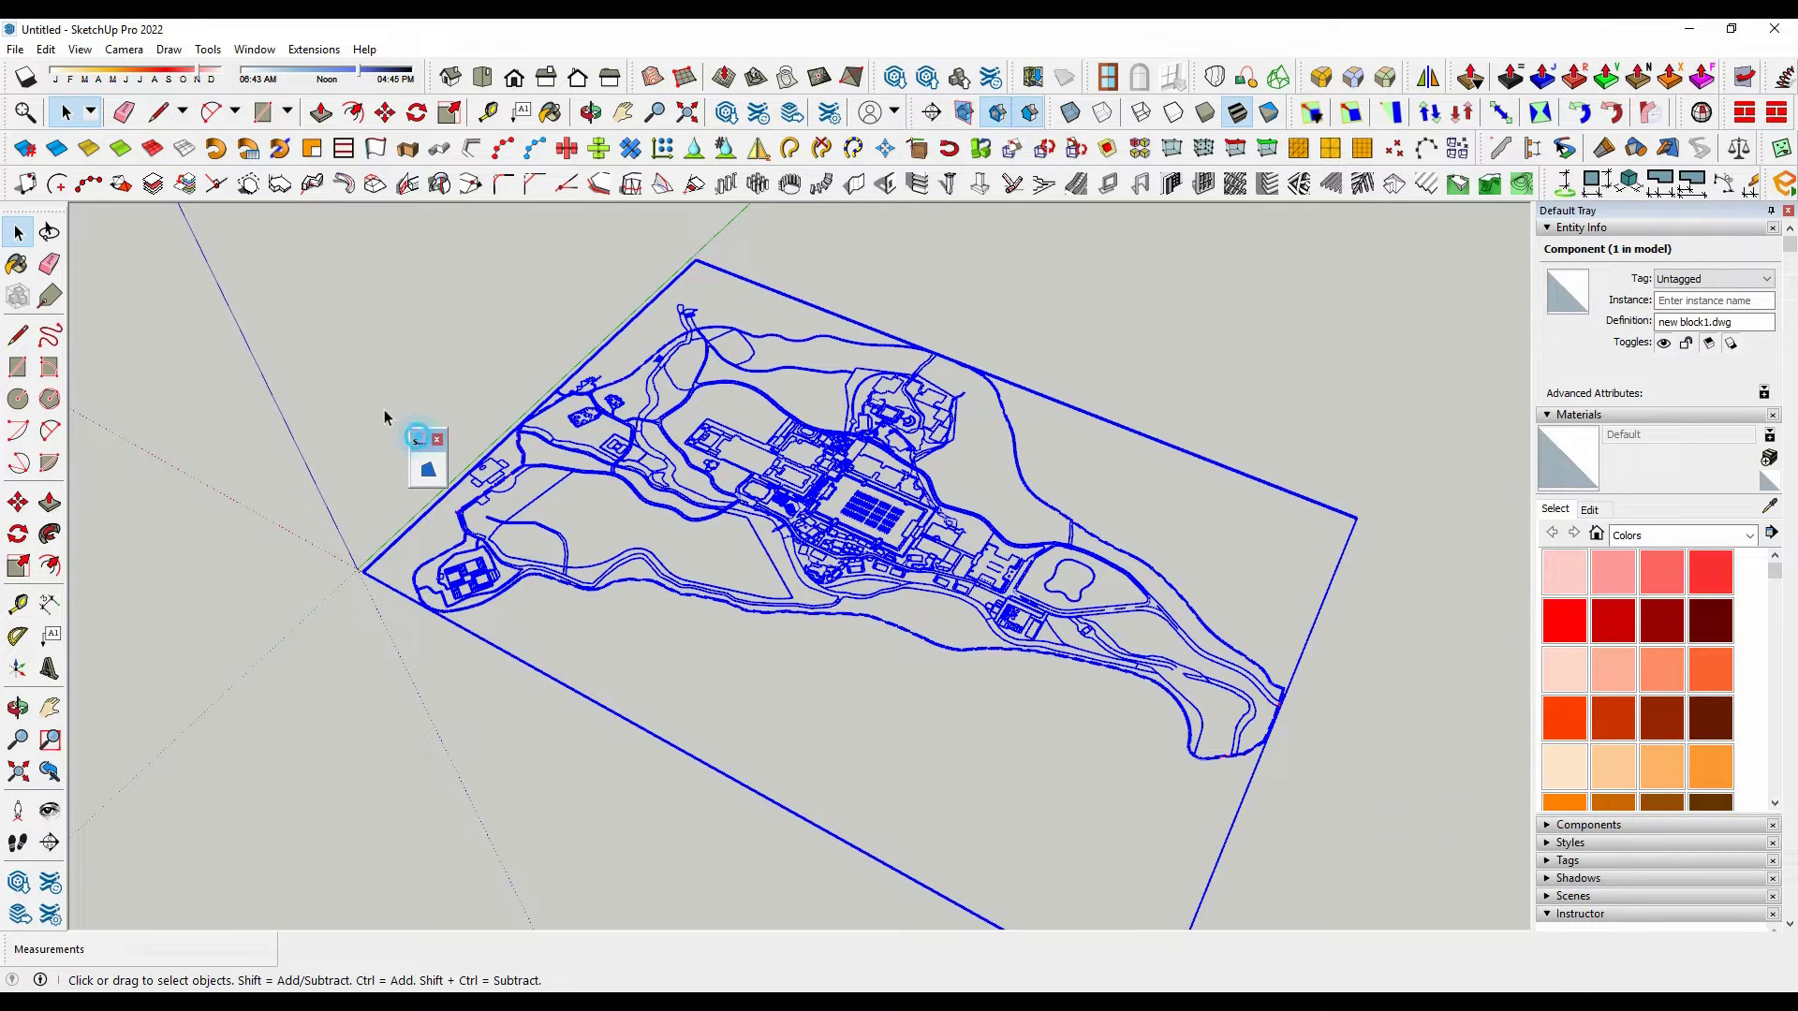
{"action": "left_click", "coordinate": [350, 294]}
{"action": "left_click_drag", "start_coordinate": [427, 448], "coordinate": [294, 257]}
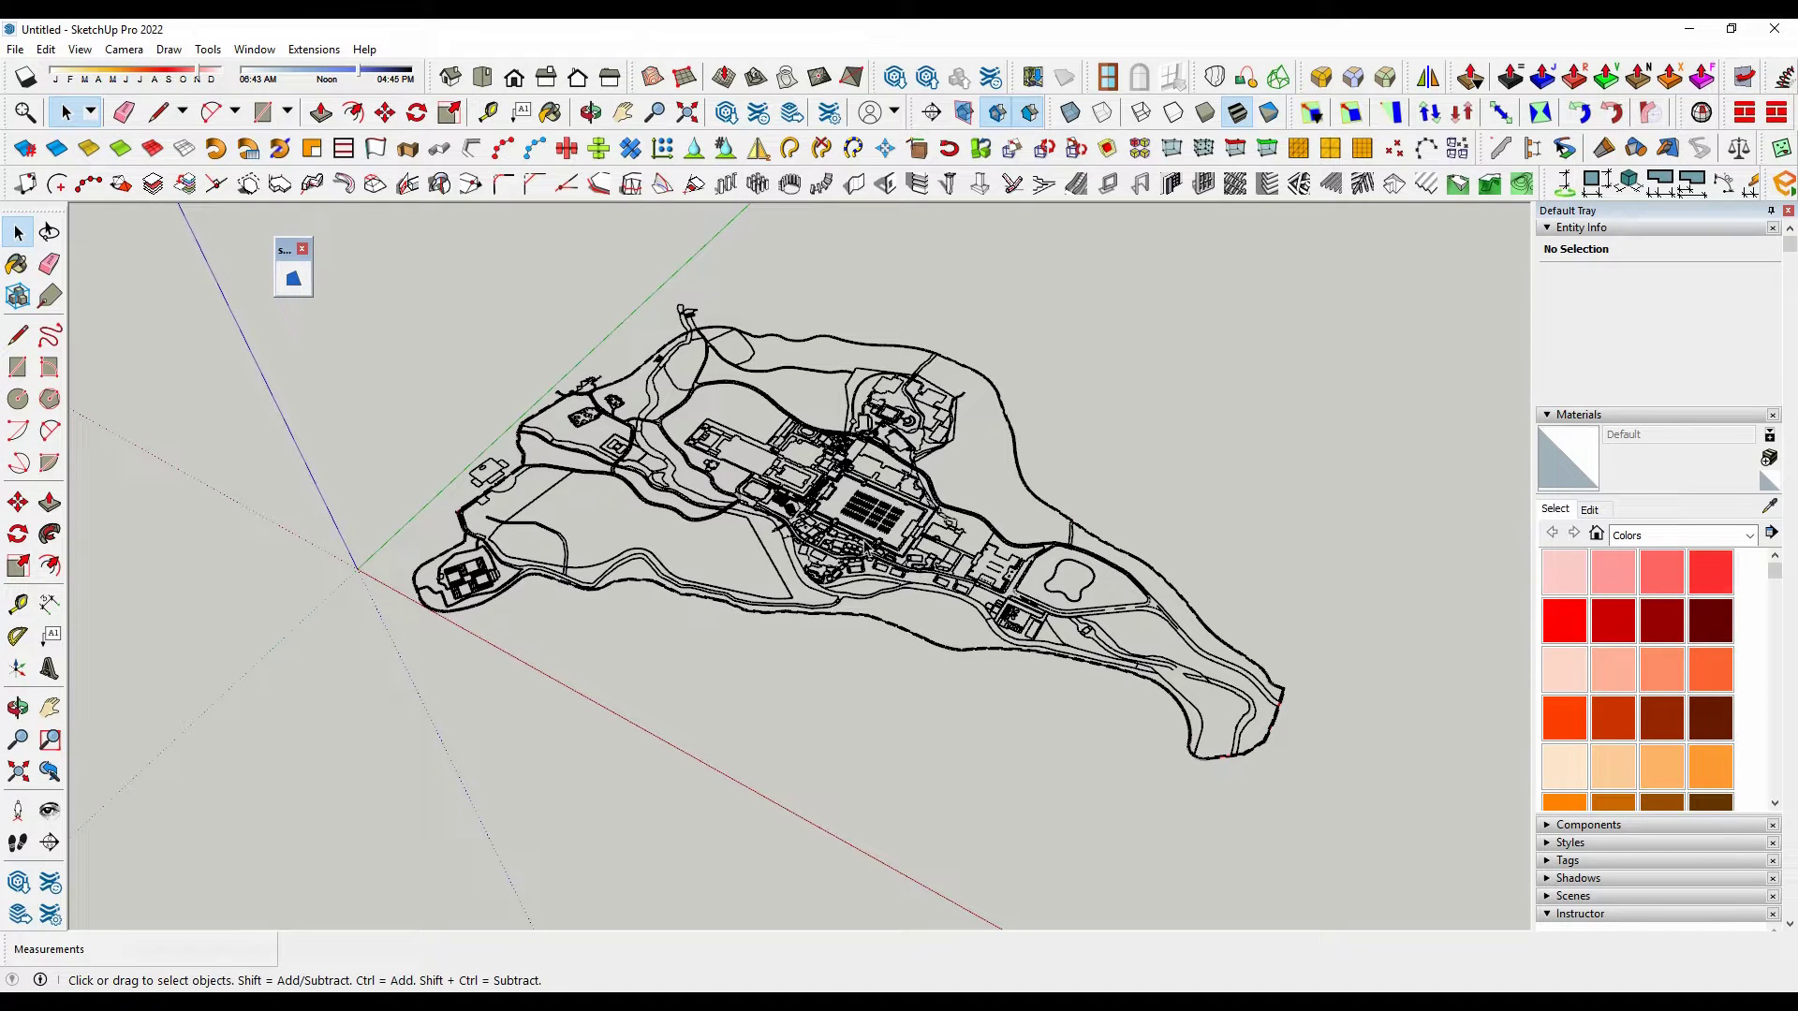
- Explode the site plan component into loose edges and faces
{"action": "left_click", "coordinate": [874, 516]}
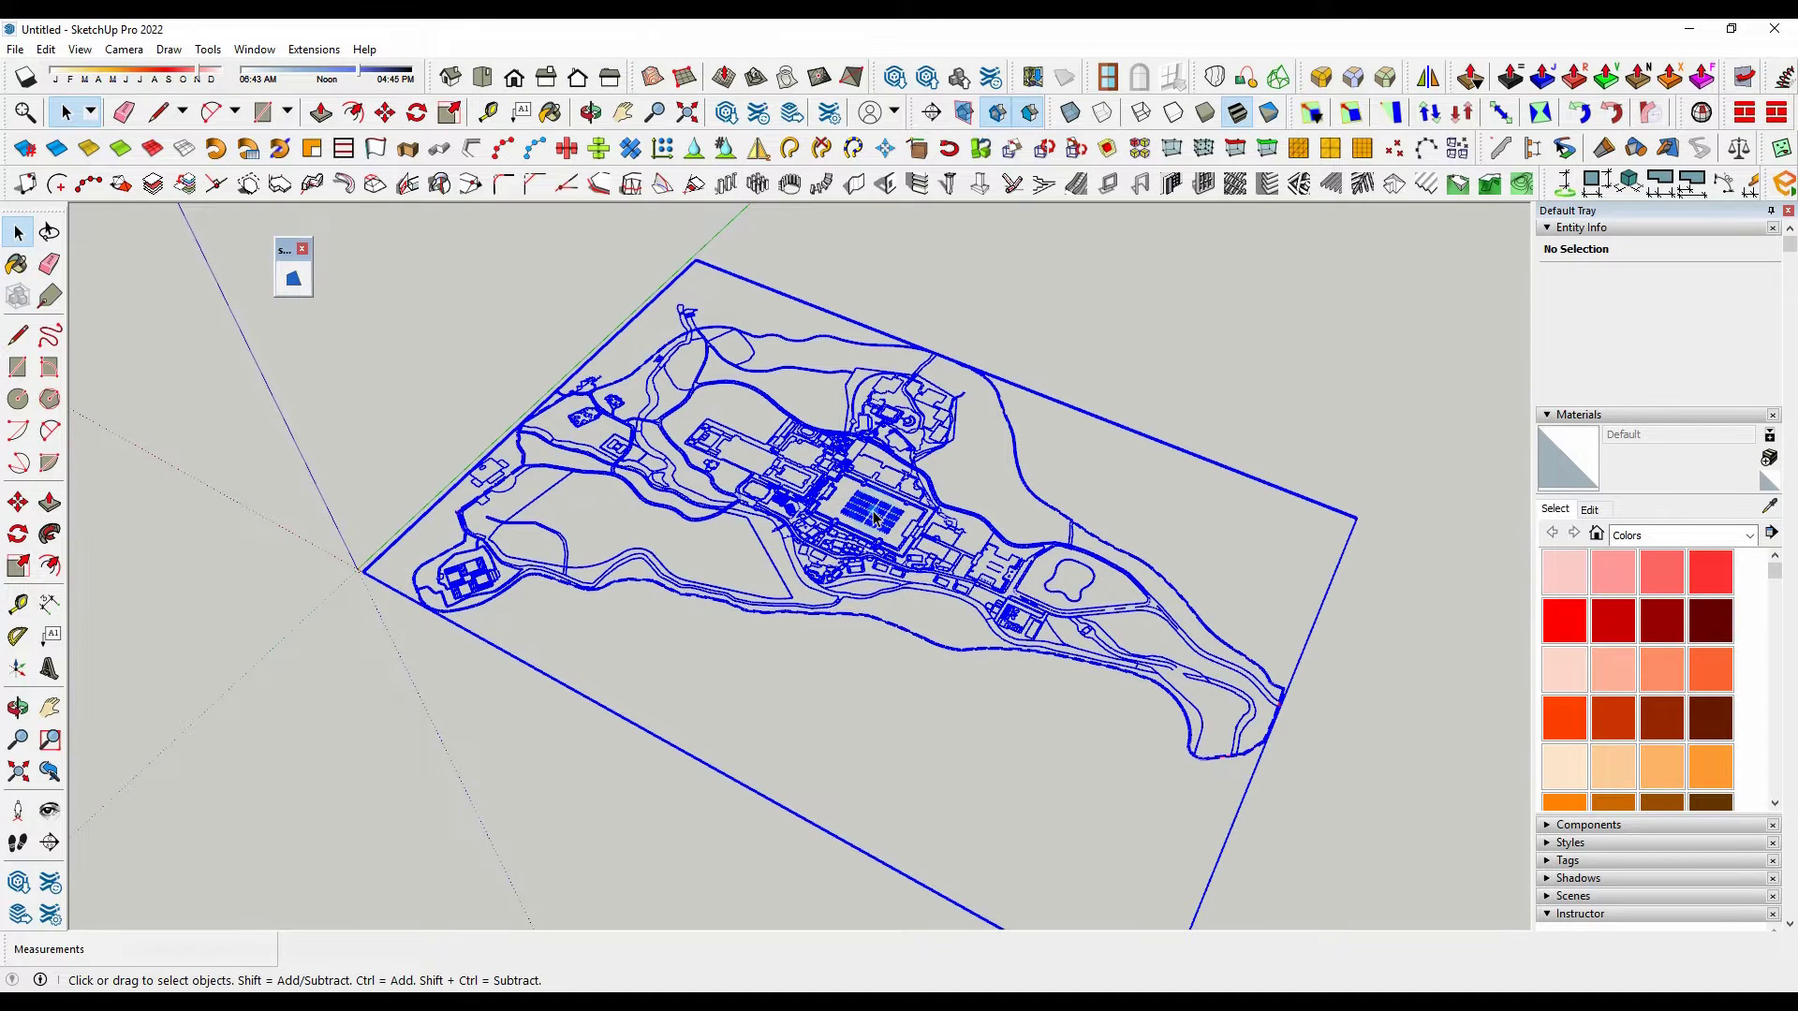
{"action": "left_click", "coordinate": [292, 277]}
{"action": "left_click", "coordinate": [804, 505]}
{"action": "right_click", "coordinate": [805, 505]}
{"action": "left_click", "coordinate": [858, 261]}
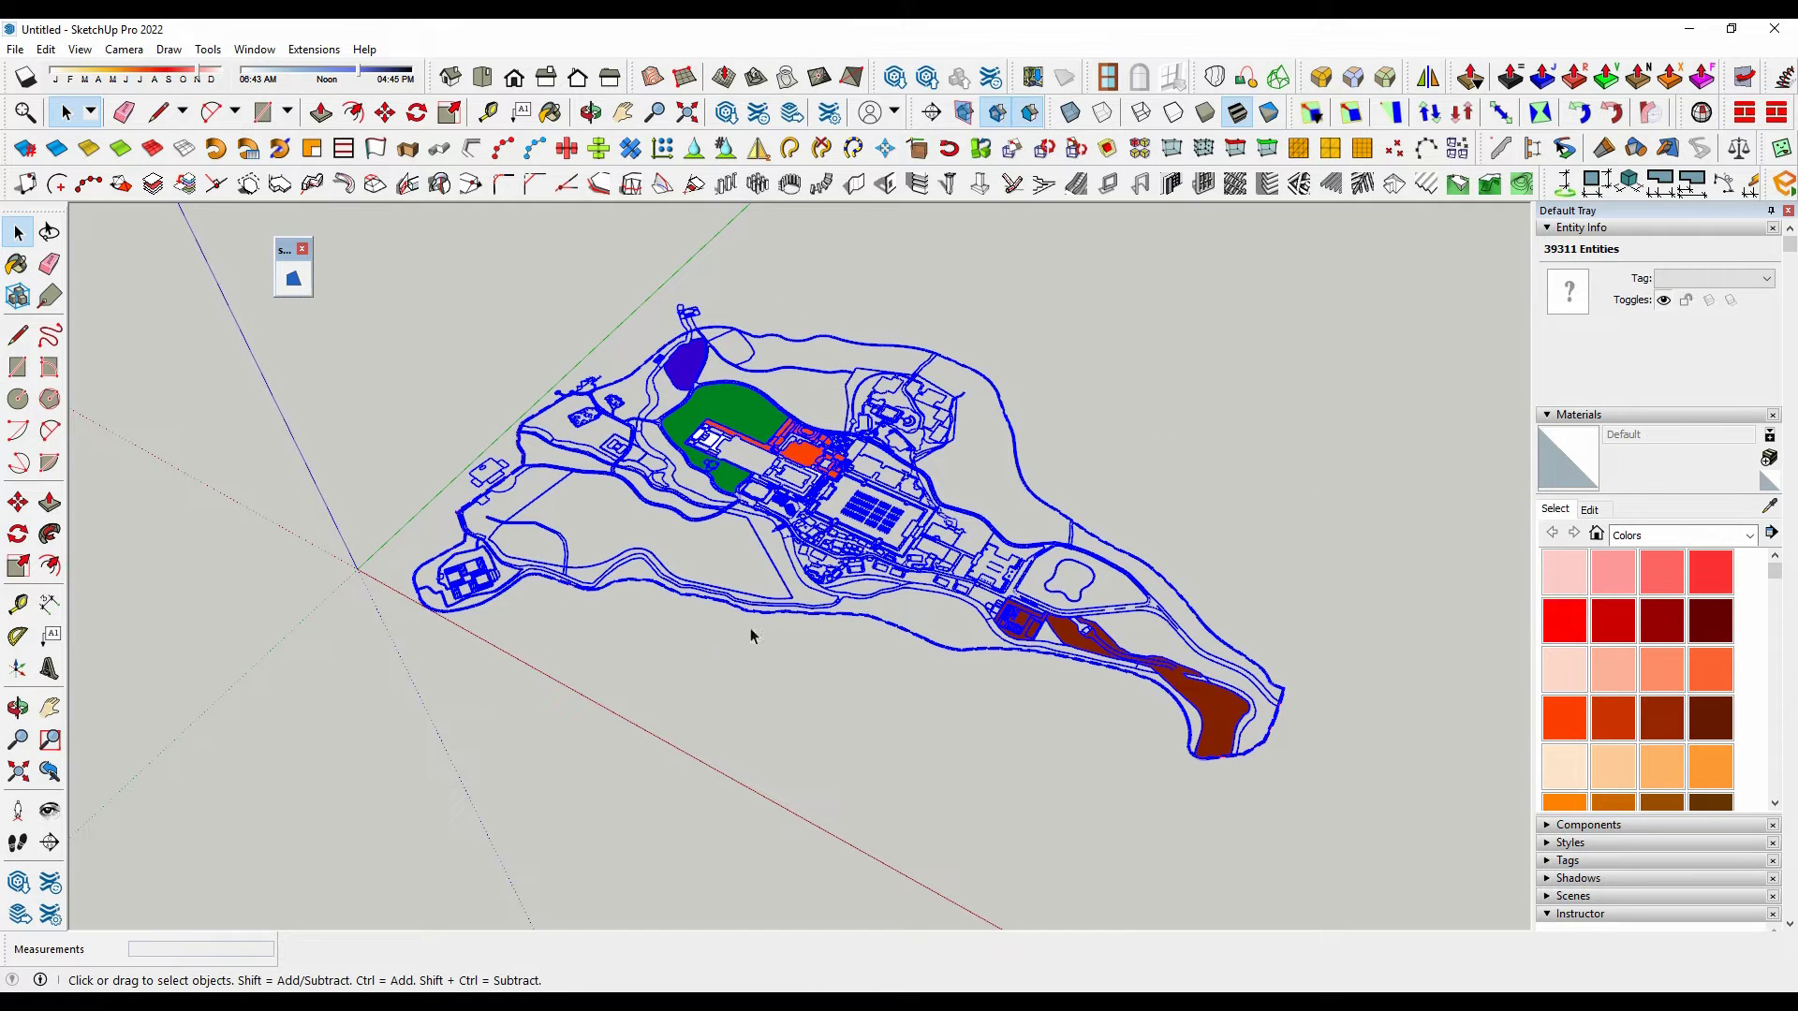
- Select all entities of the exploded site plan and generate faces from them with Make Face
{"action": "left_click", "coordinate": [734, 662]}
{"action": "left_click", "coordinate": [785, 498]}
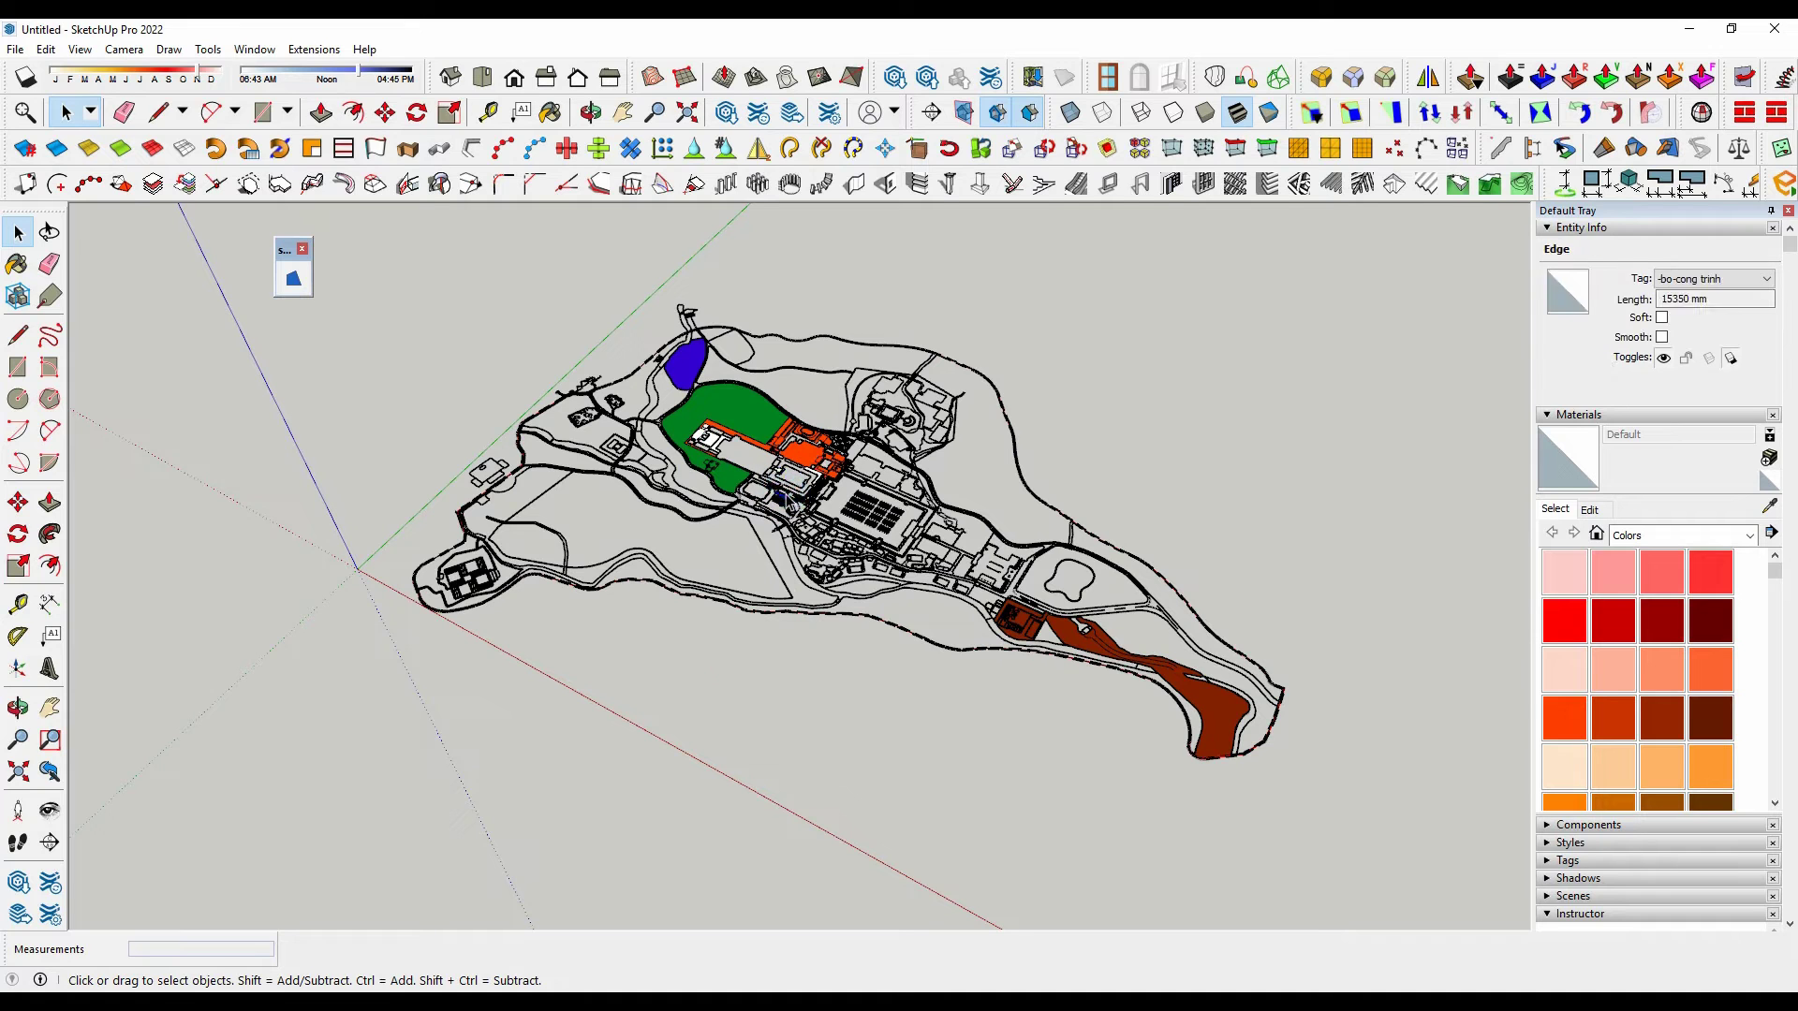
{"action": "key", "text": "ctrl+a"}
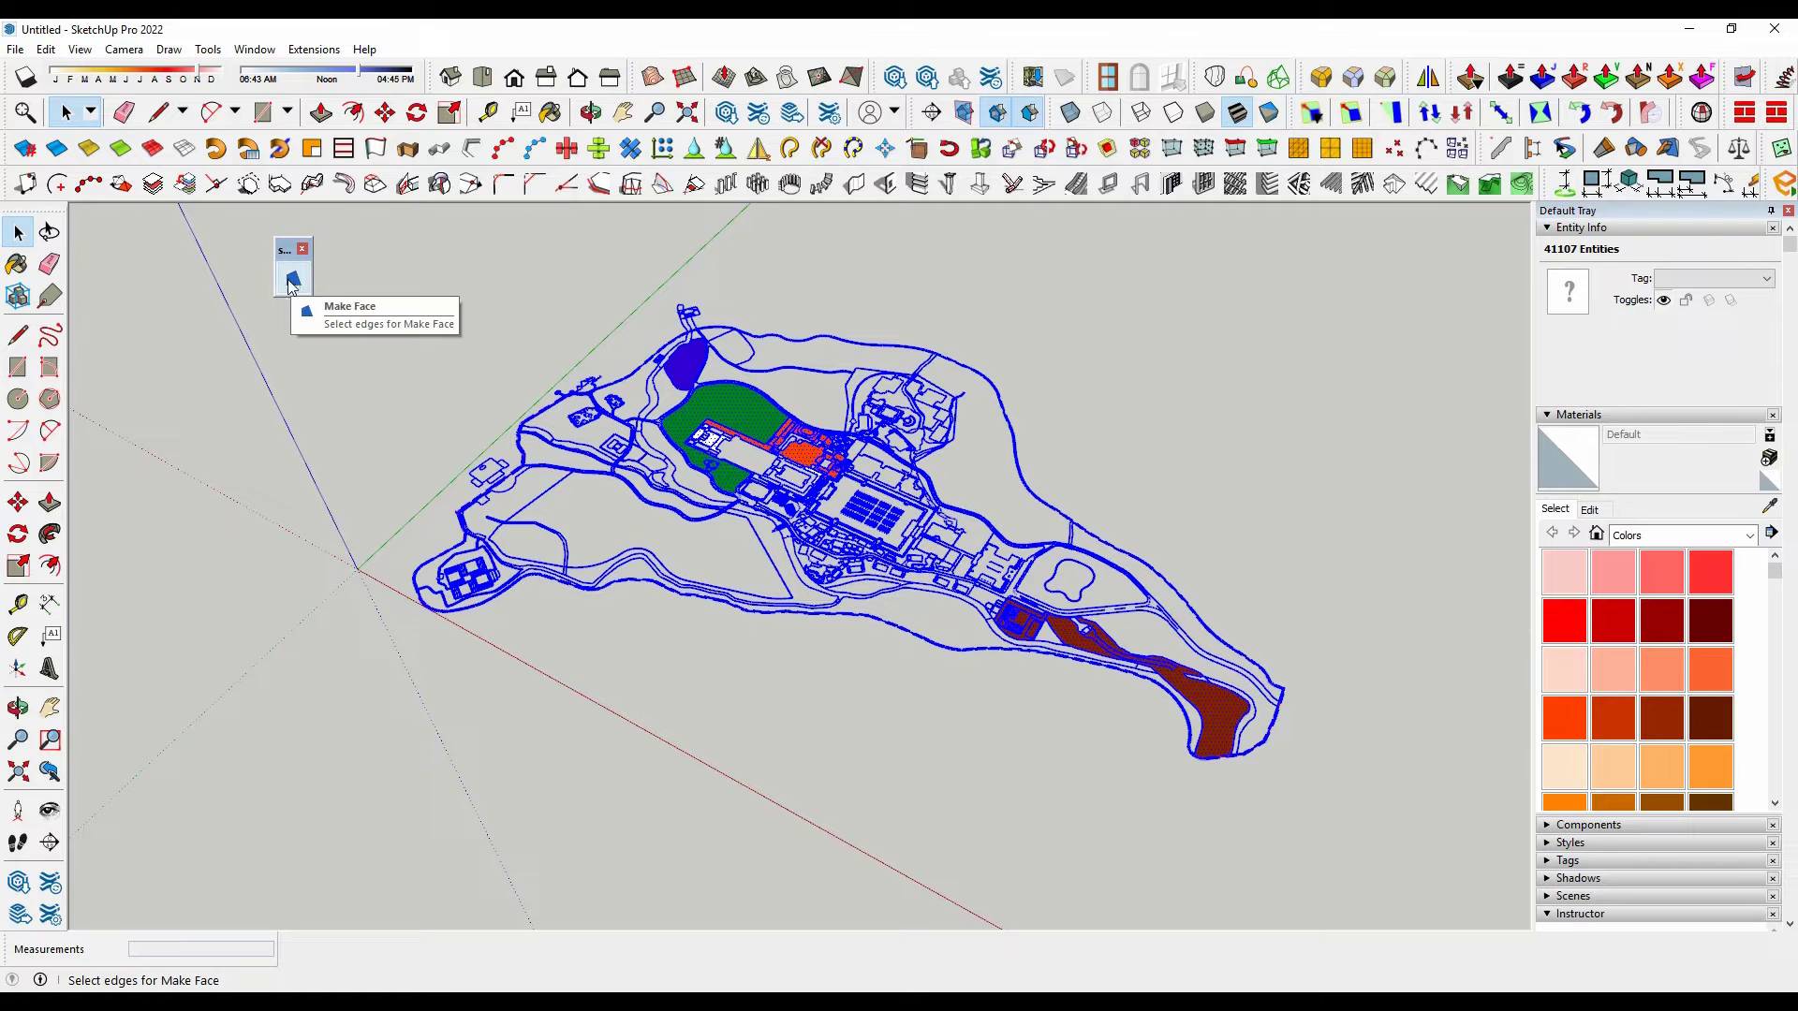
{"action": "left_click", "coordinate": [293, 280]}
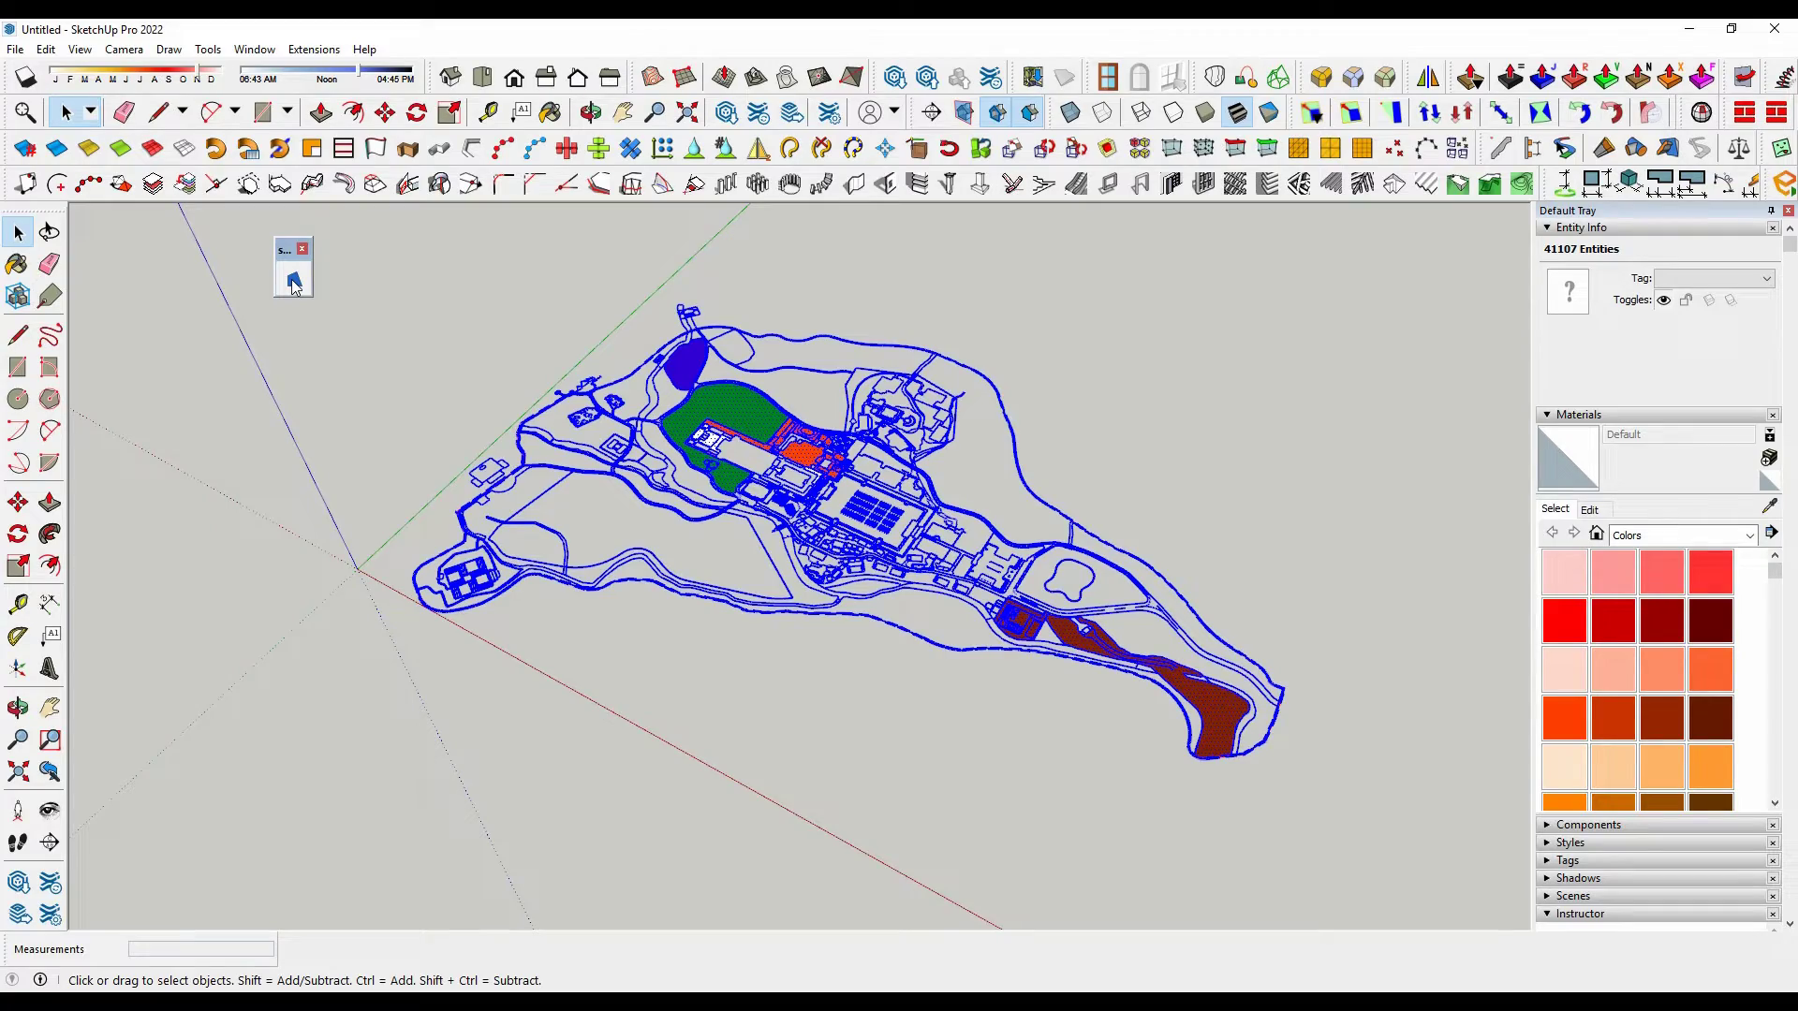
- Inspect the generated faces around the central buildings, pink zones, green areas and white plots by selecting several of them
{"action": "scroll", "coordinate": [870, 588], "scroll_direction": "up", "scroll_amount": 4}
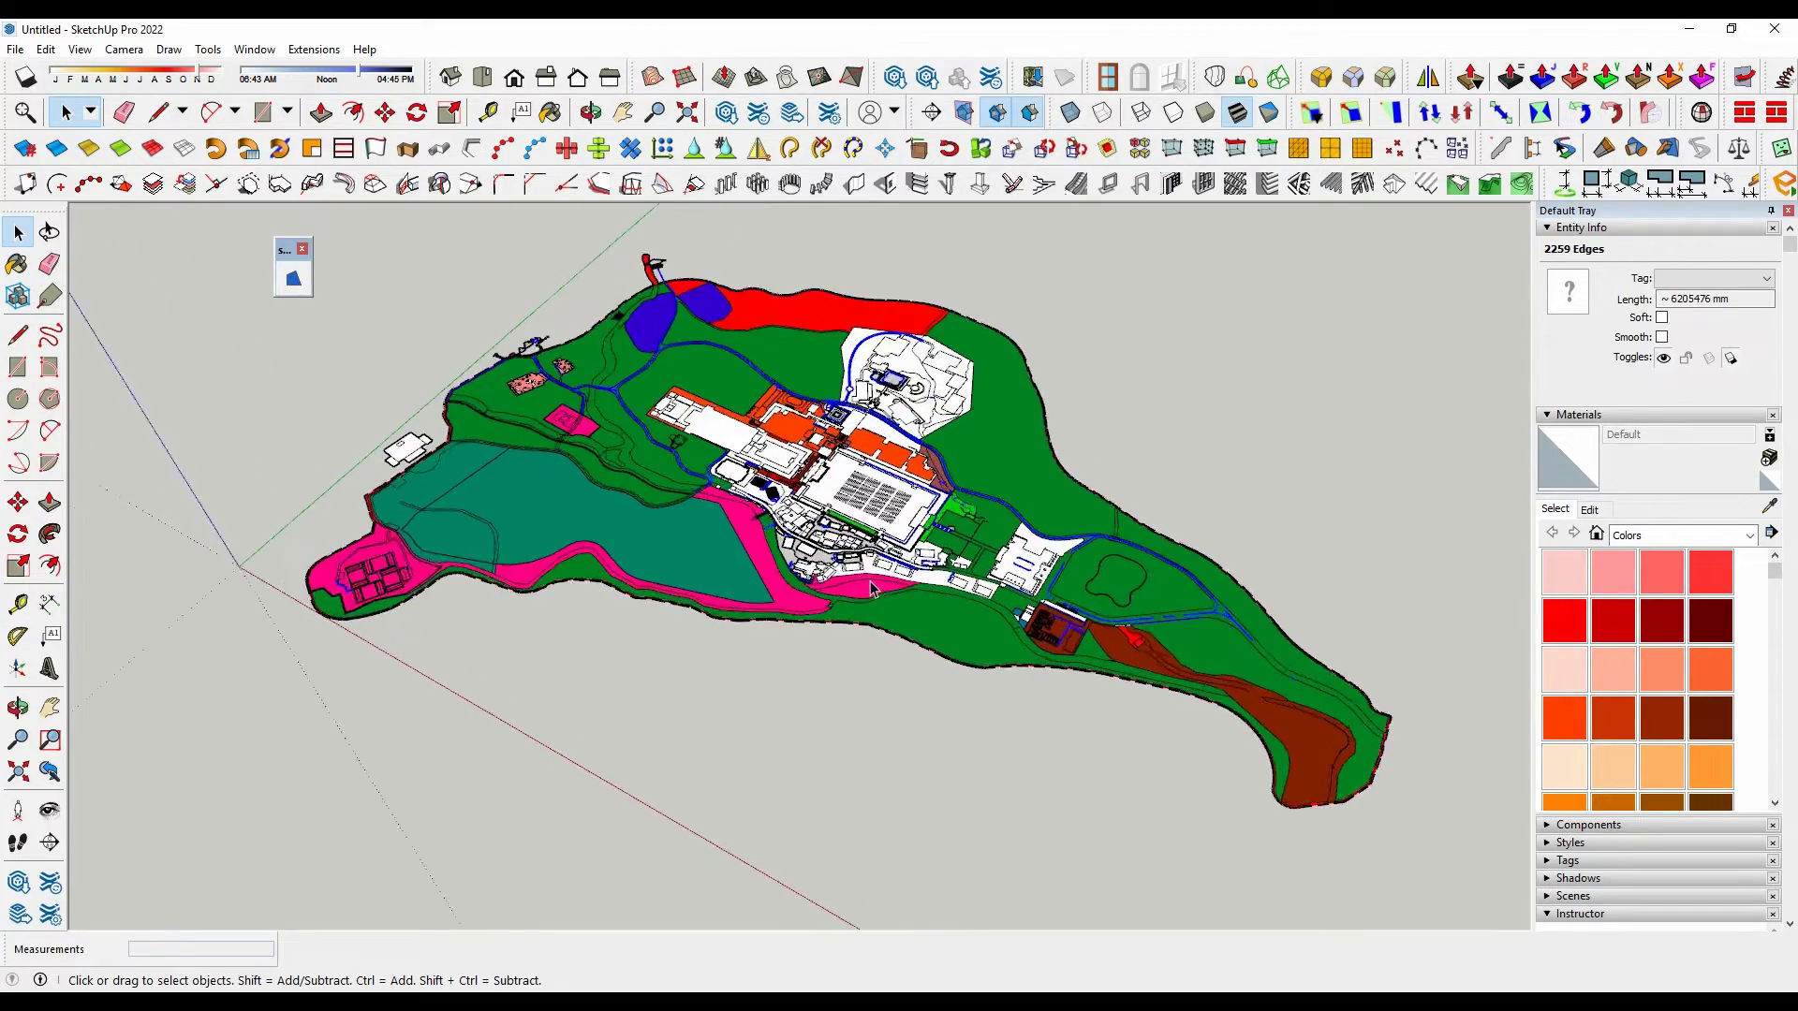
{"action": "middle_click_drag", "start_coordinate": [616, 575], "coordinate": [1018, 568]}
{"action": "scroll", "coordinate": [1018, 568], "scroll_direction": "up", "scroll_amount": 3}
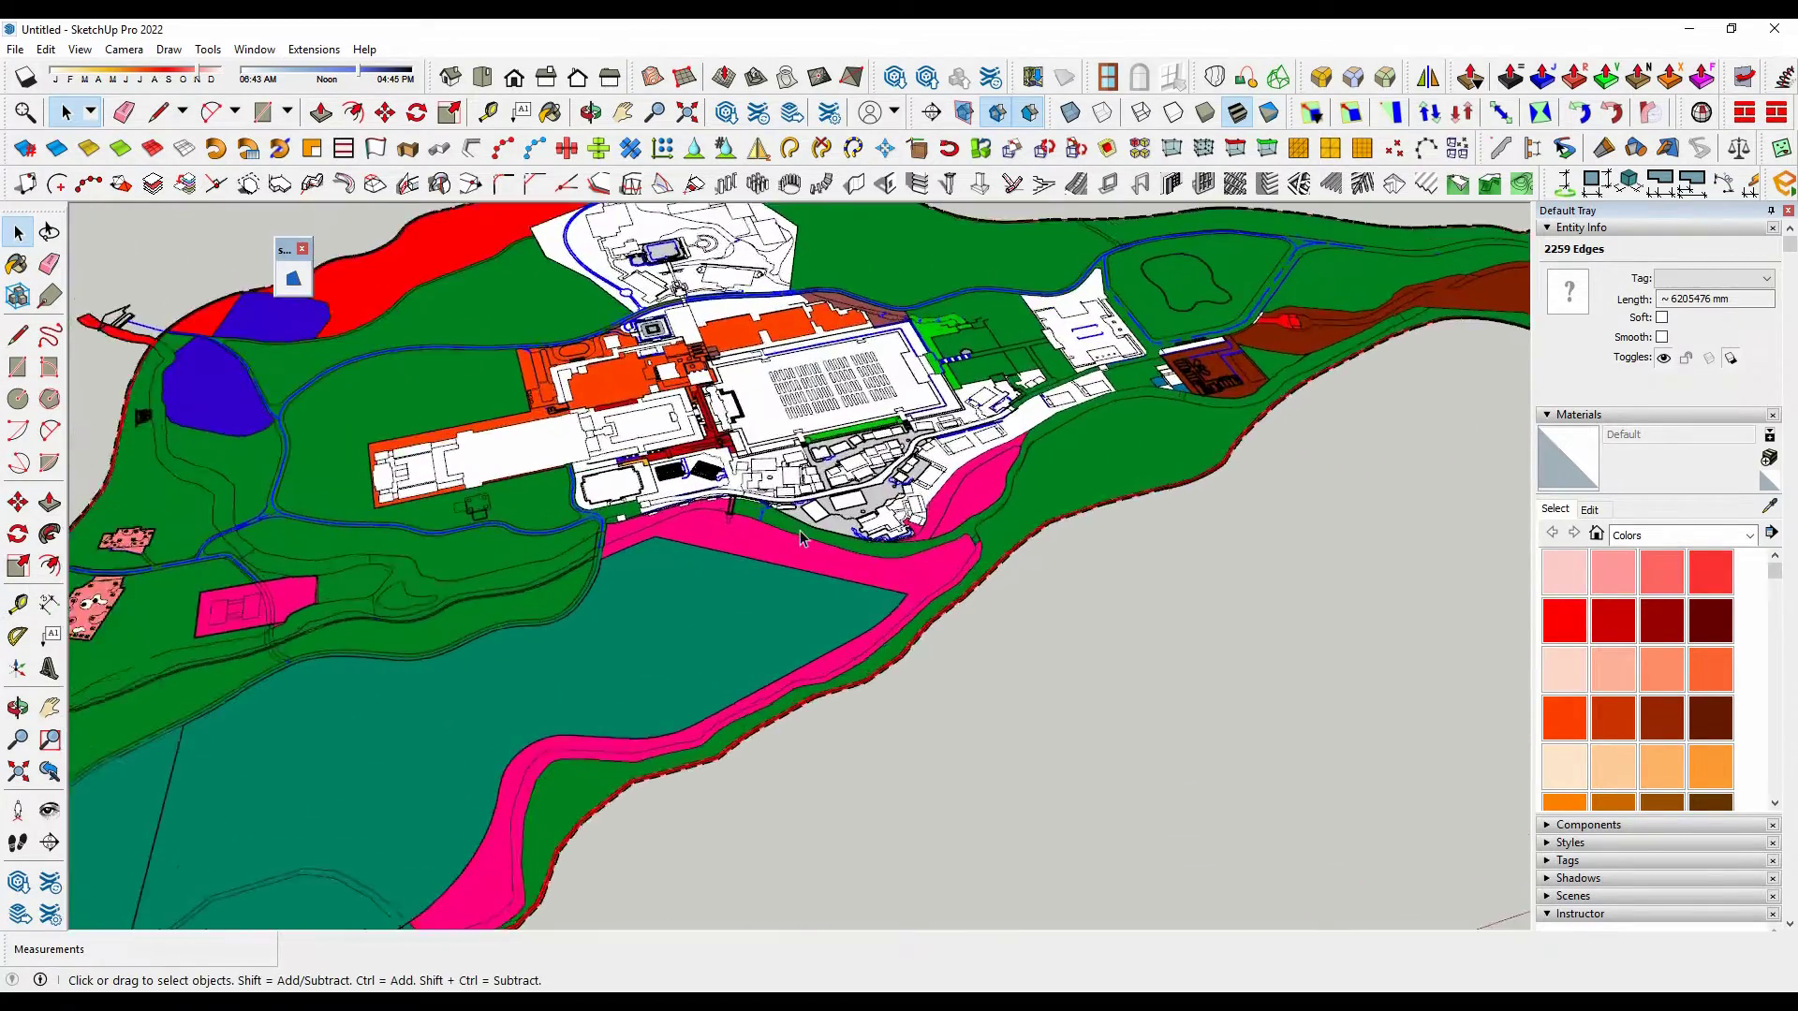
{"action": "left_click", "coordinate": [754, 534]}
{"action": "scroll", "coordinate": [950, 515], "scroll_direction": "up", "scroll_amount": 2}
{"action": "scroll", "coordinate": [950, 514], "scroll_direction": "up", "scroll_amount": 3}
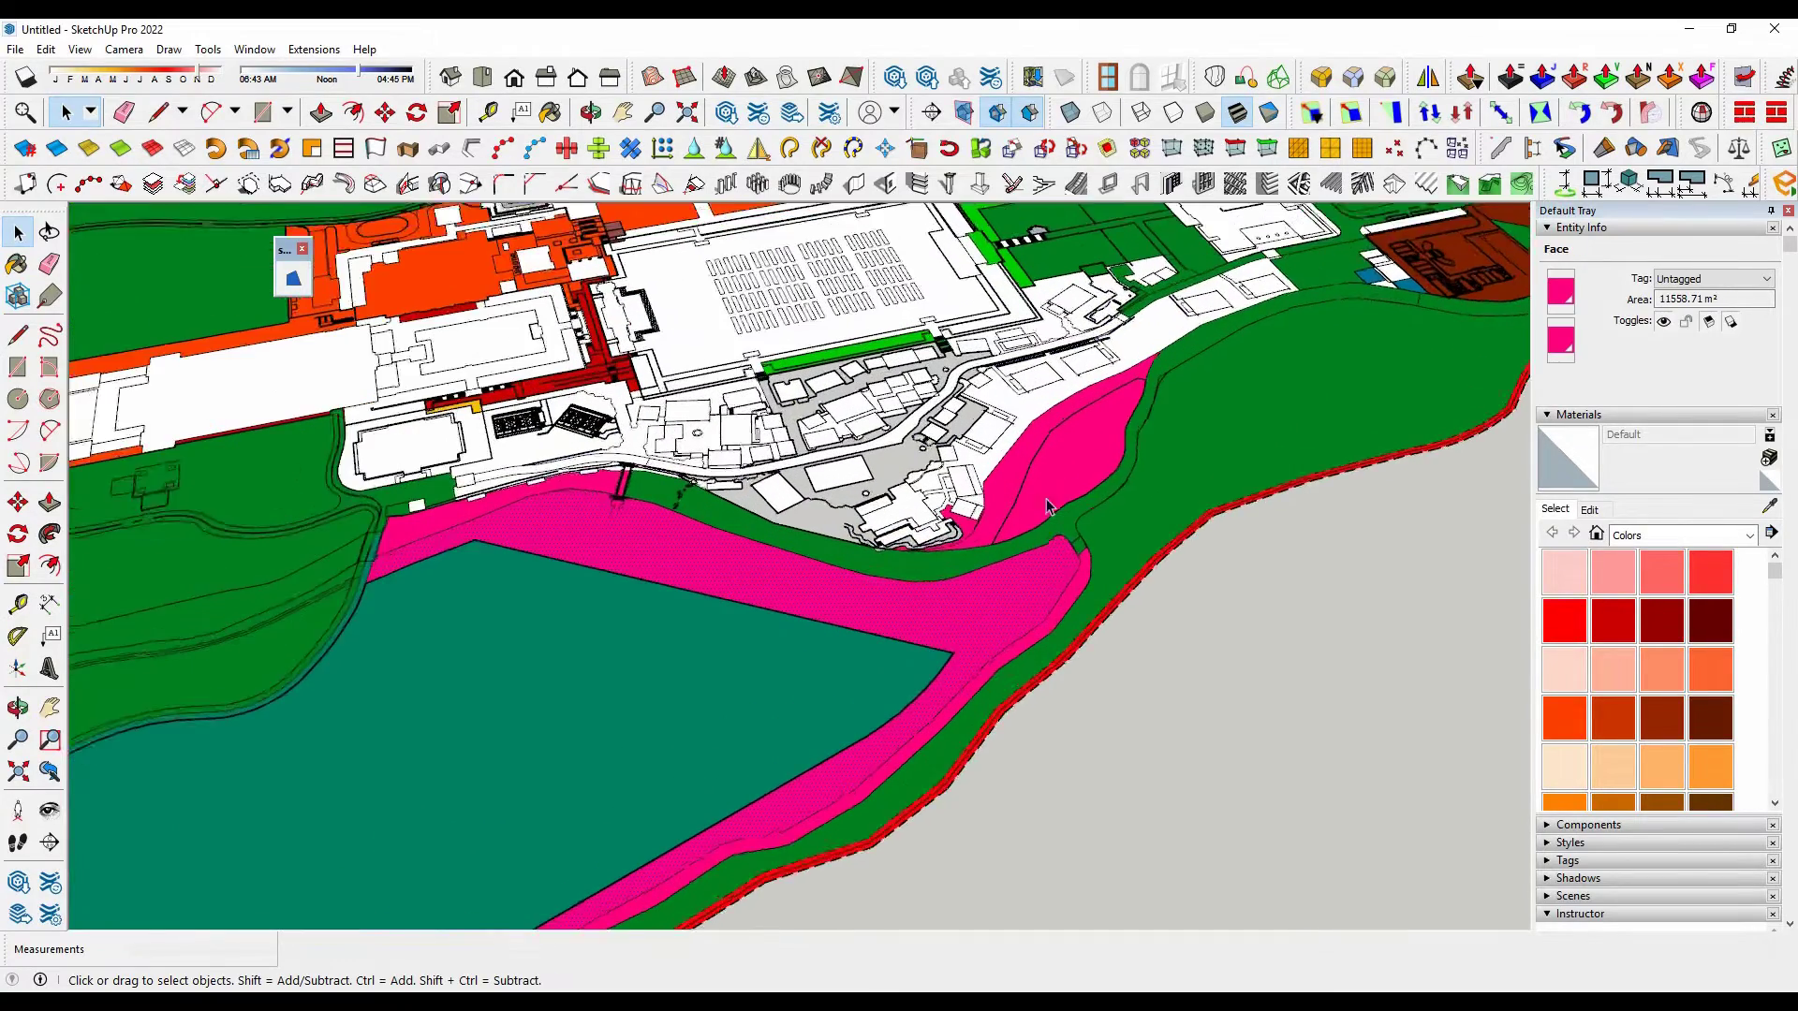
{"action": "left_click", "coordinate": [1114, 455]}
{"action": "left_click", "coordinate": [1210, 421]}
{"action": "scroll", "coordinate": [955, 426], "scroll_direction": "up", "scroll_amount": 2}
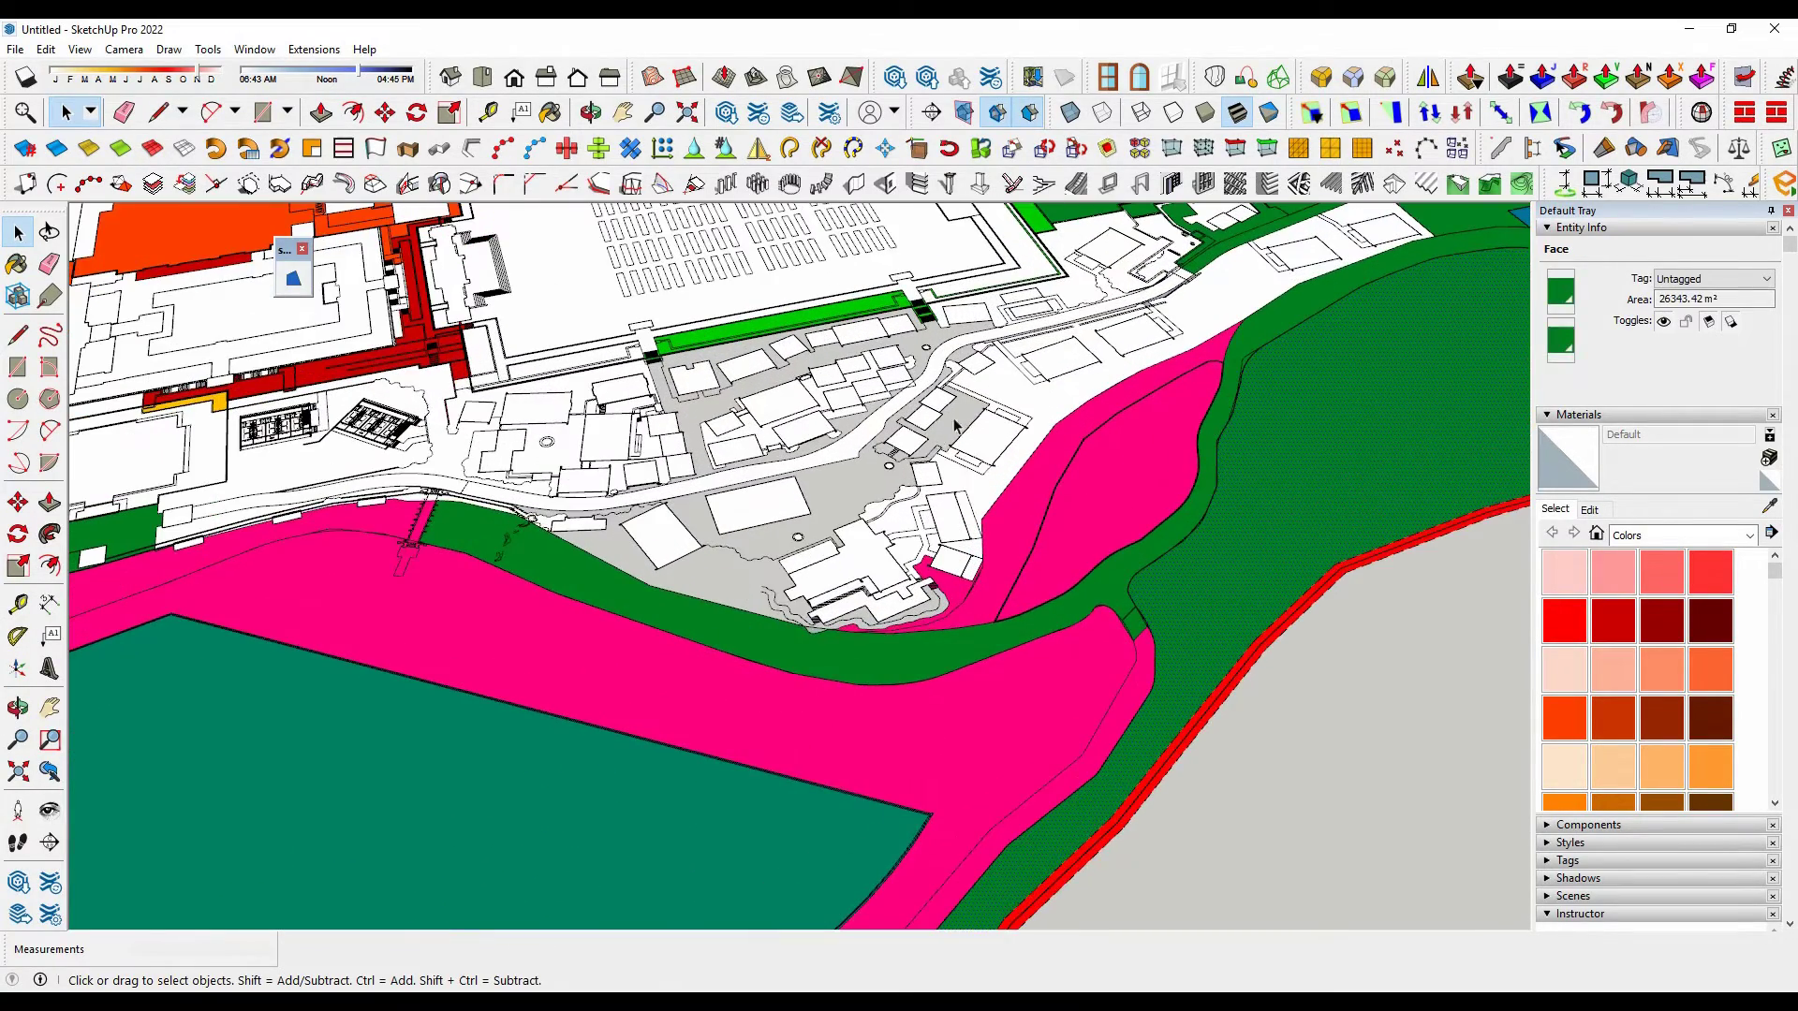
{"action": "left_click", "coordinate": [982, 427]}
{"action": "left_click", "coordinate": [1026, 408]}
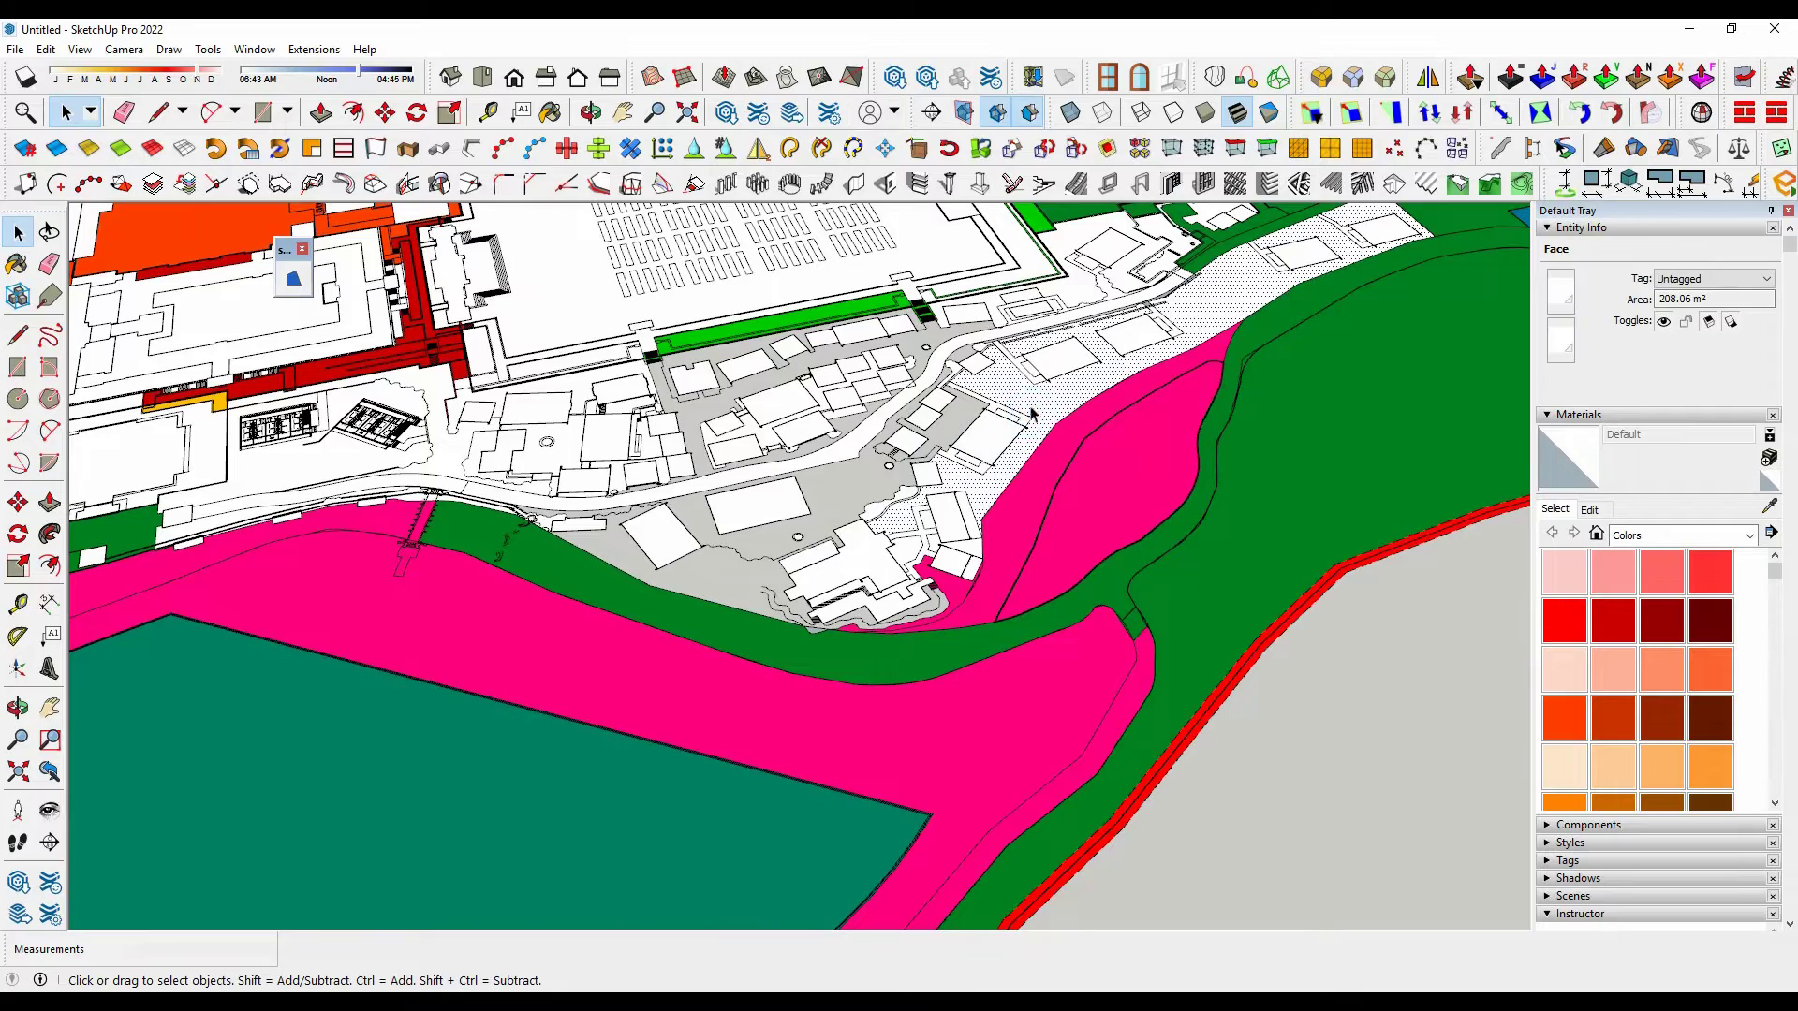
{"action": "left_click", "coordinate": [813, 361]}
{"action": "left_click", "coordinate": [567, 331]}
{"action": "scroll", "coordinate": [567, 330], "scroll_direction": "down", "scroll_amount": 6}
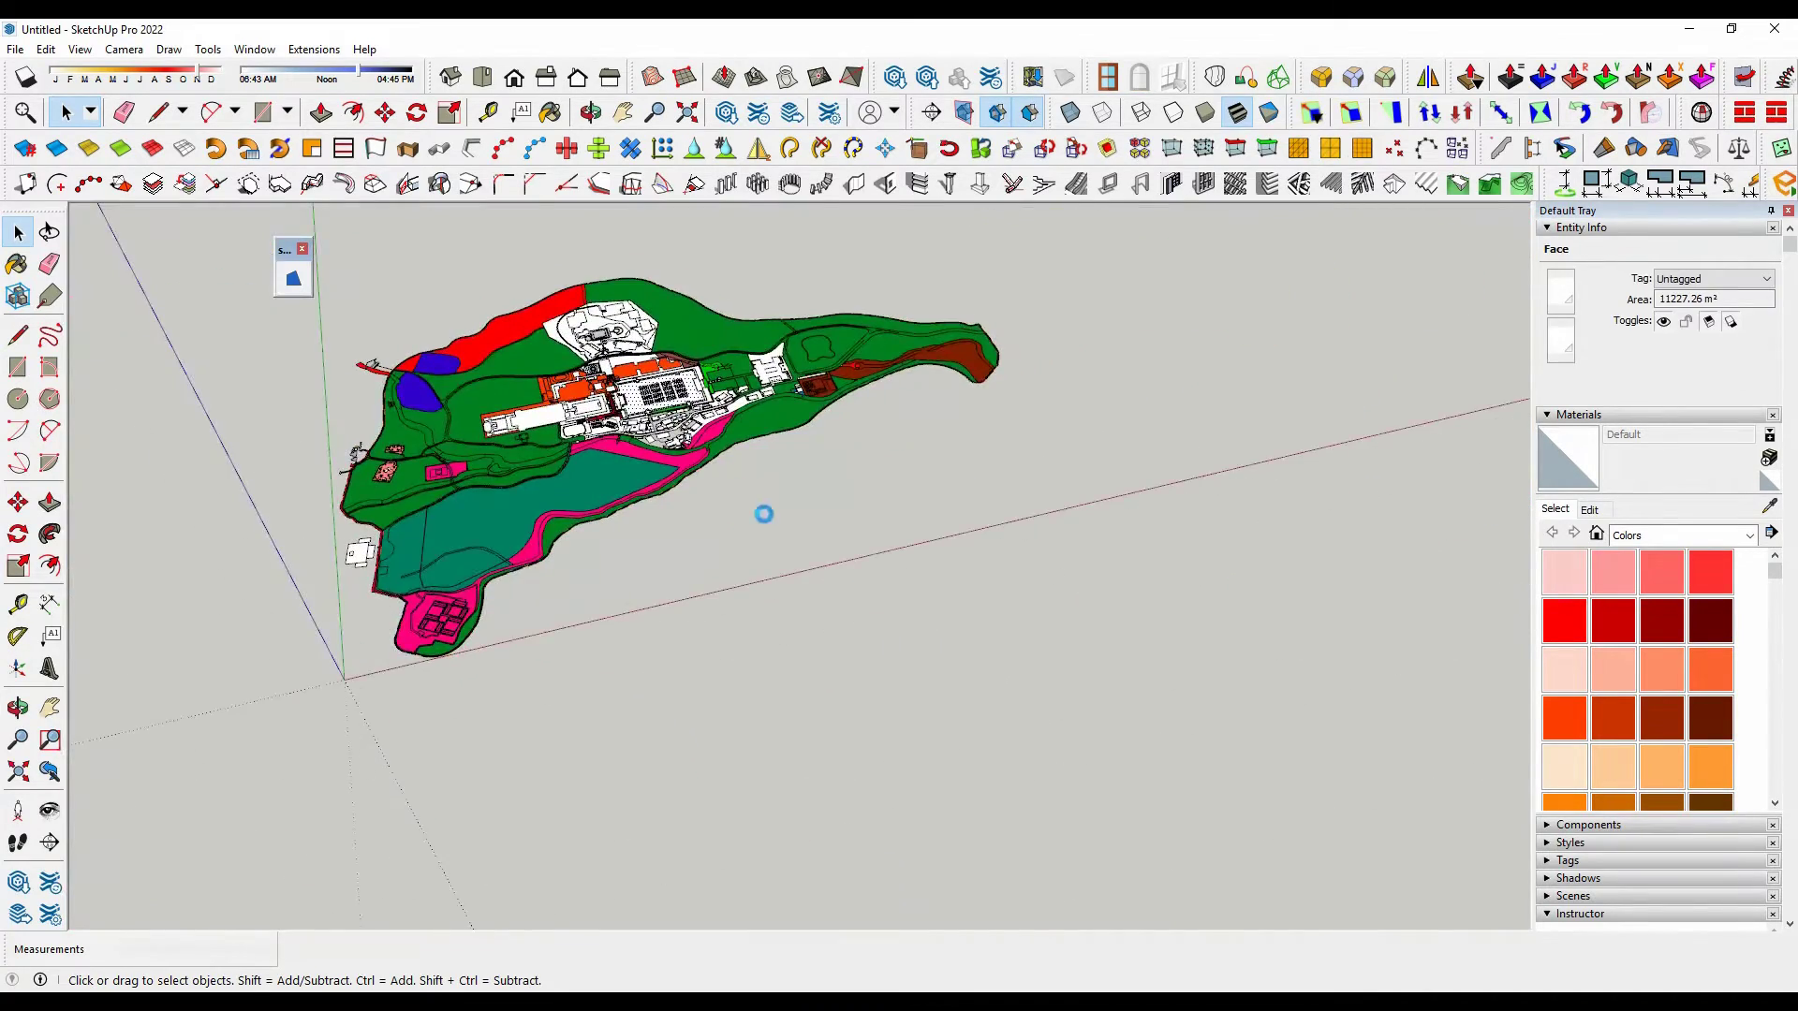
- Examine the generated faces across the whole site plan from several viewpoints, checking their coverage with a selection around the plan
{"action": "middle_click_drag", "start_coordinate": [1008, 497], "coordinate": [783, 625]}
{"action": "scroll", "coordinate": [783, 622], "scroll_direction": "down", "scroll_amount": 2}
{"action": "scroll", "coordinate": [569, 305], "scroll_direction": "up", "scroll_amount": 5}
{"action": "middle_click_drag", "start_coordinate": [950, 320], "coordinate": [1118, 379]}
{"action": "scroll", "coordinate": [931, 477], "scroll_direction": "down", "scroll_amount": 3}
{"action": "middle_click_drag", "start_coordinate": [879, 619], "coordinate": [1132, 620]}
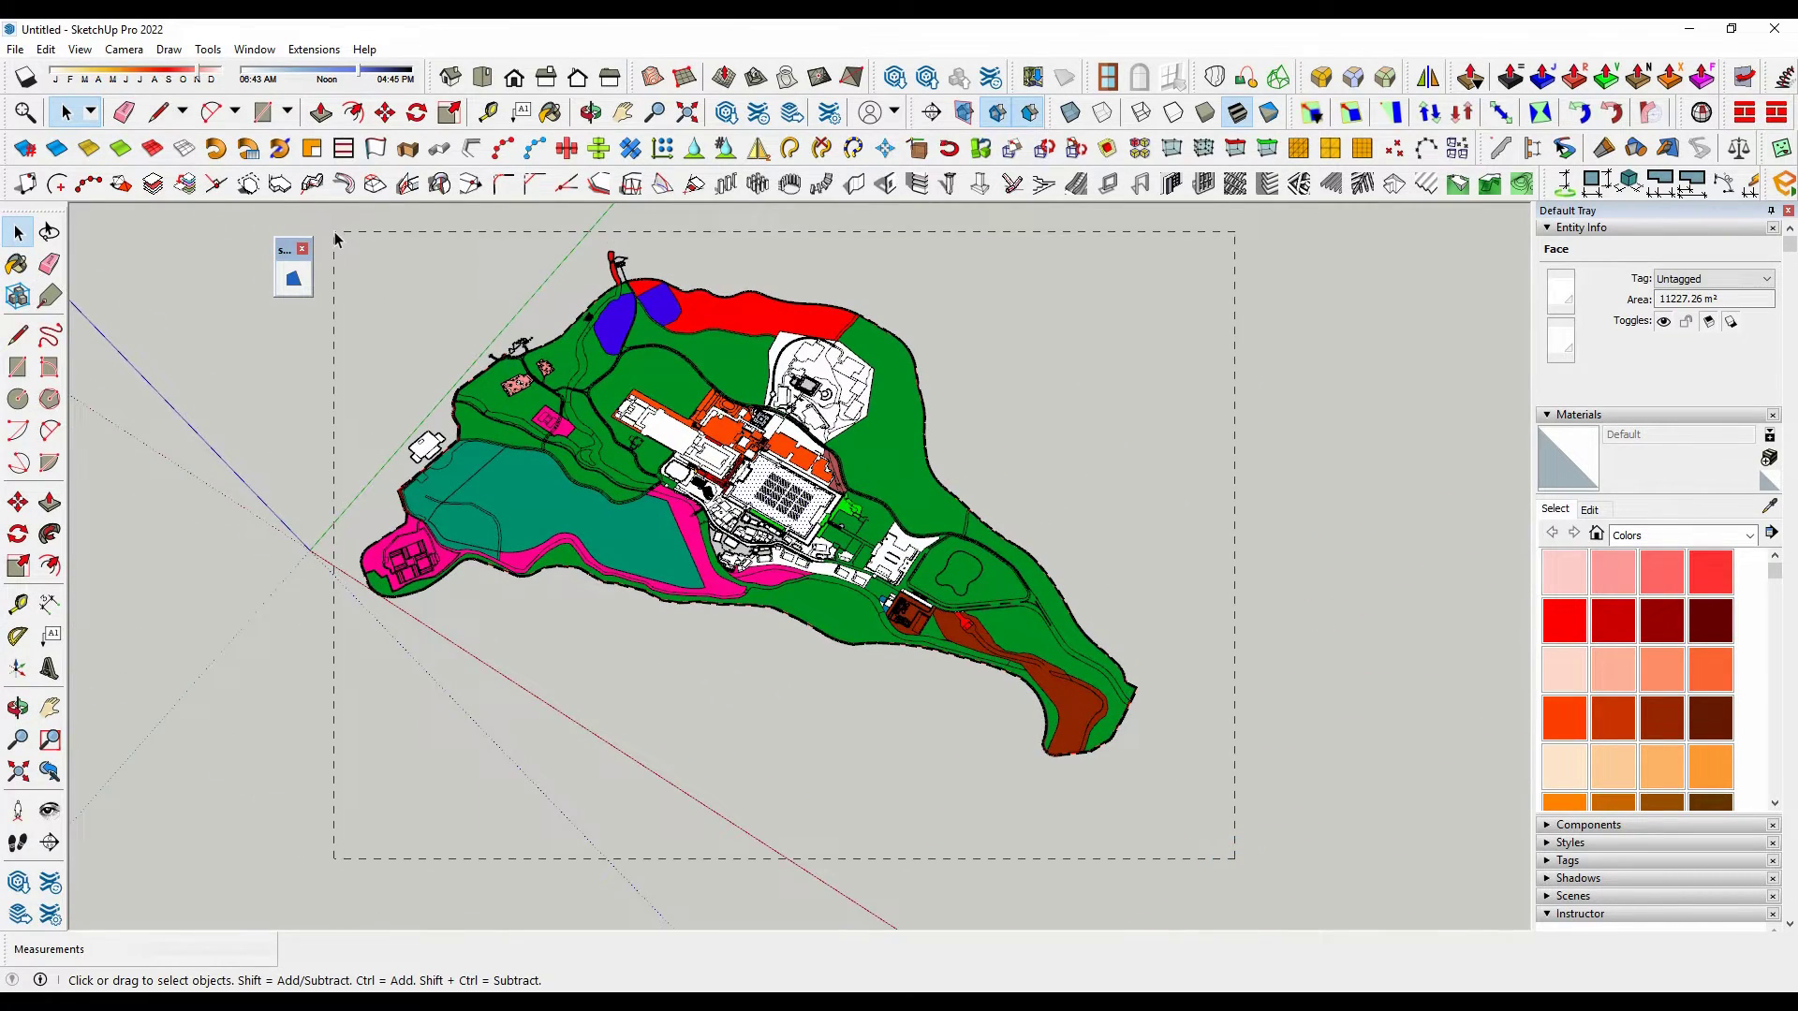
{"action": "left_click_drag", "start_coordinate": [335, 240], "coordinate": [337, 242]}
{"action": "left_click", "coordinate": [1090, 478]}
{"action": "scroll", "coordinate": [627, 427], "scroll_direction": "up", "scroll_amount": 1}
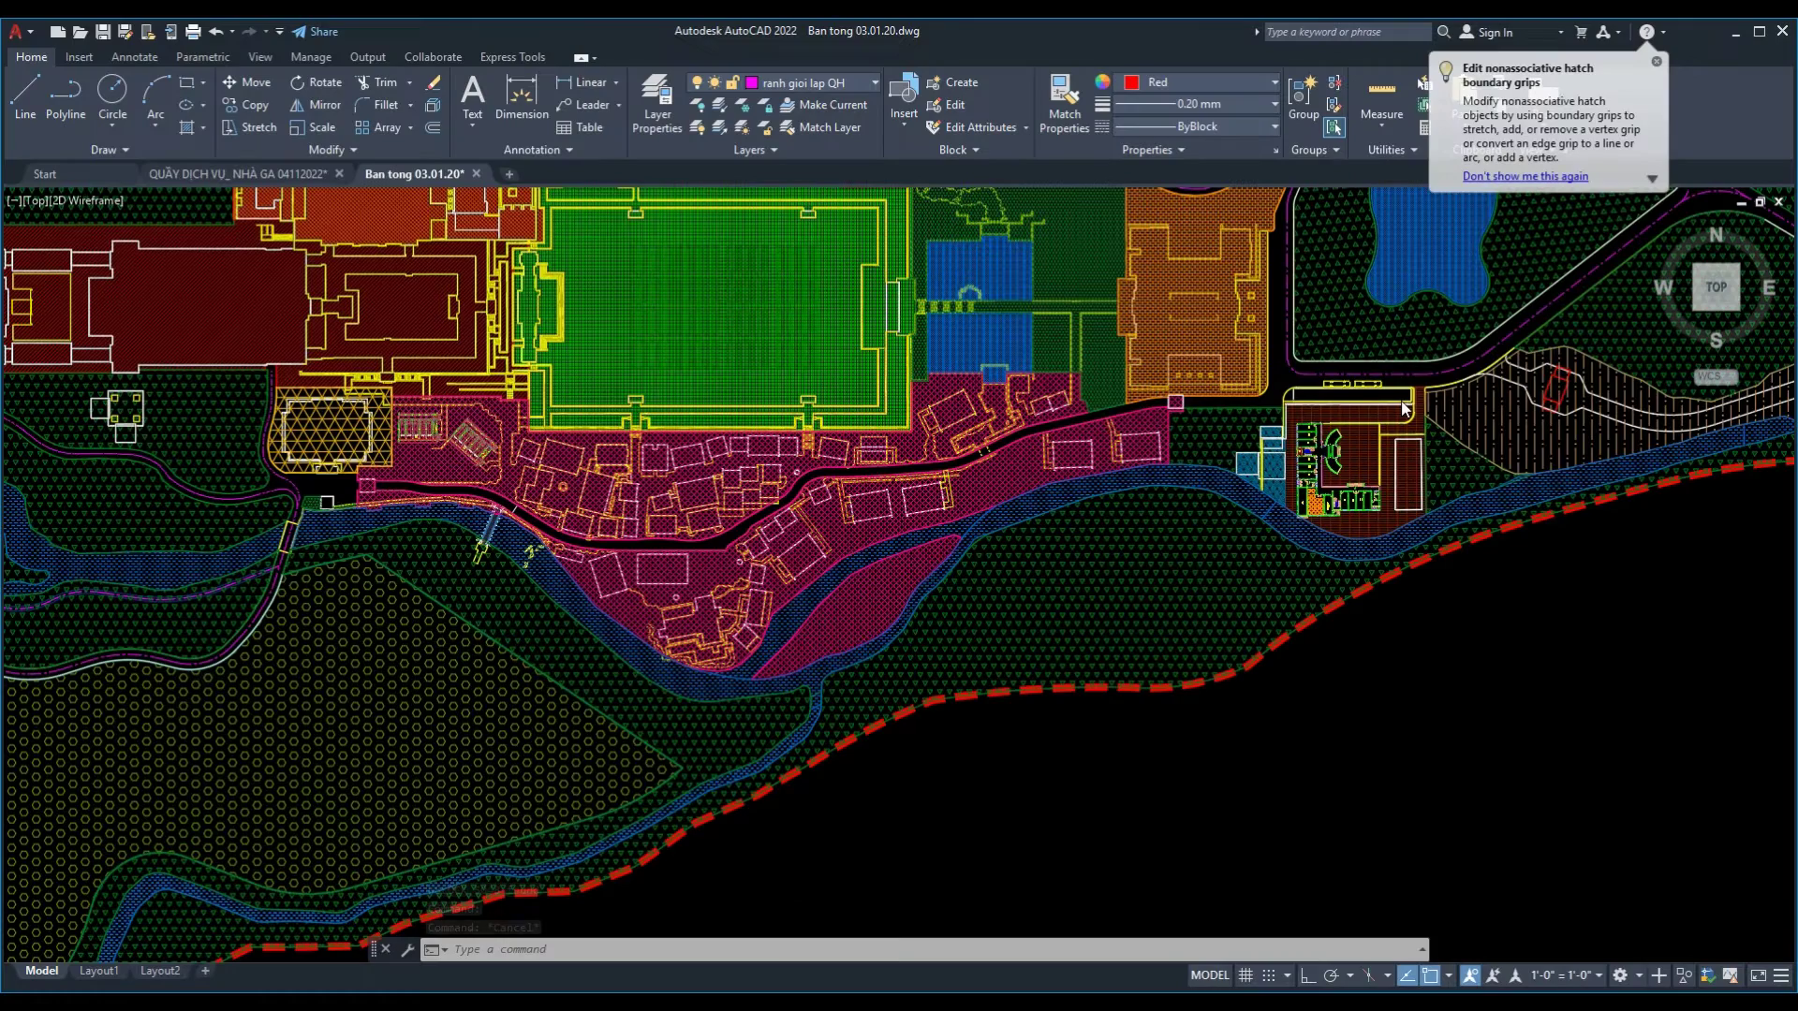
- Switch to AutoCAD and write the service zone's boundary polyline to new block.dwg on the Desktop with WBLOCK, replacing the existing file
{"action": "scroll", "coordinate": [1166, 393], "scroll_direction": "up", "scroll_amount": 6}
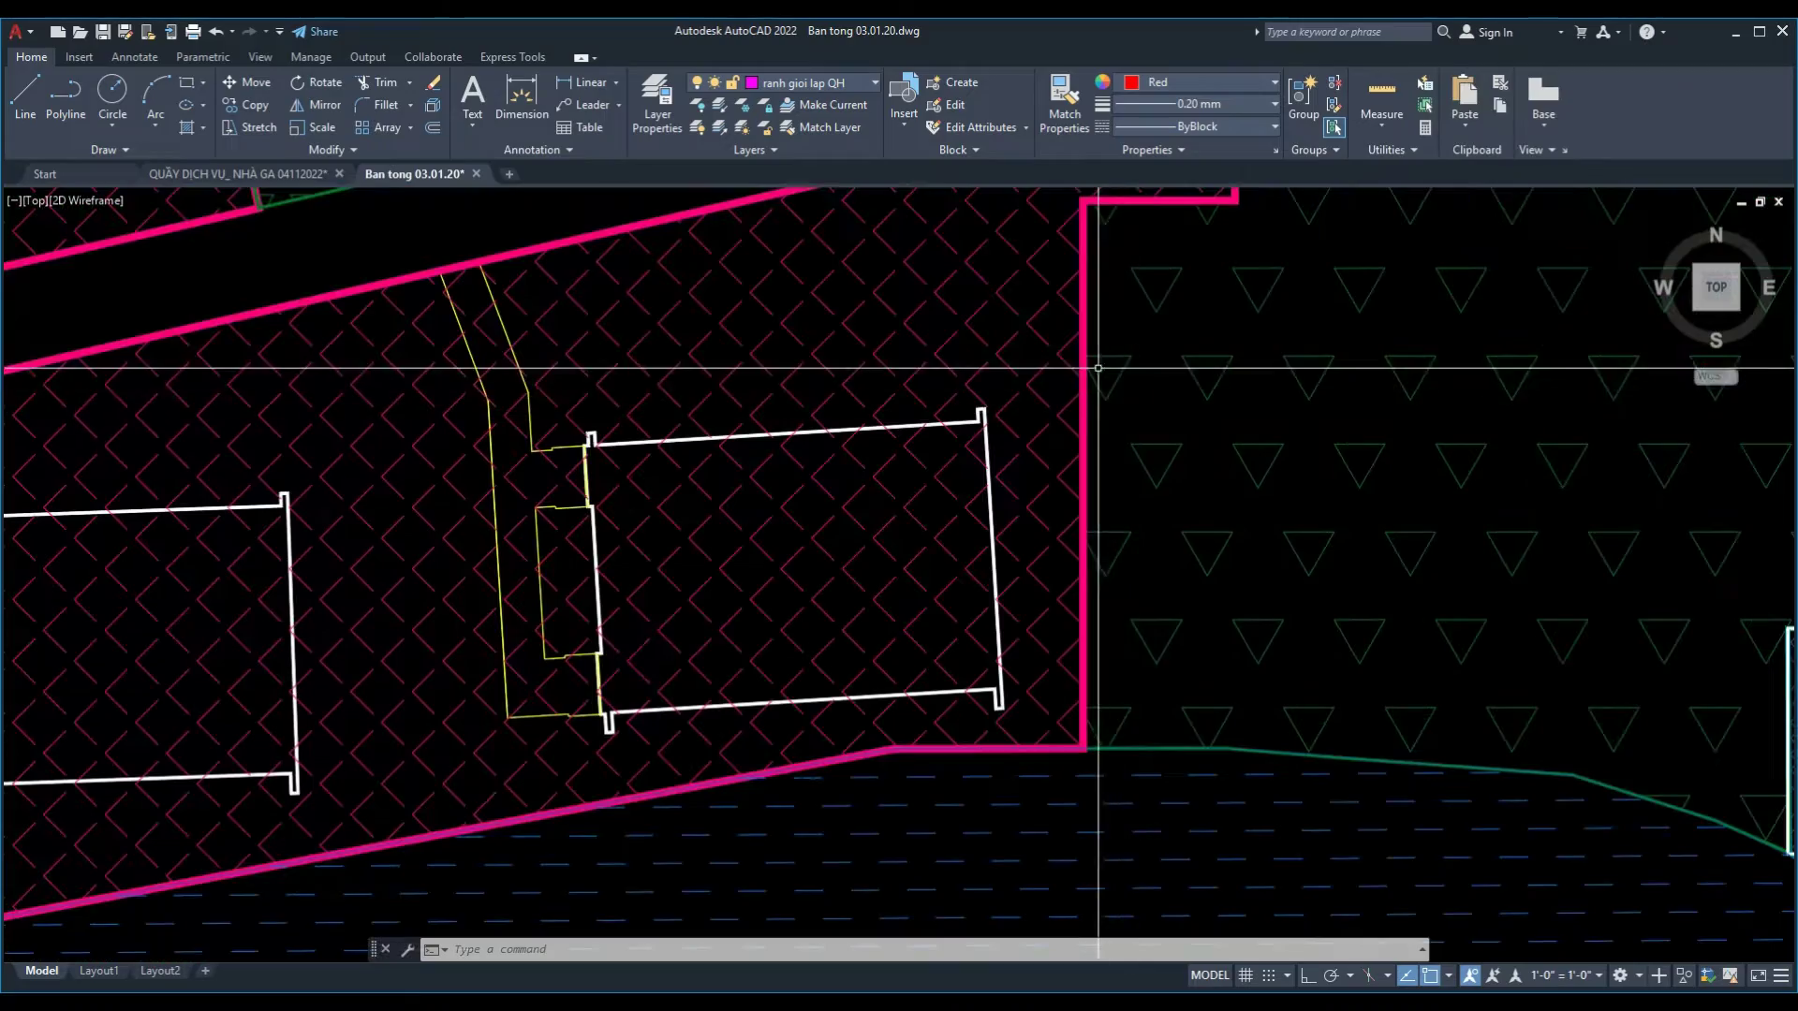
{"action": "scroll", "coordinate": [1087, 384], "scroll_direction": "down", "scroll_amount": 5}
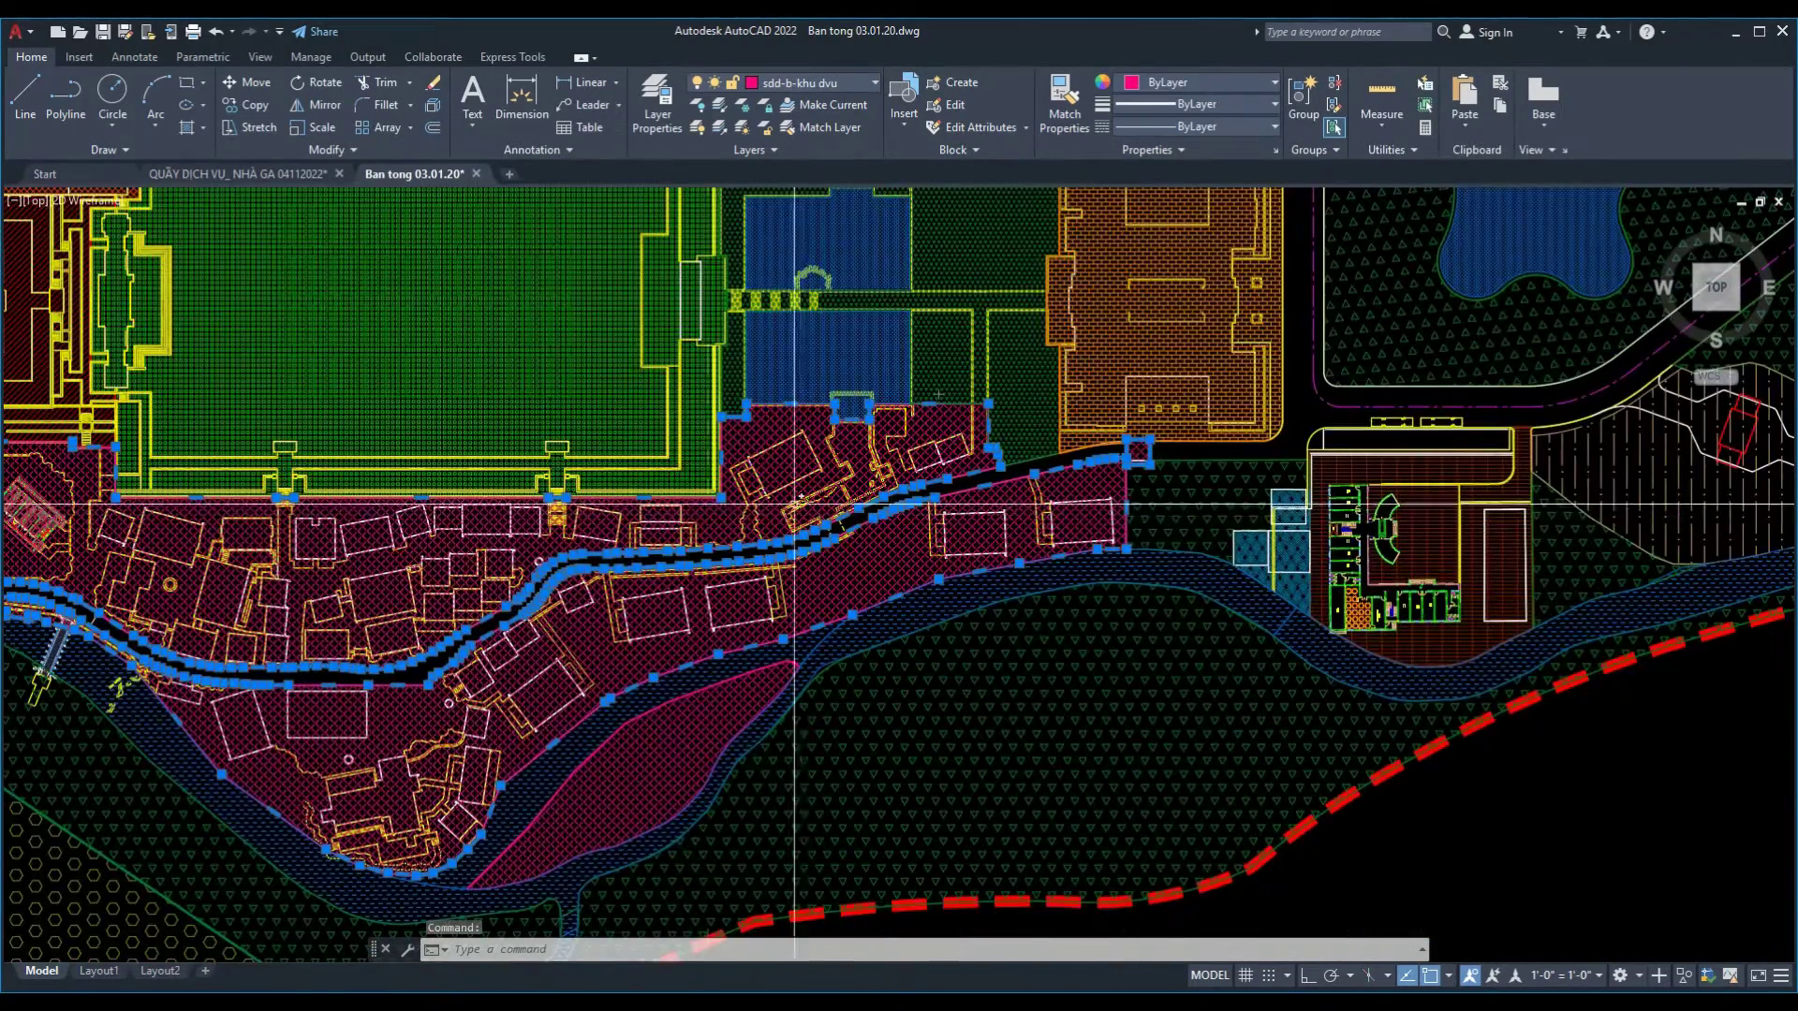
{"action": "left_click", "coordinate": [563, 573]}
{"action": "scroll", "coordinate": [563, 573], "scroll_direction": "down", "scroll_amount": 5}
{"action": "scroll", "coordinate": [892, 525], "scroll_direction": "up", "scroll_amount": 7}
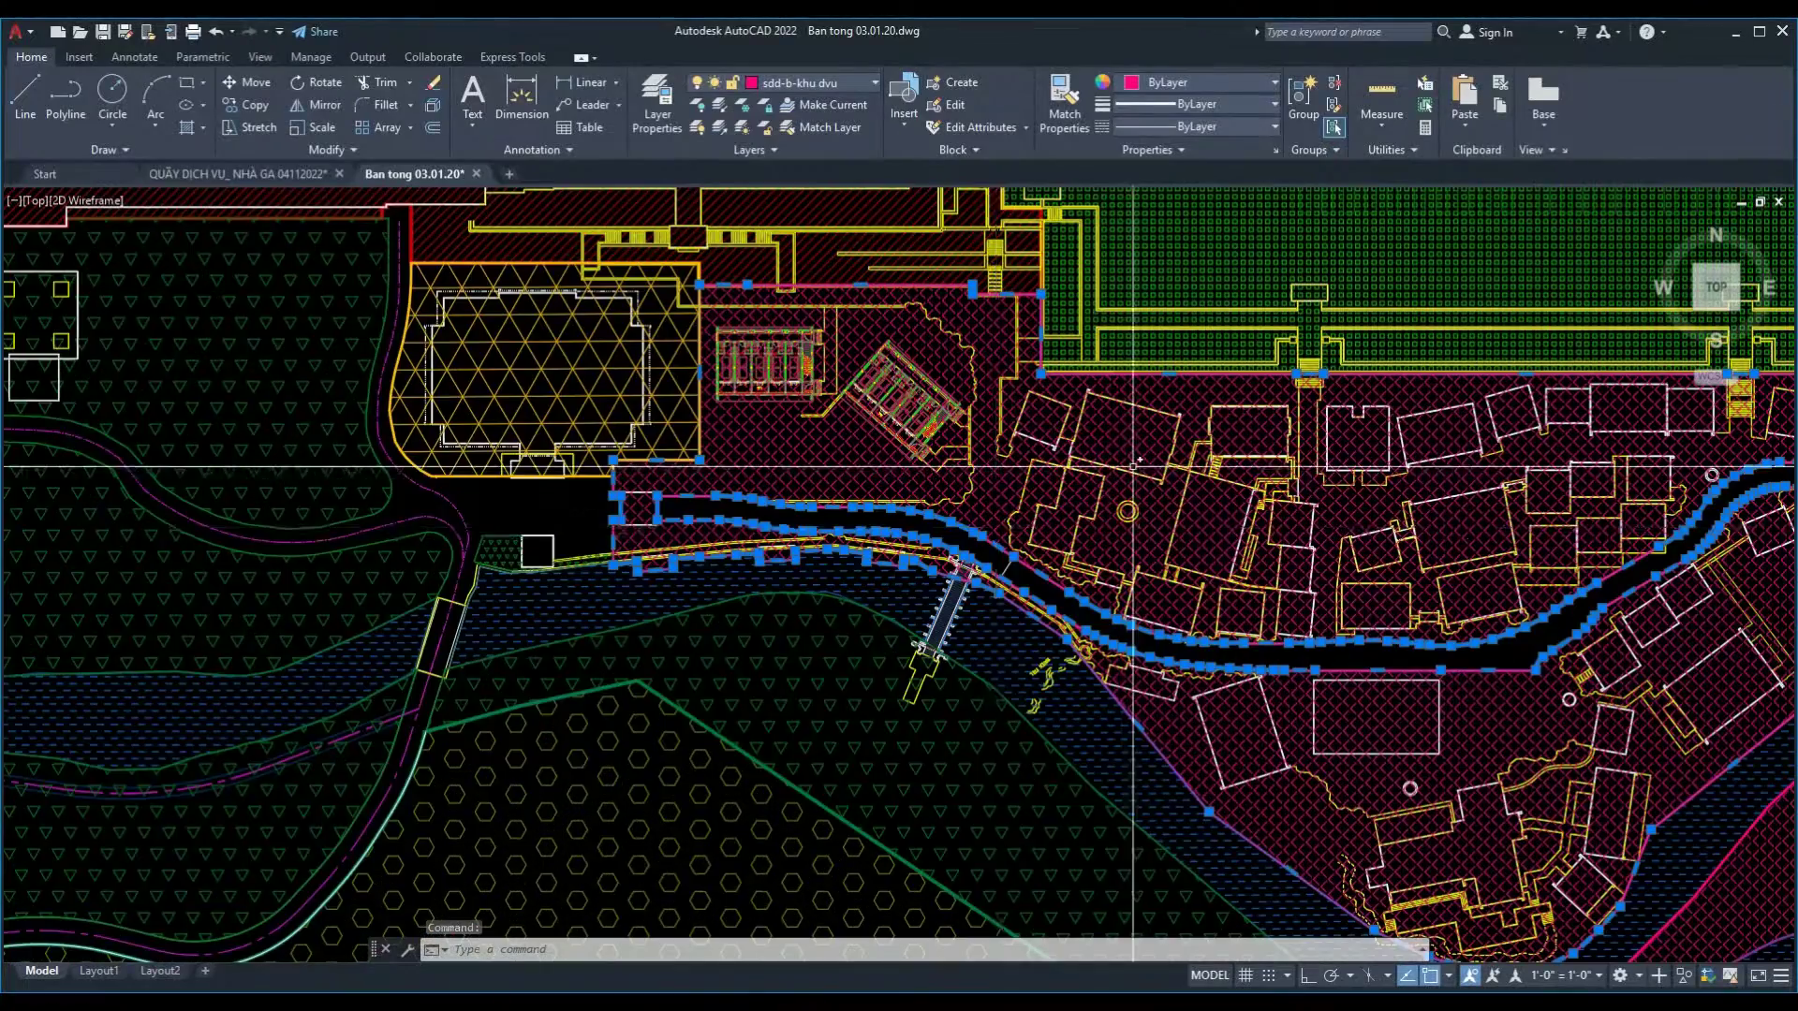
{"action": "scroll", "coordinate": [891, 525], "scroll_direction": "down", "scroll_amount": 5}
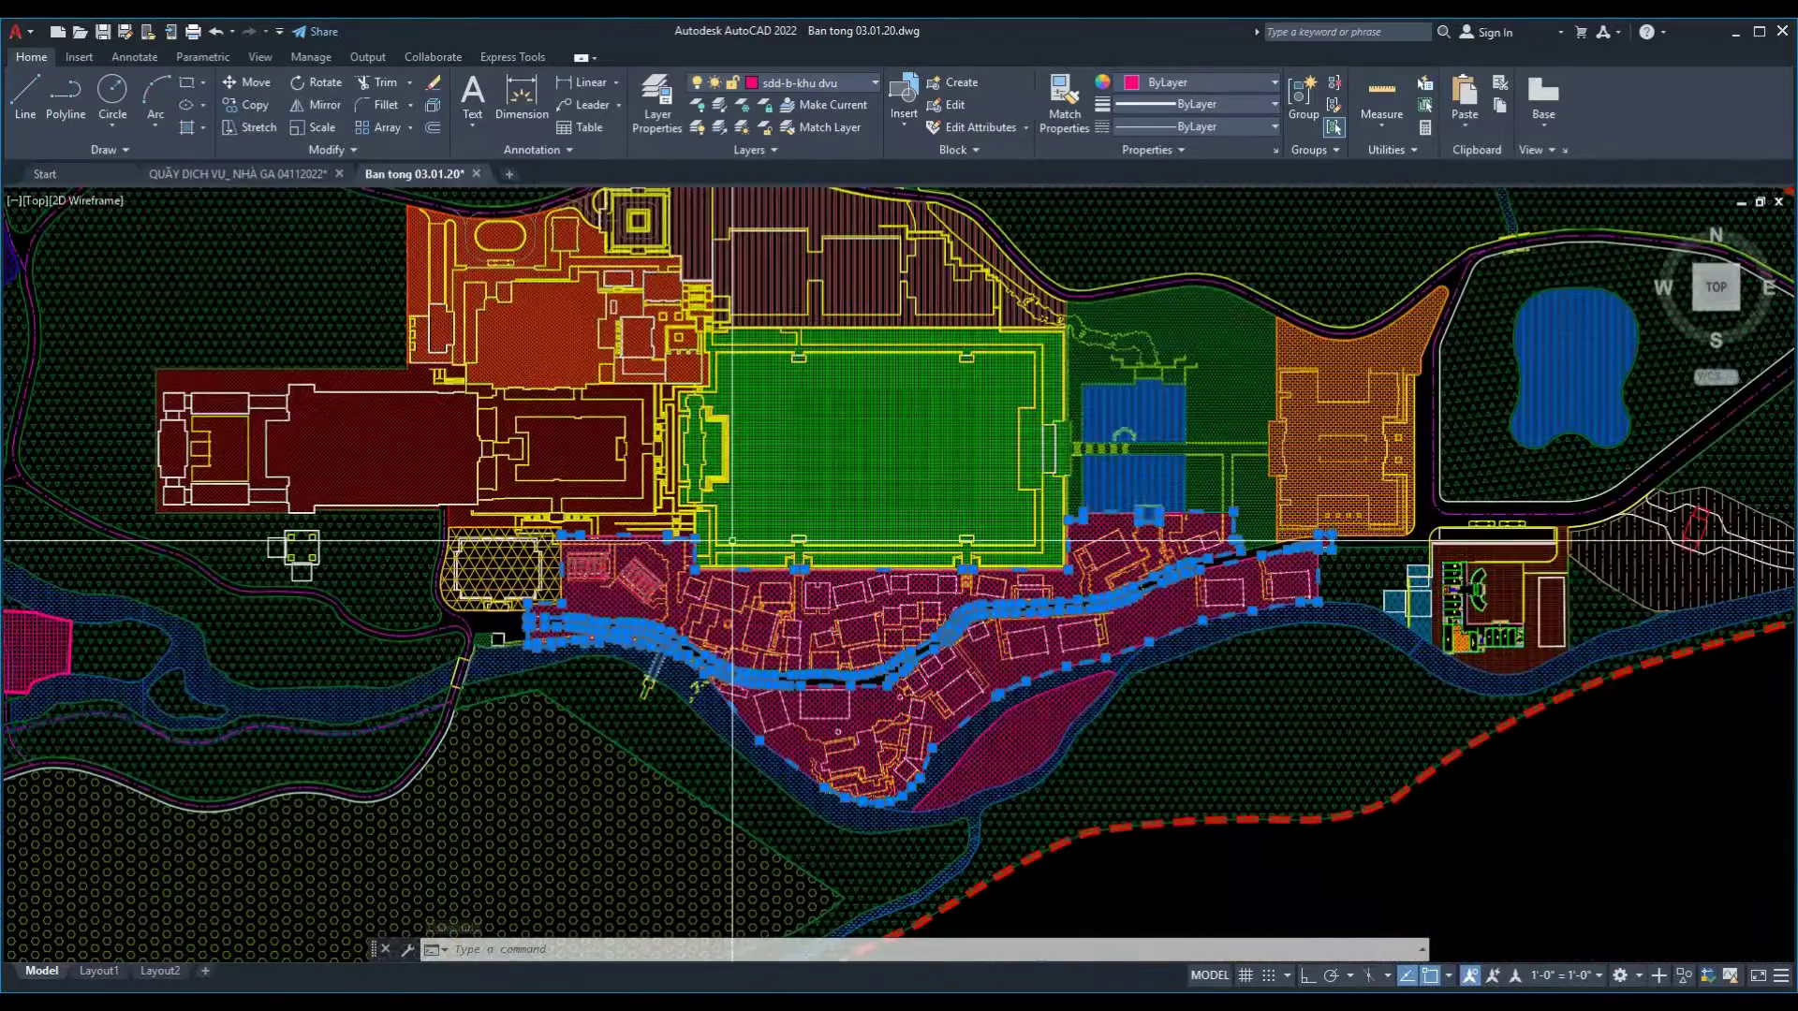
{"action": "key", "text": "Return"}
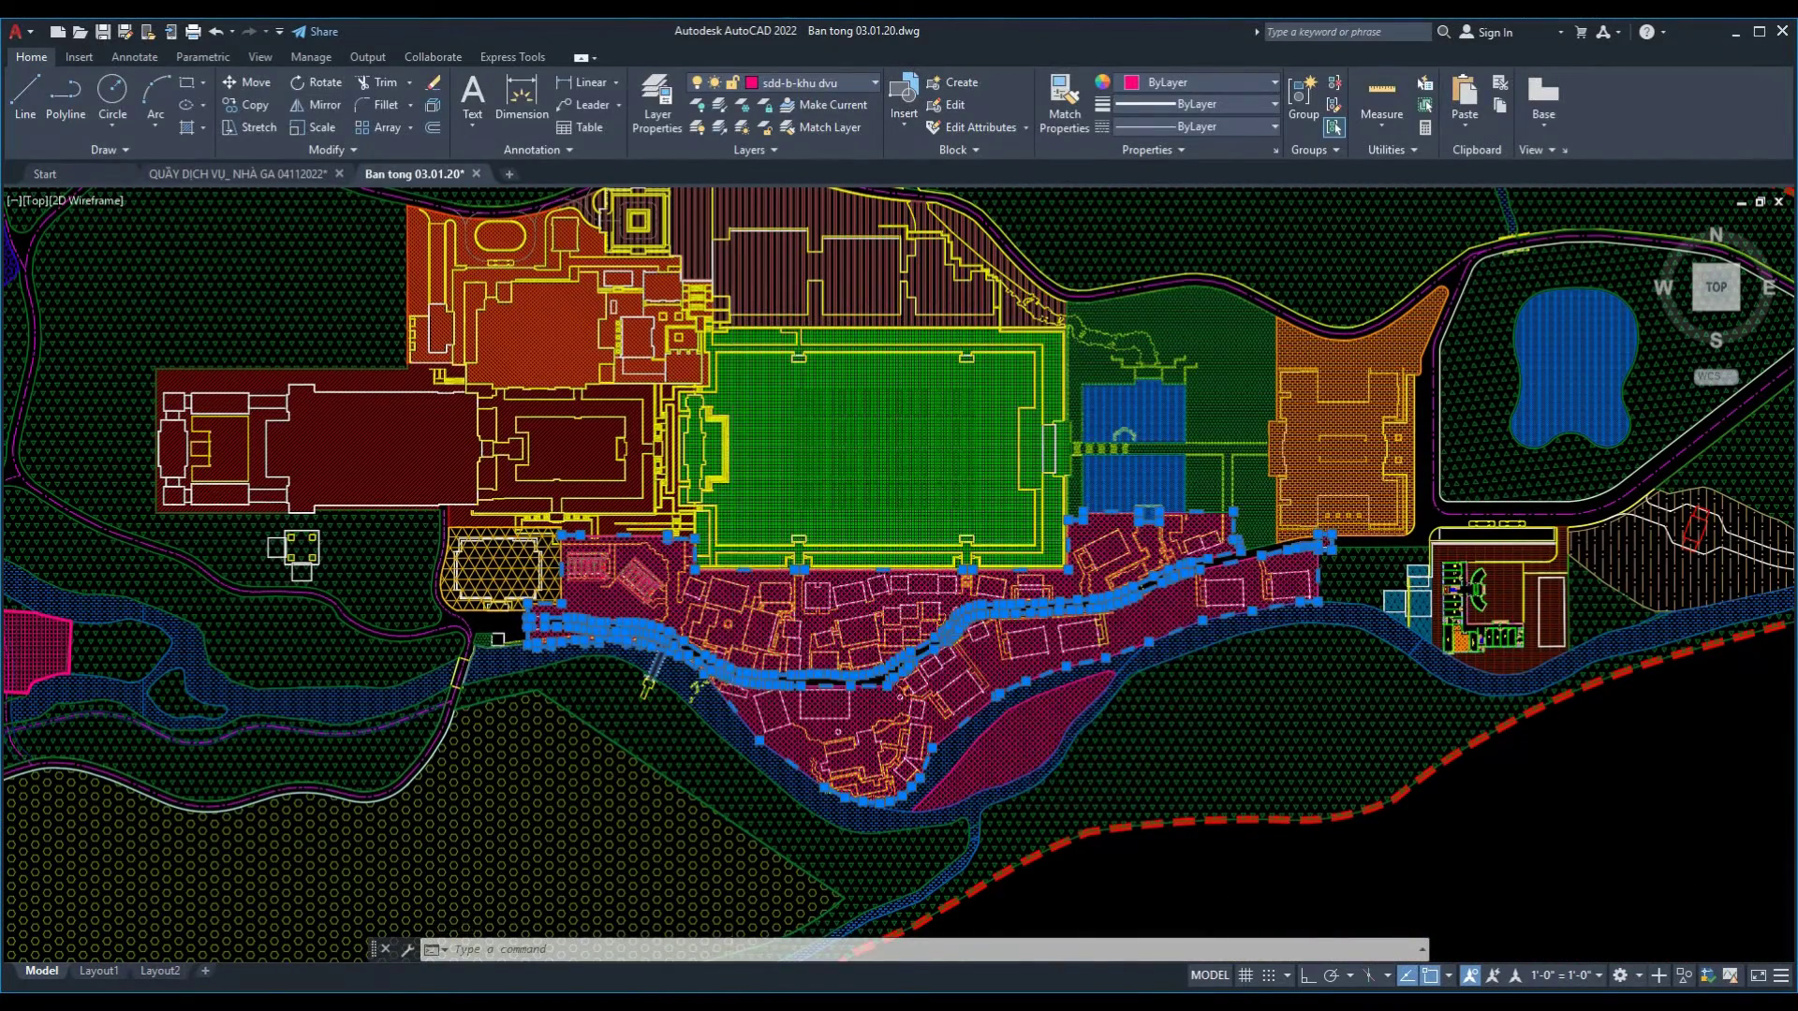
{"action": "left_click", "coordinate": [895, 689]}
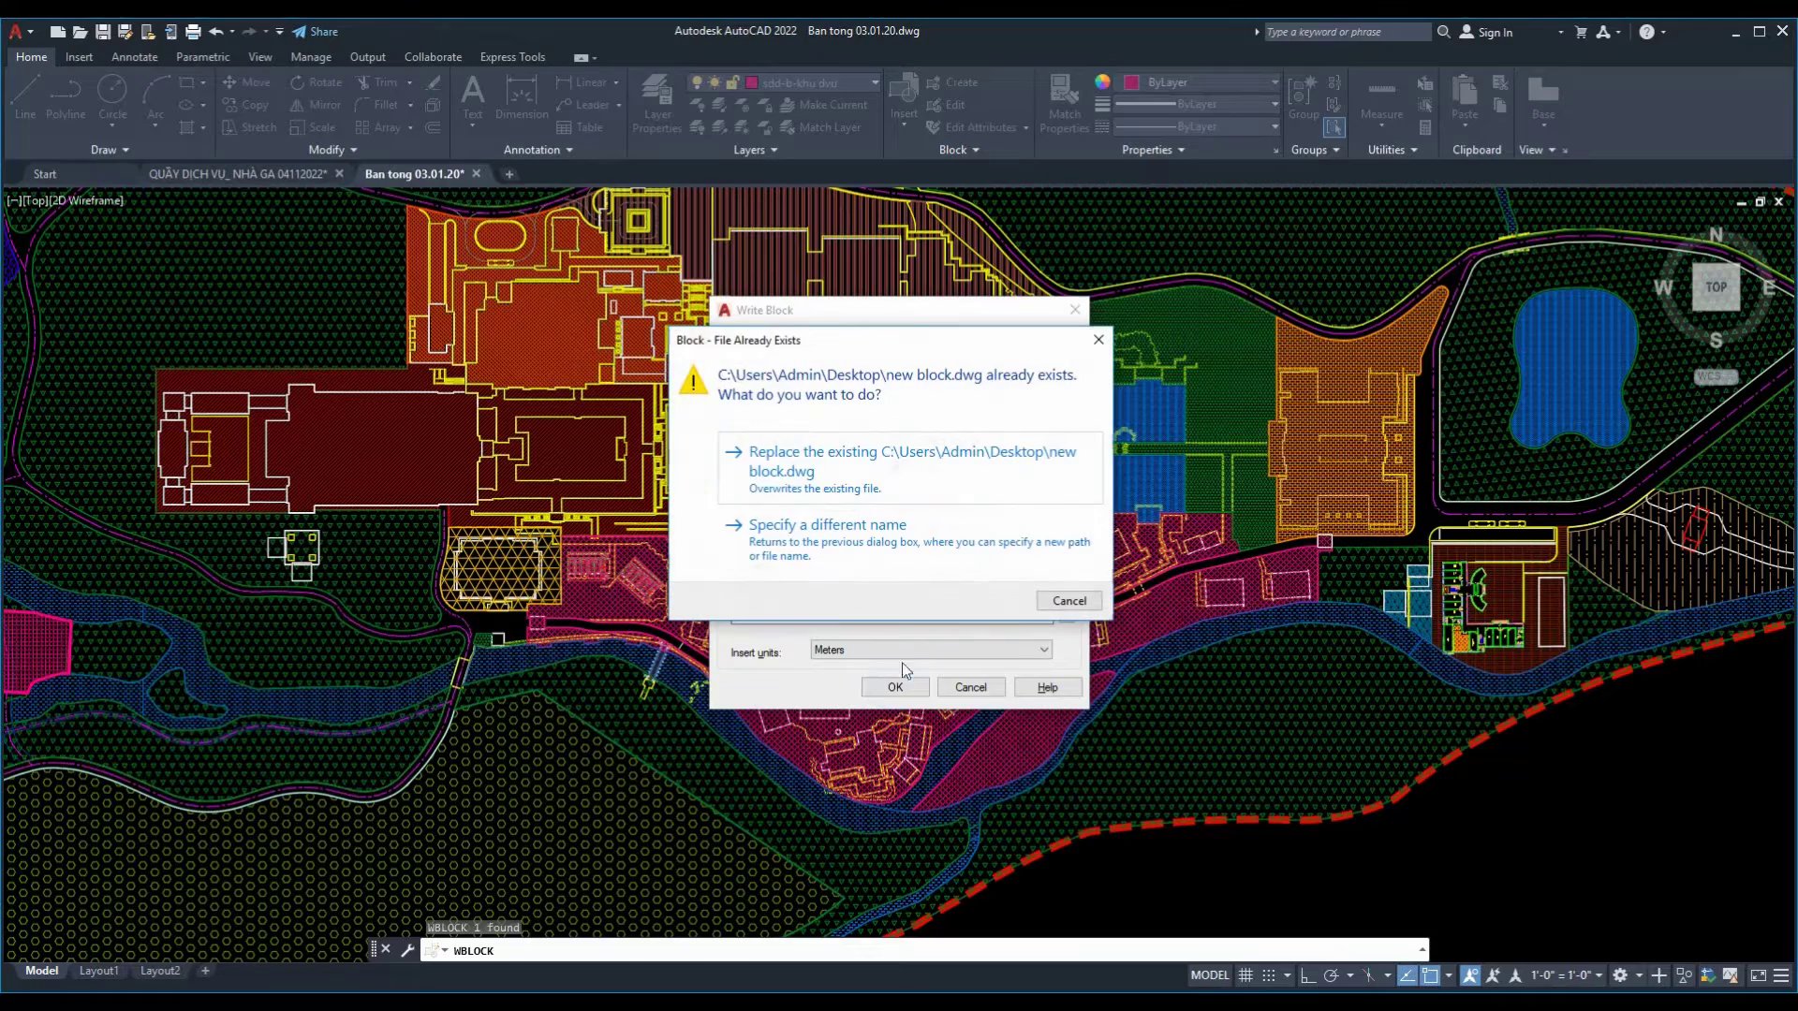
{"action": "left_click", "coordinate": [871, 456]}
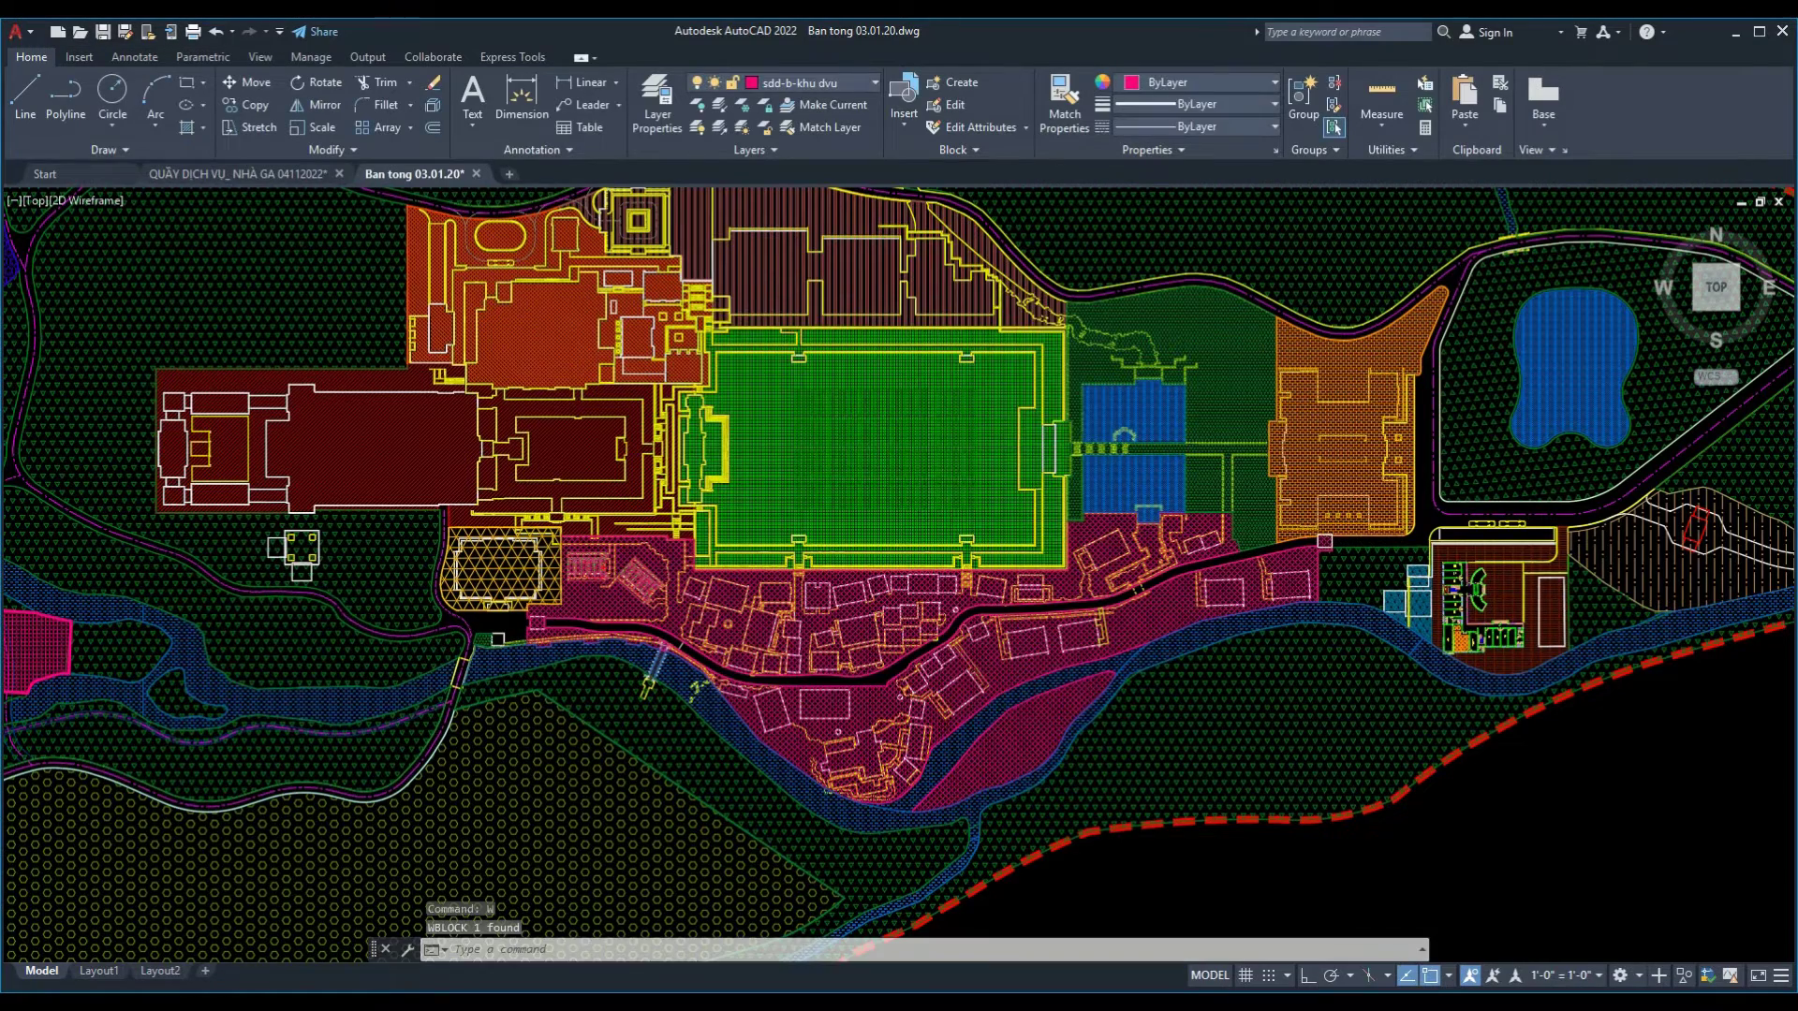
- Return to SketchUp and select the white road face winding through the cluster of small buildings
{"action": "scroll", "coordinate": [857, 491], "scroll_direction": "down", "scroll_amount": 8}
{"action": "scroll", "coordinate": [834, 472], "scroll_direction": "up", "scroll_amount": 2}
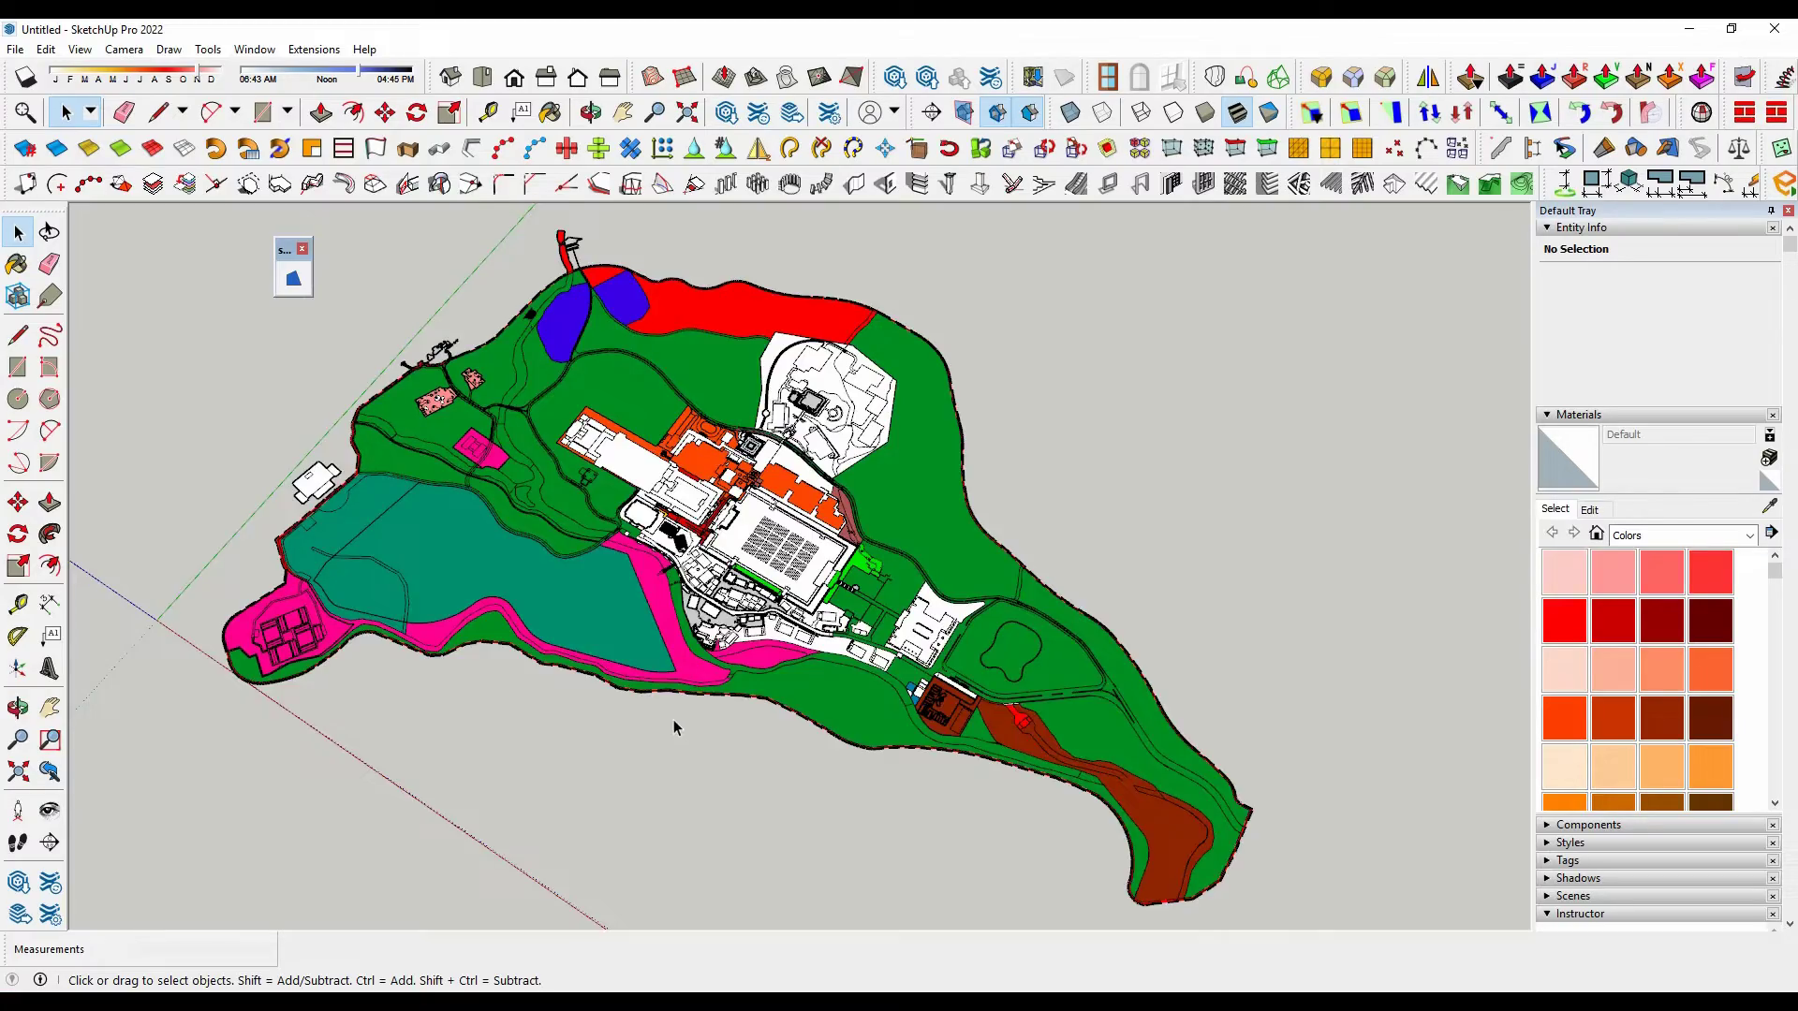
{"action": "scroll", "coordinate": [861, 613], "scroll_direction": "up", "scroll_amount": 3}
{"action": "scroll", "coordinate": [637, 630], "scroll_direction": "up", "scroll_amount": 4}
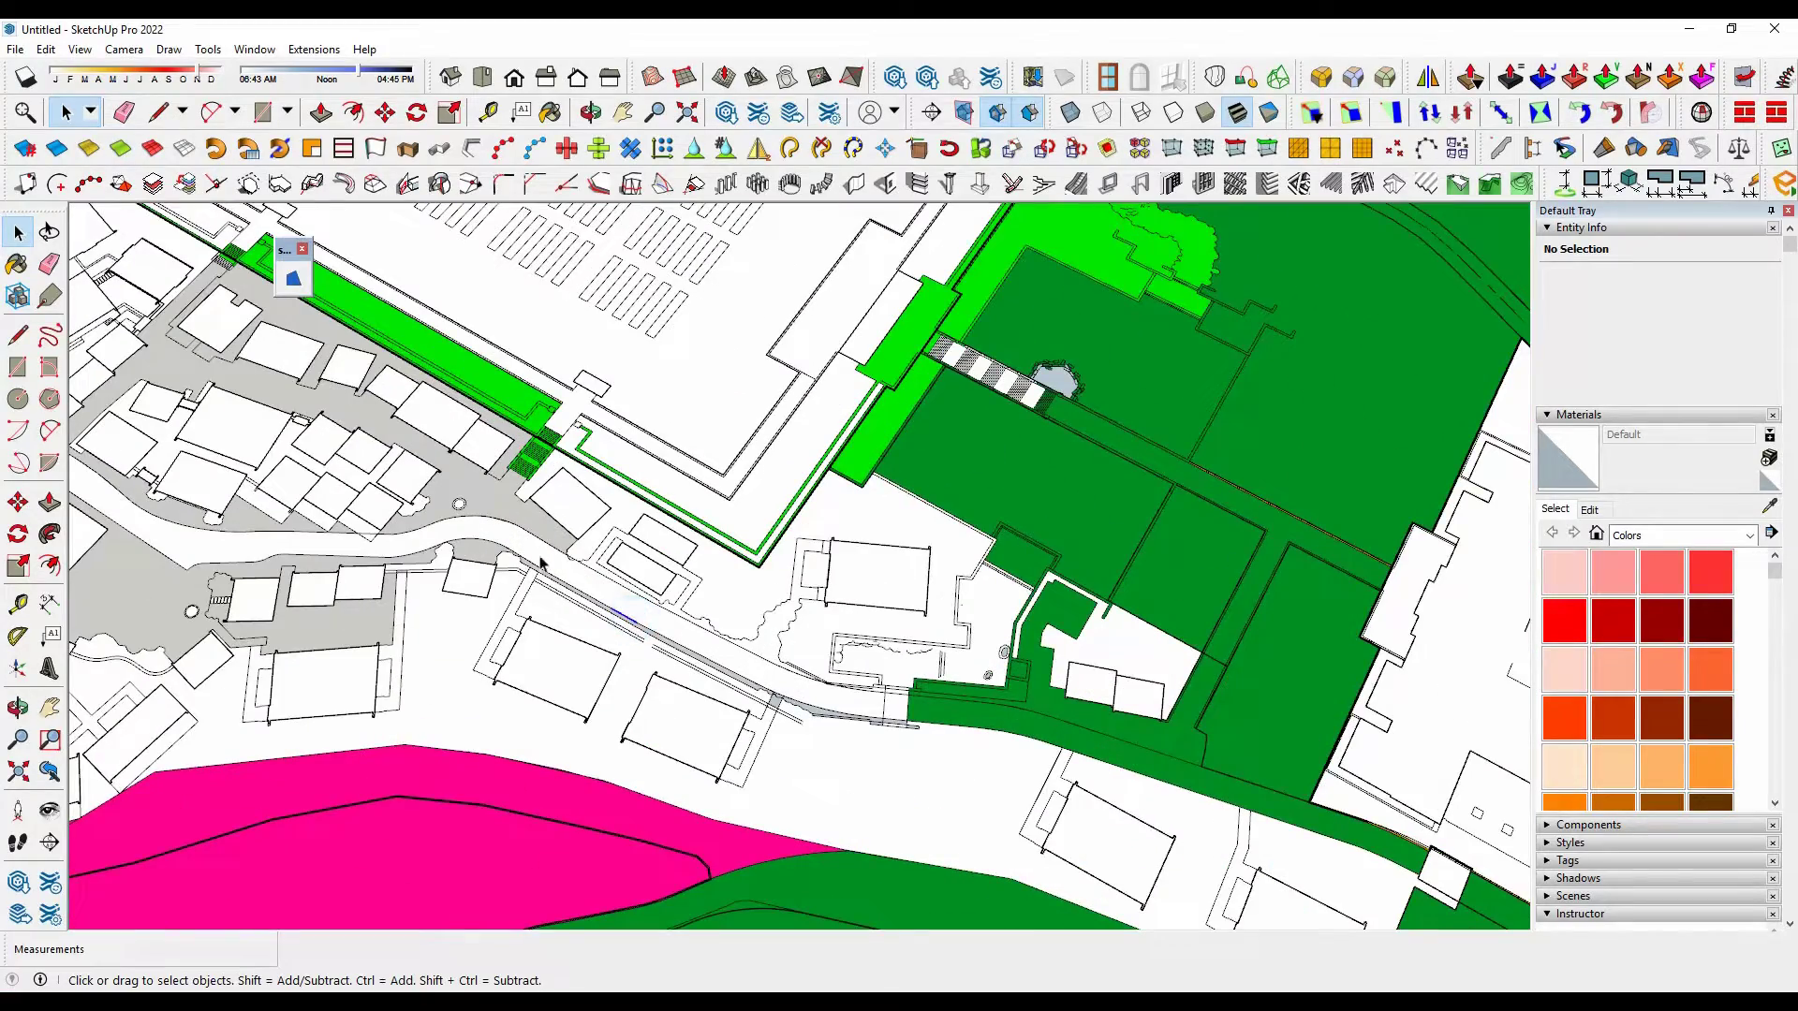
{"action": "left_click", "coordinate": [522, 544]}
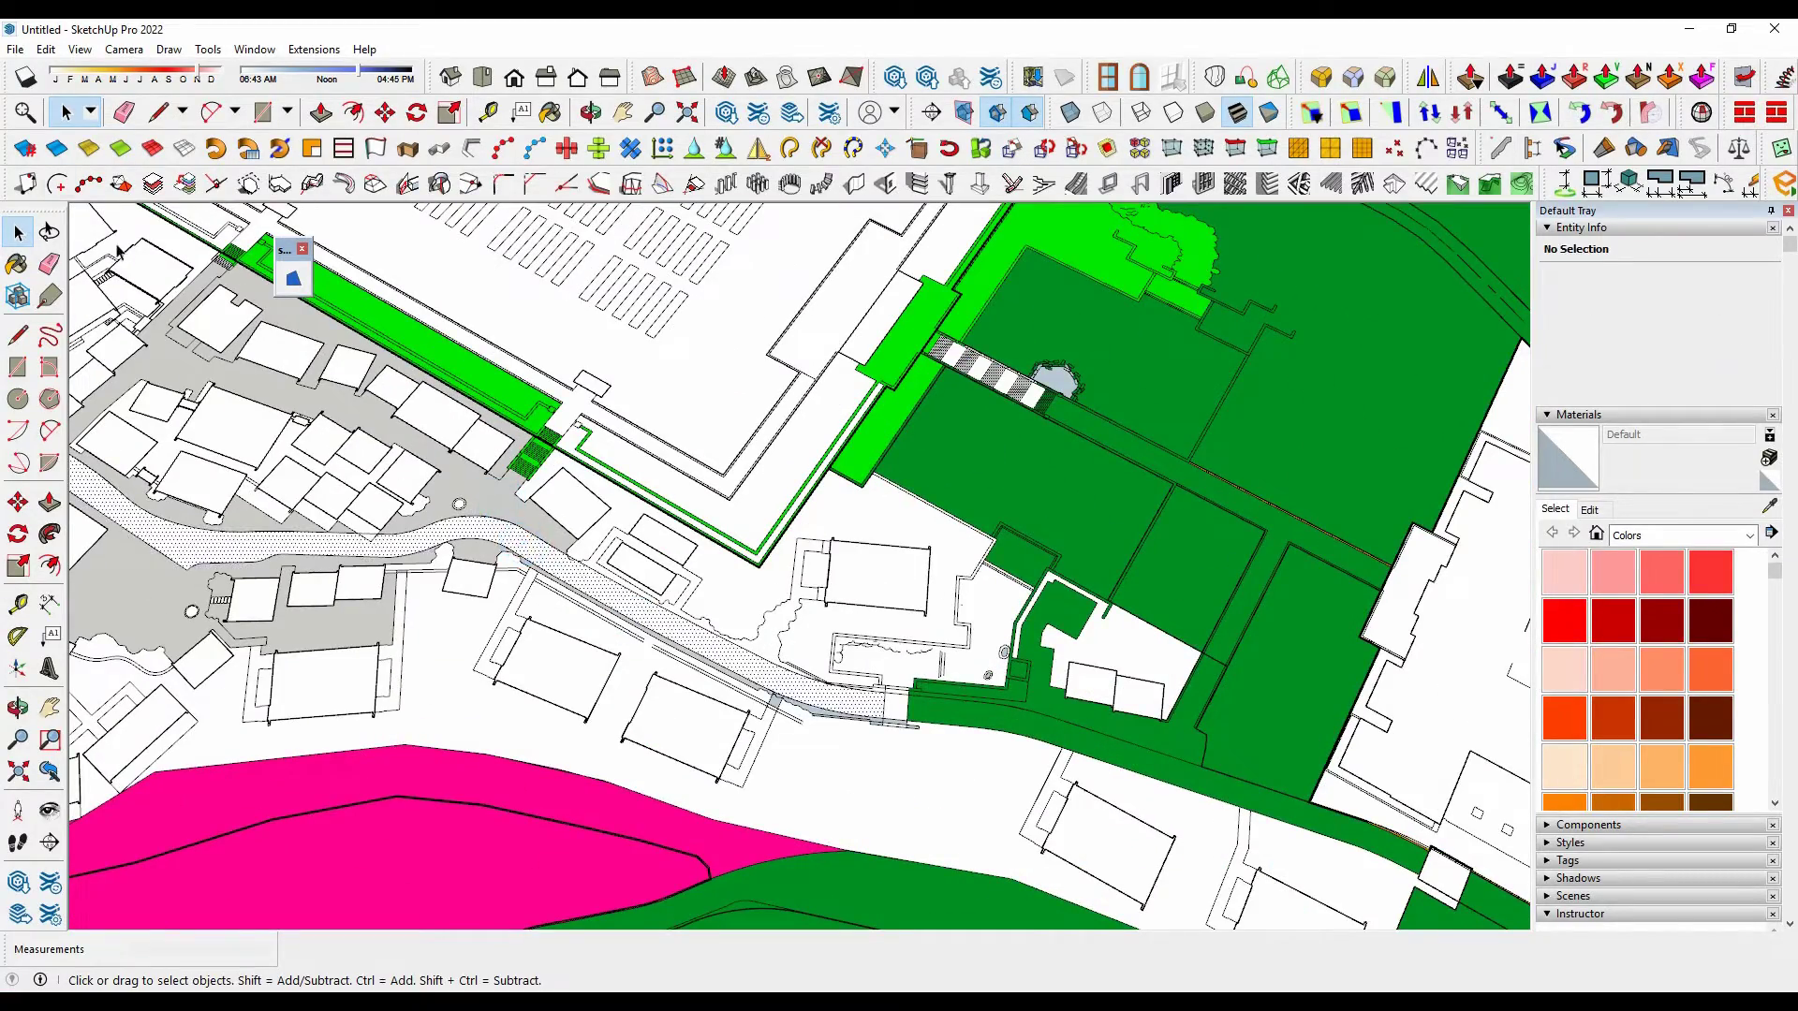
- Import new block.dwg from the Desktop into the model and dismiss the import results
{"action": "left_click", "coordinate": [15, 49]}
{"action": "left_click", "coordinate": [49, 367]}
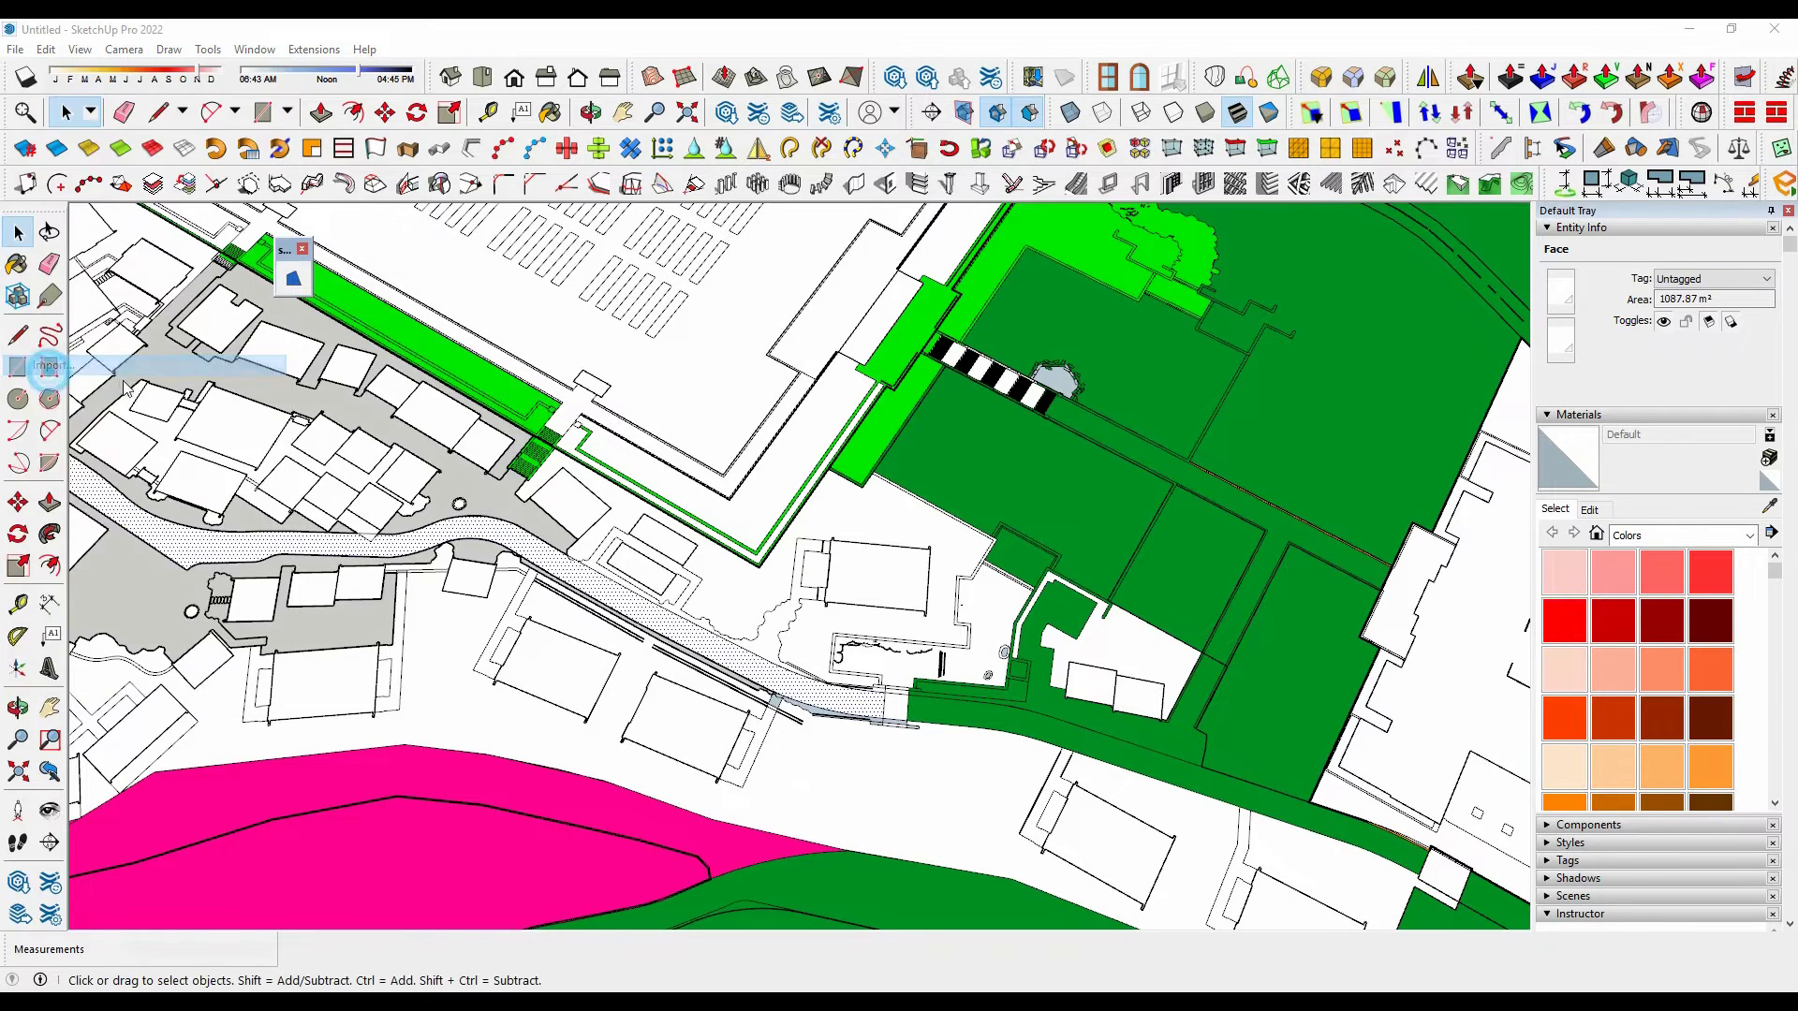
{"action": "left_click", "coordinate": [392, 288]}
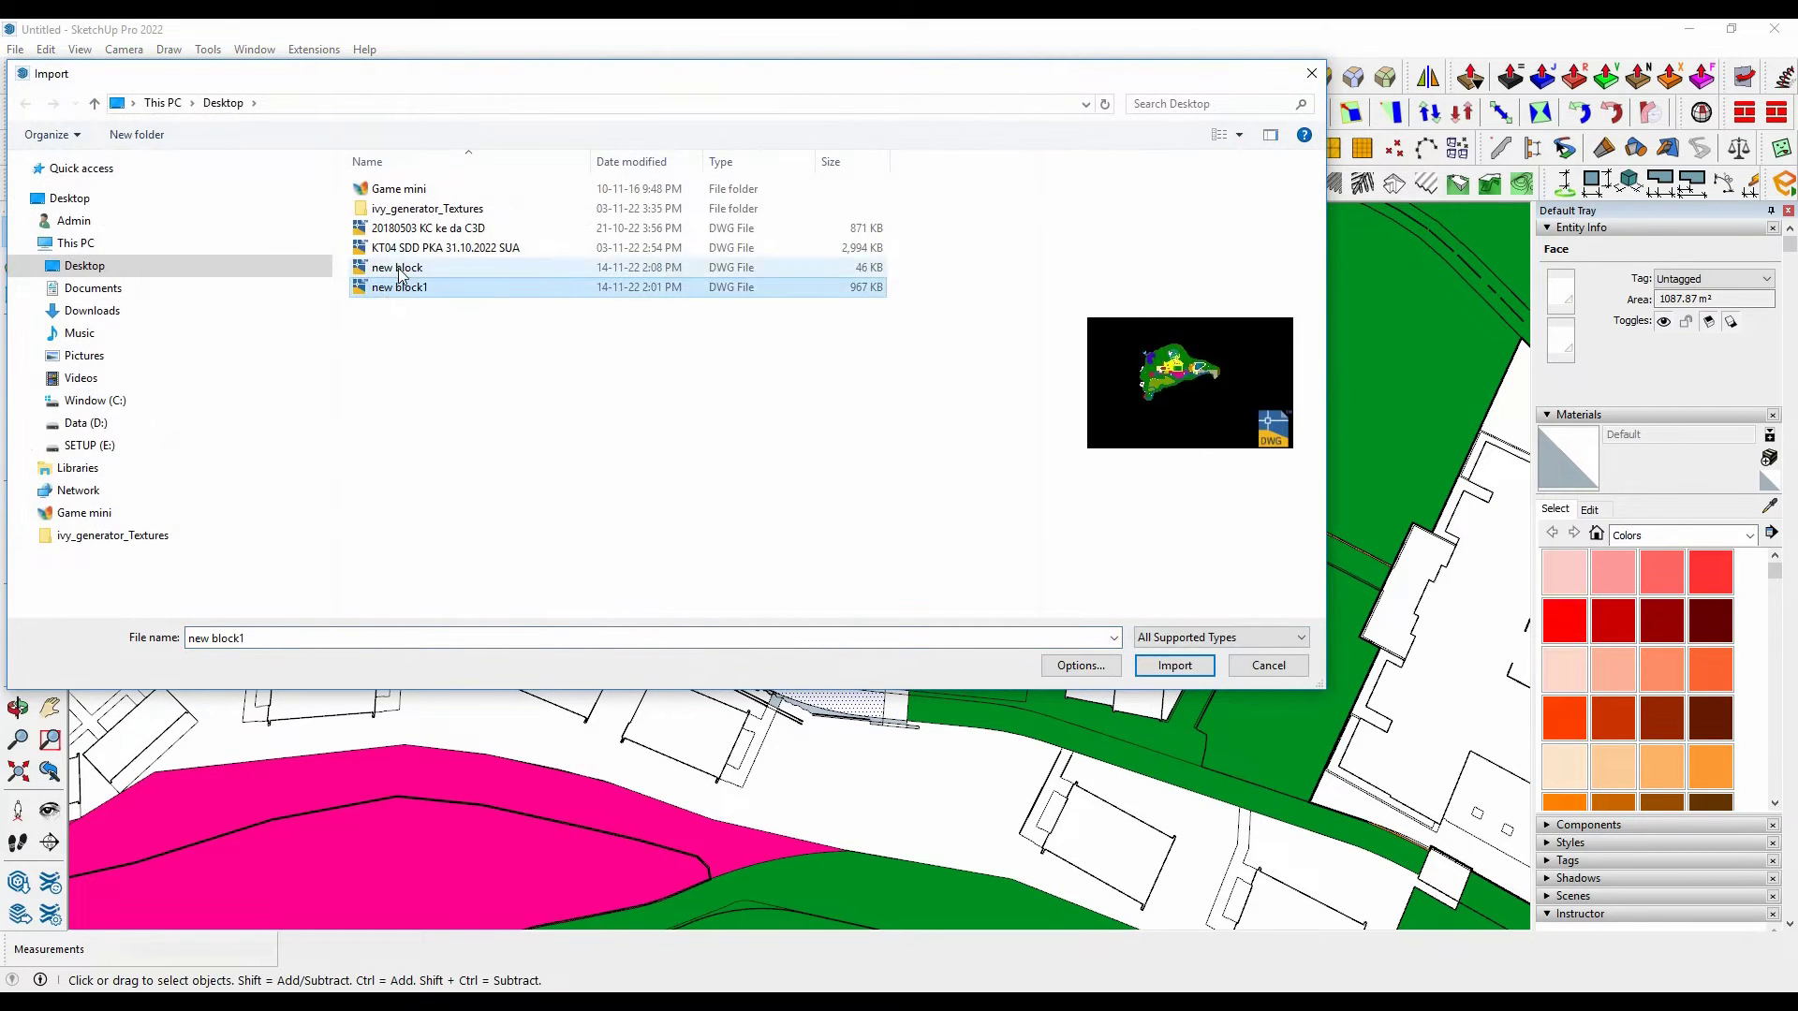
{"action": "left_click", "coordinate": [399, 270]}
{"action": "left_click", "coordinate": [1171, 665]}
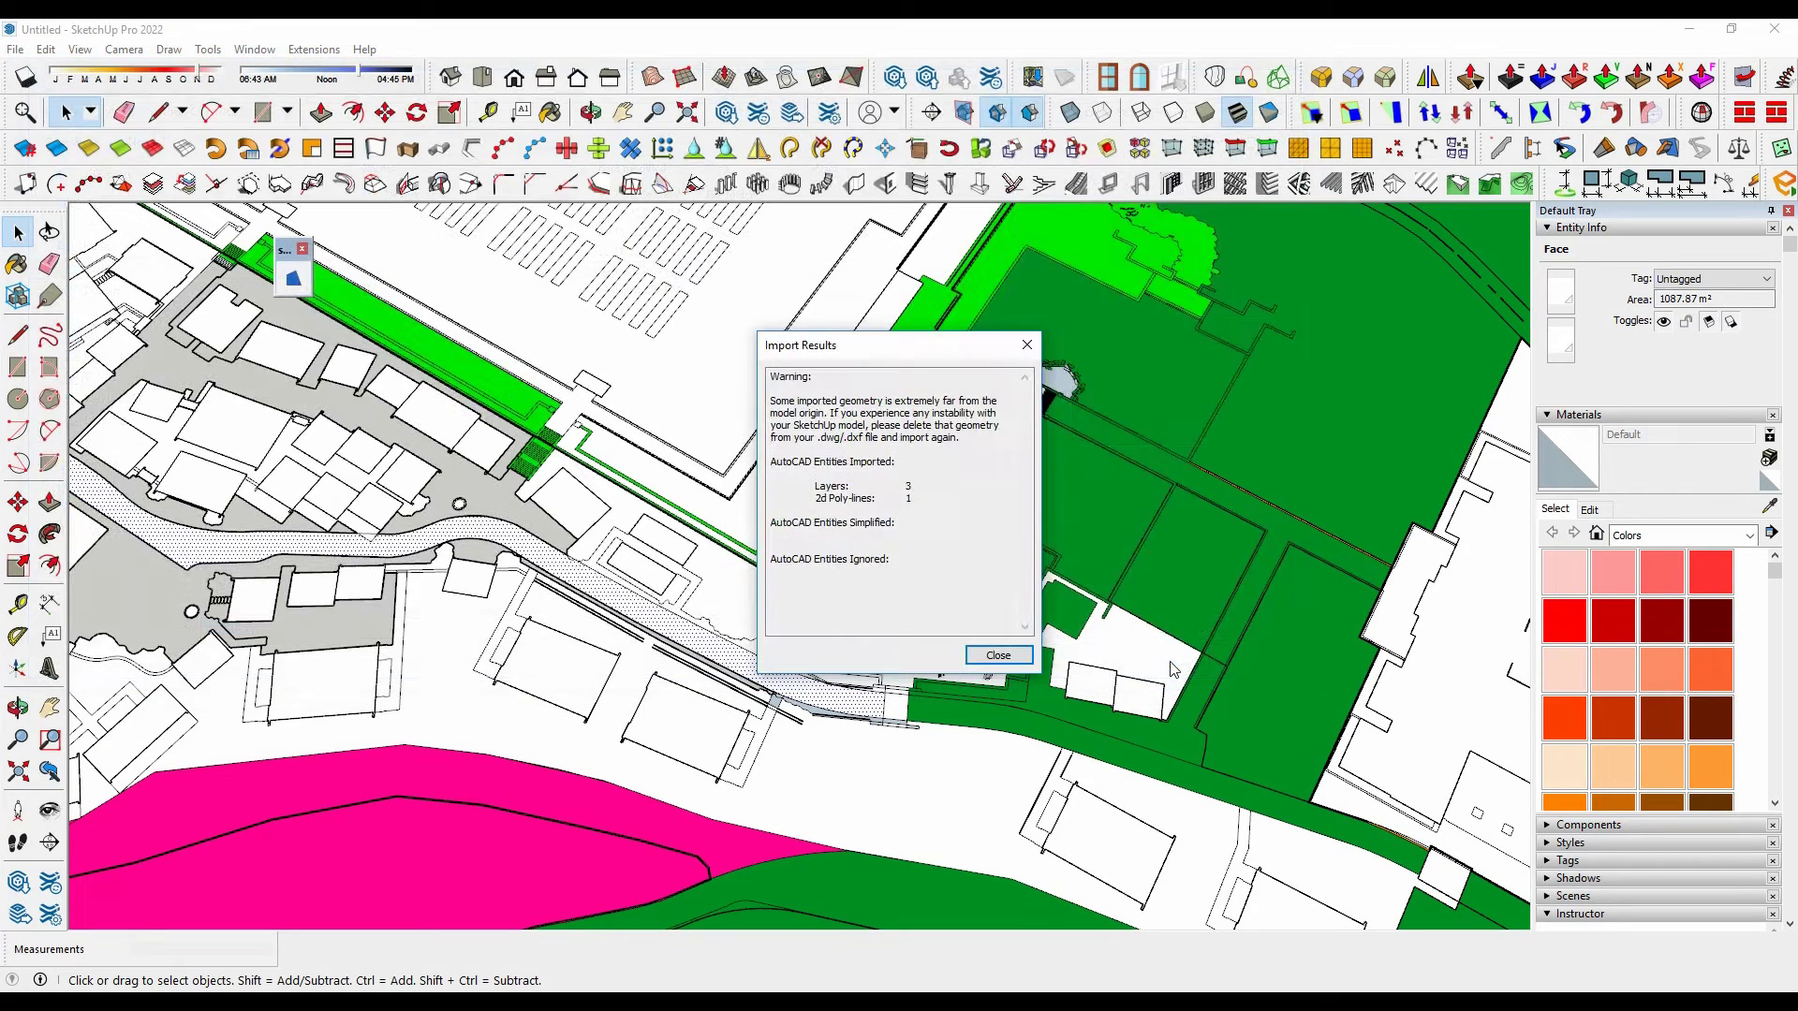
{"action": "left_click", "coordinate": [996, 655]}
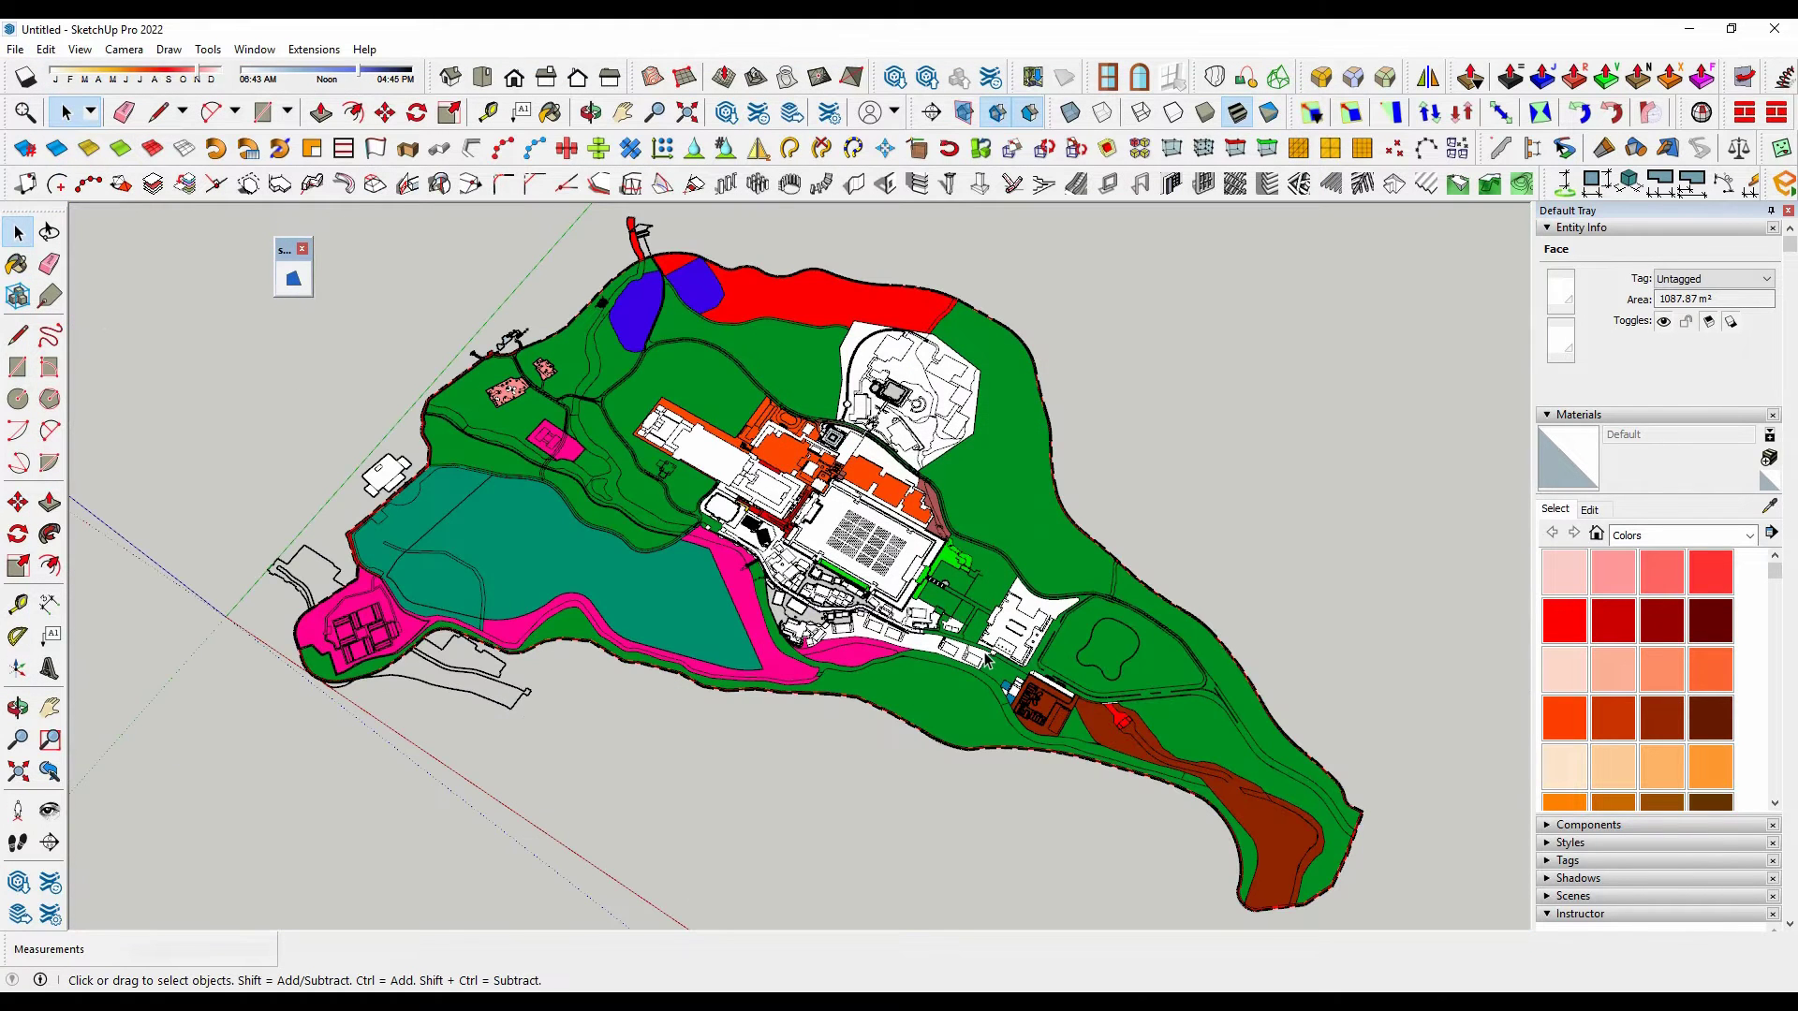
- Move the imported boundary component by its bounding corner onto the service zone, beside the small white square at the road's end
{"action": "left_click", "coordinate": [295, 588]}
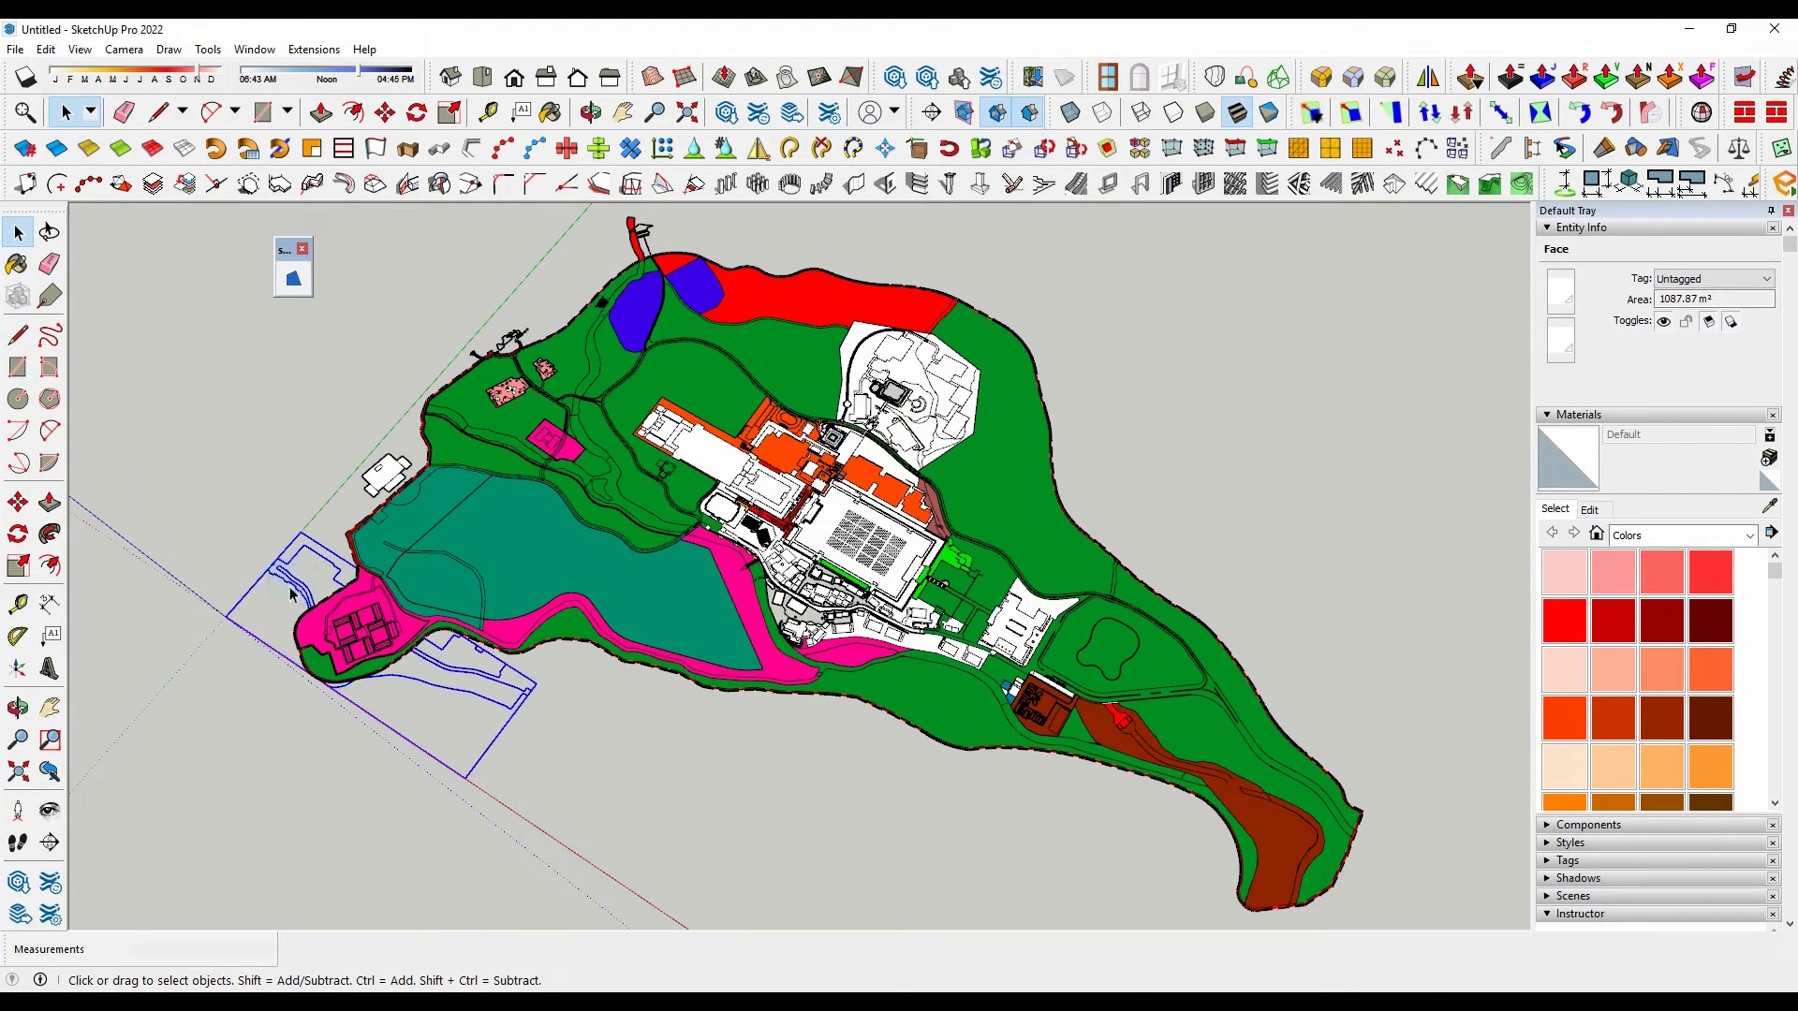
{"action": "scroll", "coordinate": [321, 690], "scroll_direction": "up", "scroll_amount": 5}
{"action": "key", "text": "m"}
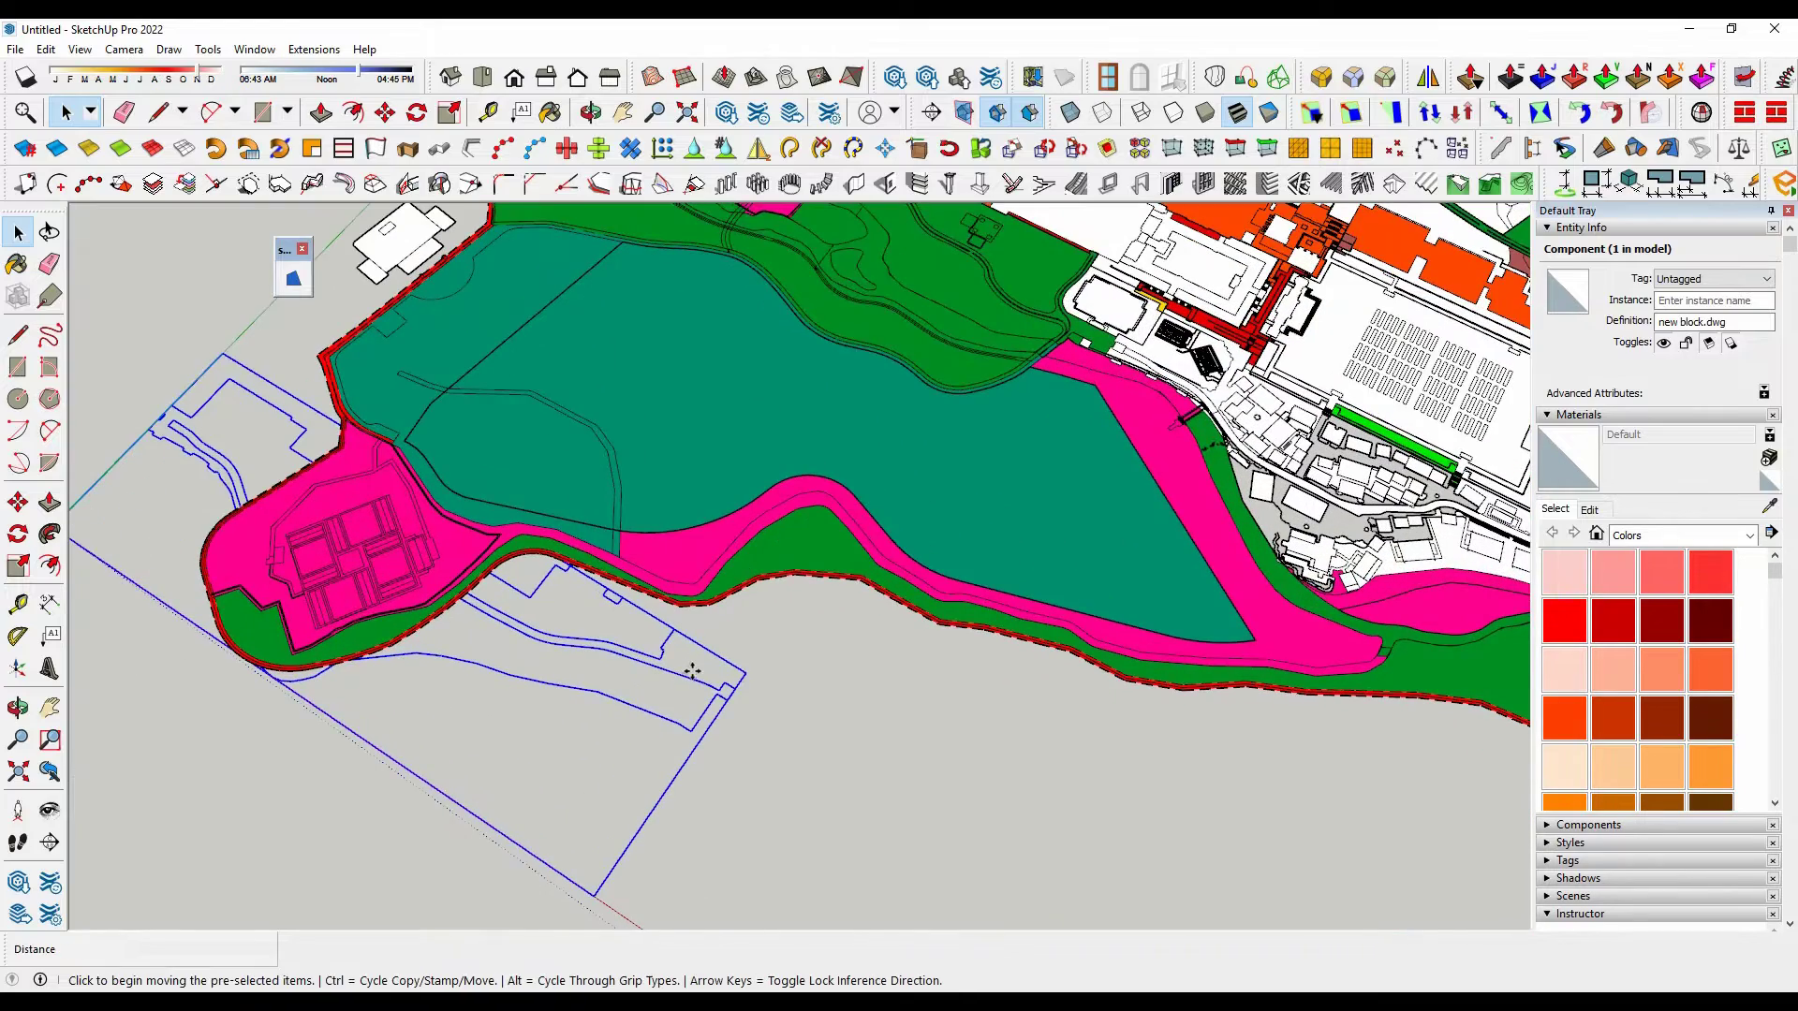
{"action": "left_click", "coordinate": [747, 673]}
{"action": "scroll", "coordinate": [471, 765], "scroll_direction": "down", "scroll_amount": 2}
{"action": "scroll", "coordinate": [1428, 588], "scroll_direction": "up", "scroll_amount": 3}
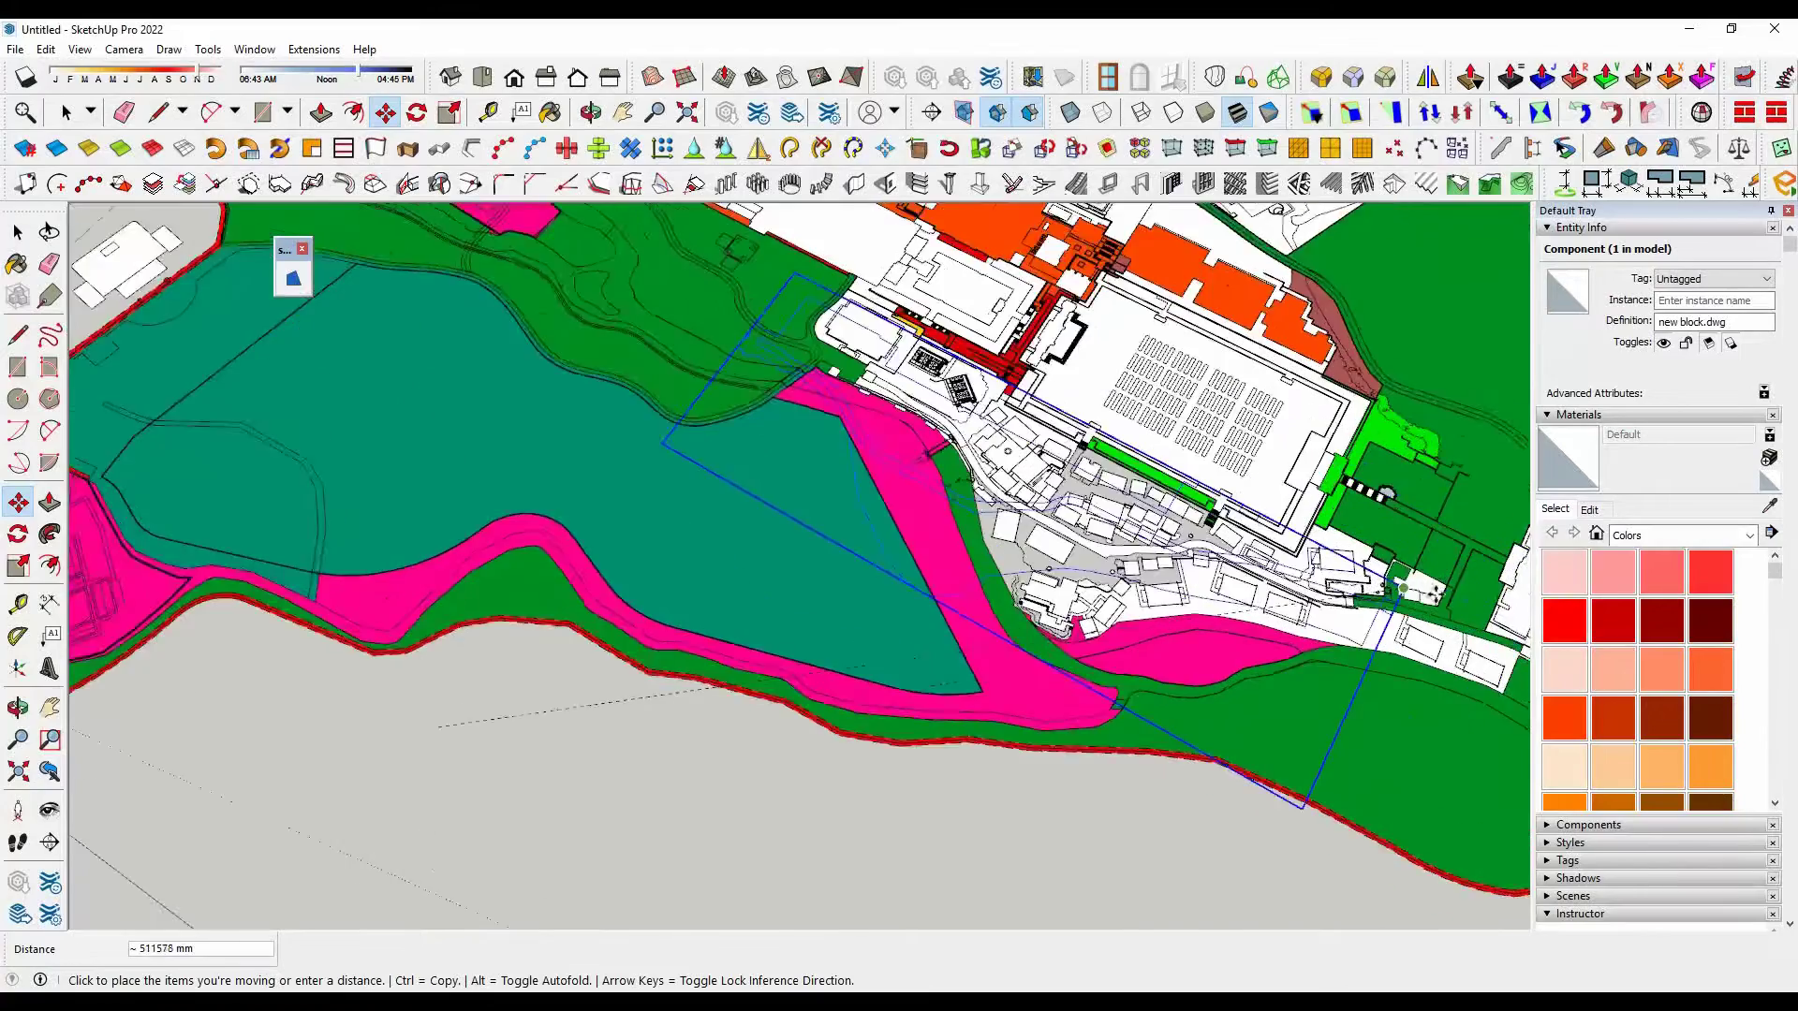
{"action": "scroll", "coordinate": [1402, 588], "scroll_direction": "up", "scroll_amount": 4}
{"action": "scroll", "coordinate": [701, 585], "scroll_direction": "down", "scroll_amount": 4}
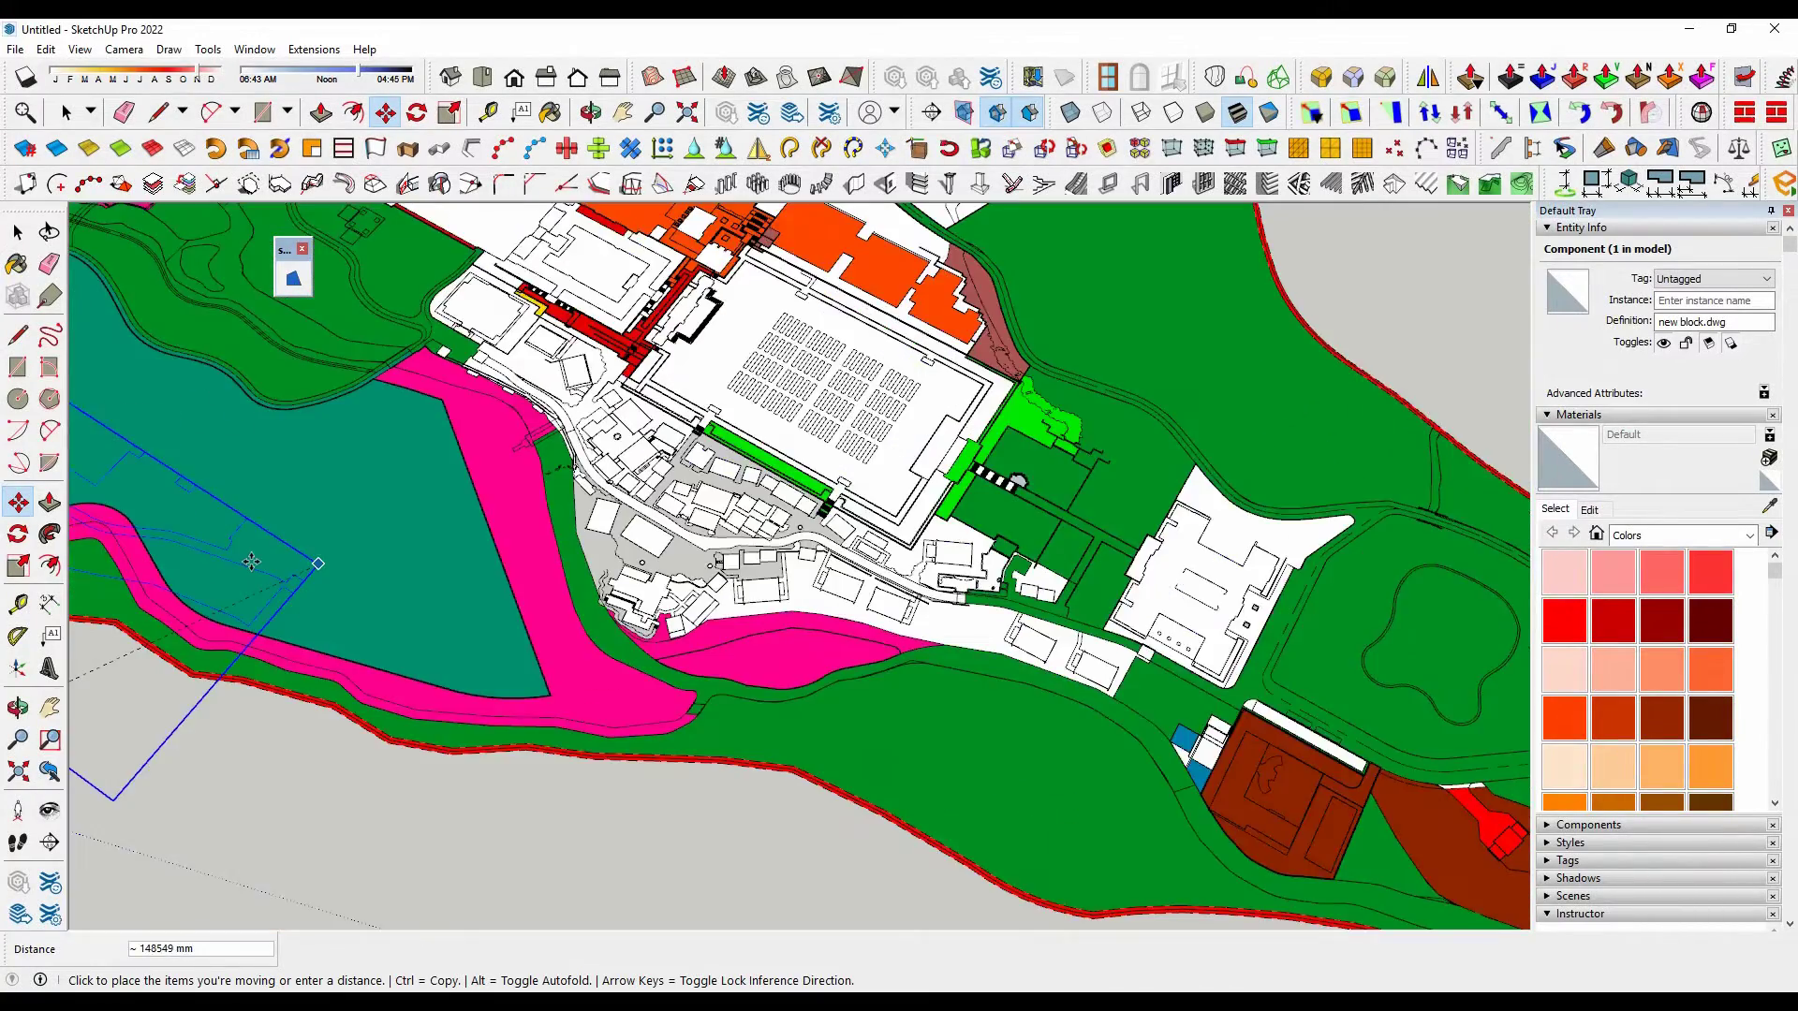
{"action": "scroll", "coordinate": [251, 562], "scroll_direction": "down", "scroll_amount": 2}
{"action": "scroll", "coordinate": [850, 712], "scroll_direction": "up", "scroll_amount": 4}
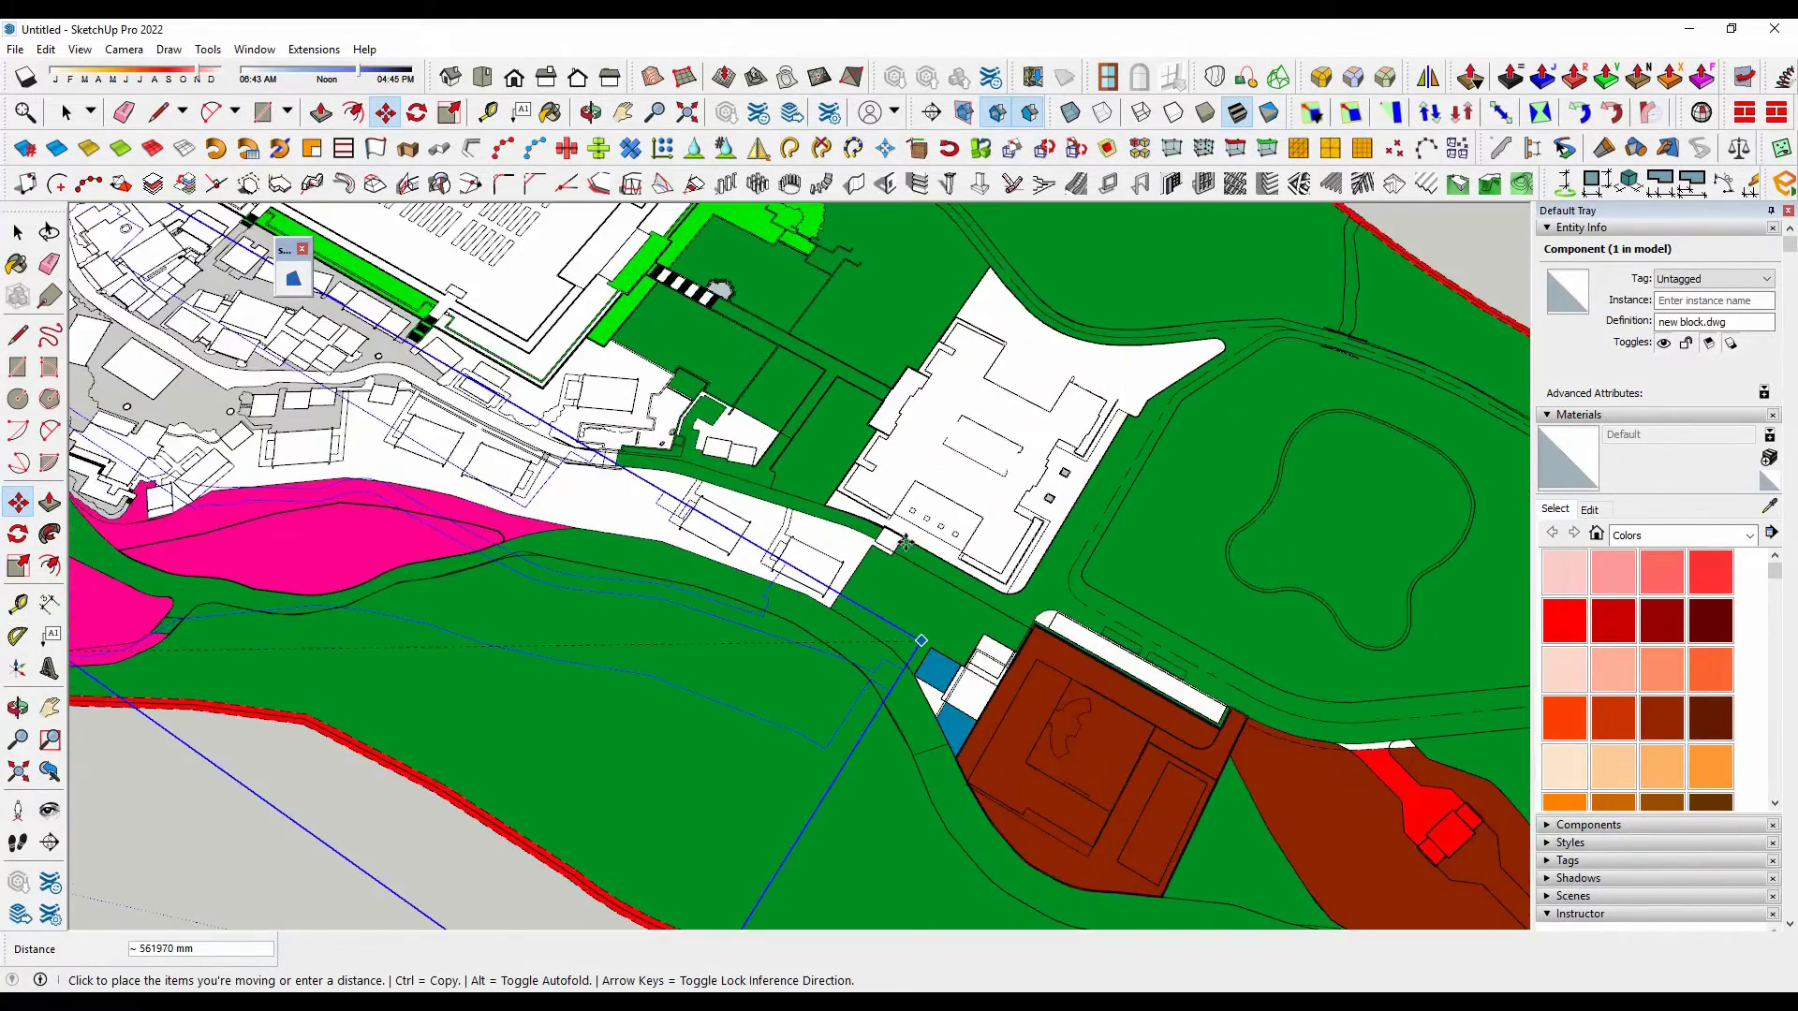
{"action": "scroll", "coordinate": [905, 544], "scroll_direction": "up", "scroll_amount": 4}
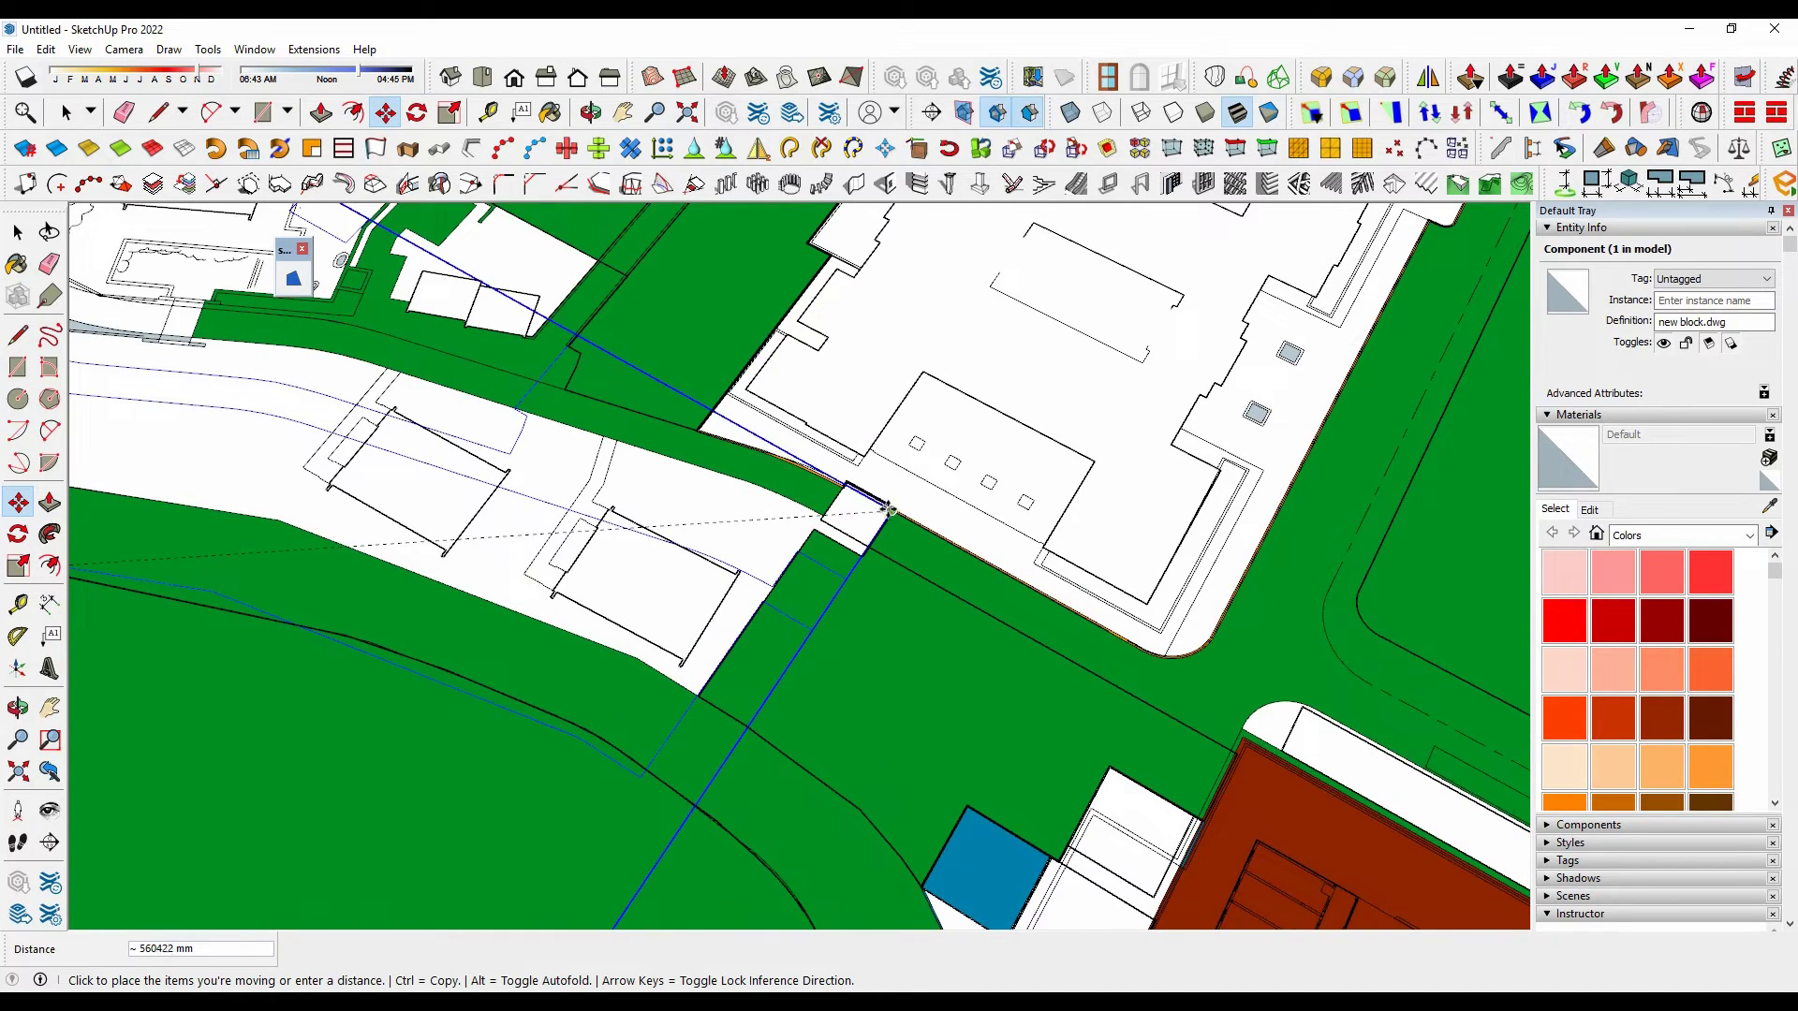
{"action": "left_click", "coordinate": [1004, 438]}
- Realign the imported boundary by snapping its end-square corner to the matching corner of the small white square
{"action": "scroll", "coordinate": [902, 533], "scroll_direction": "up", "scroll_amount": 4}
{"action": "scroll", "coordinate": [957, 555], "scroll_direction": "down", "scroll_amount": 4}
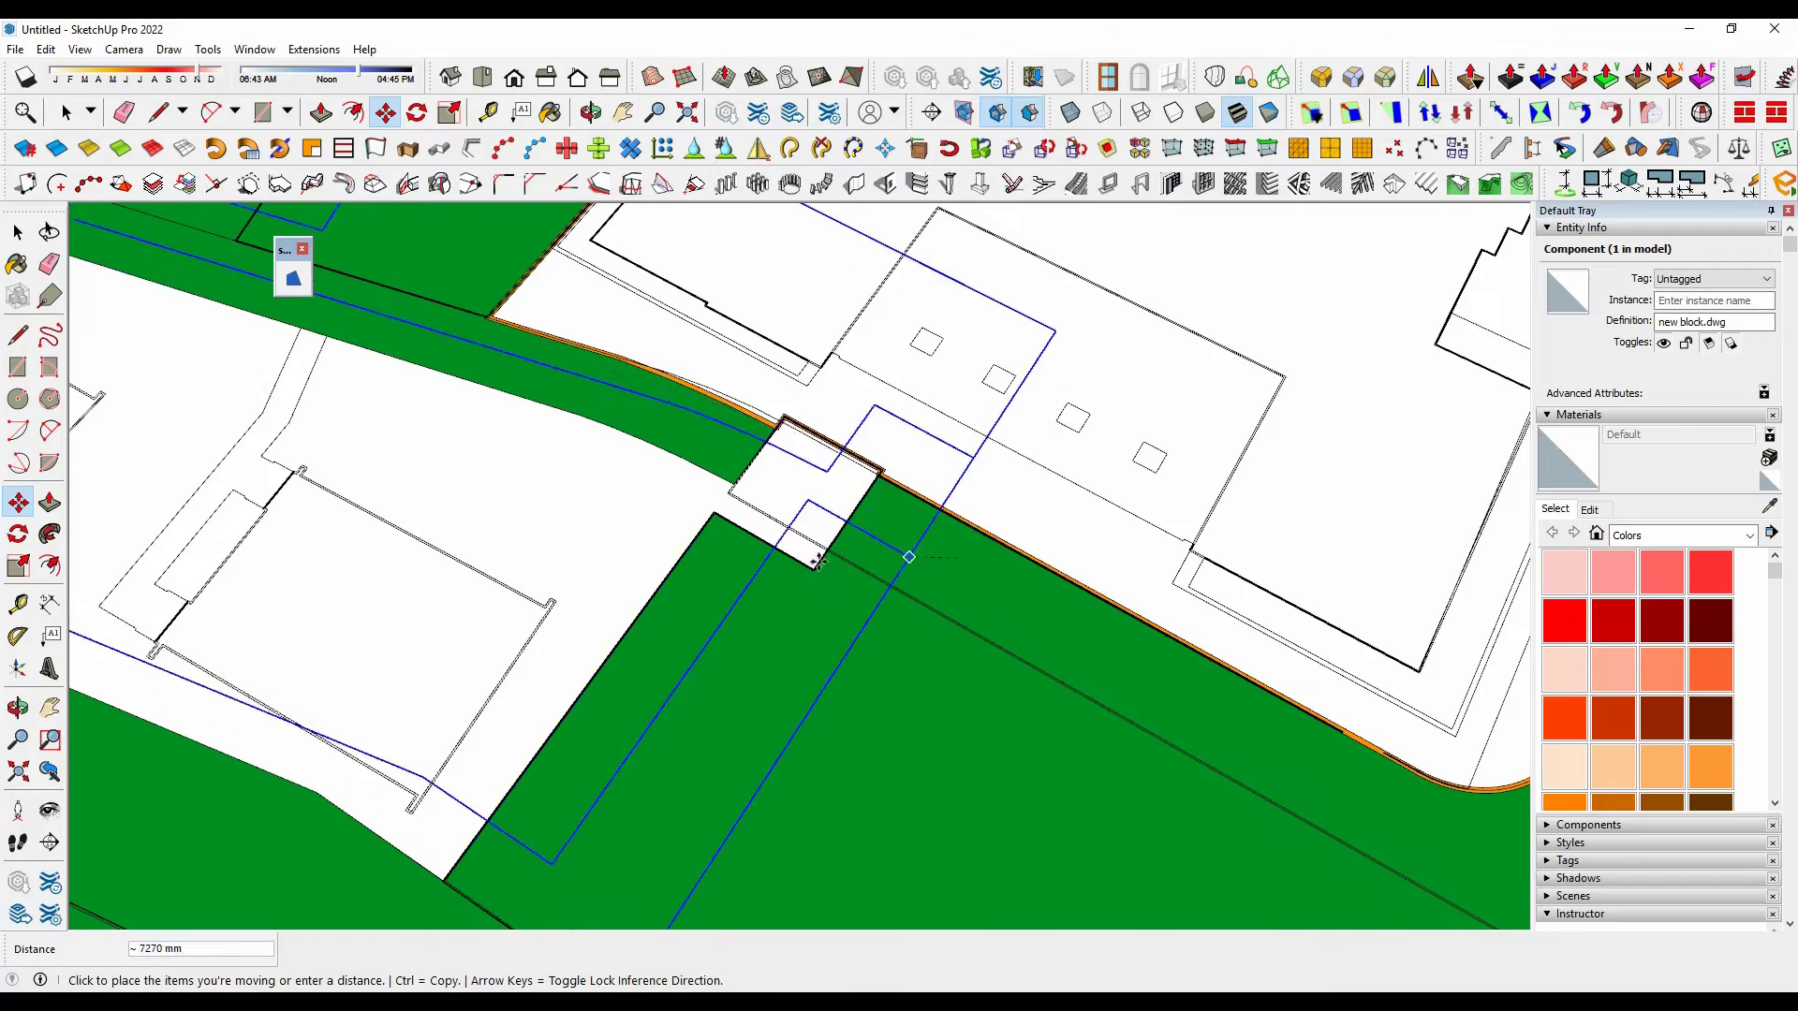
{"action": "scroll", "coordinate": [1071, 560], "scroll_direction": "down", "scroll_amount": 6}
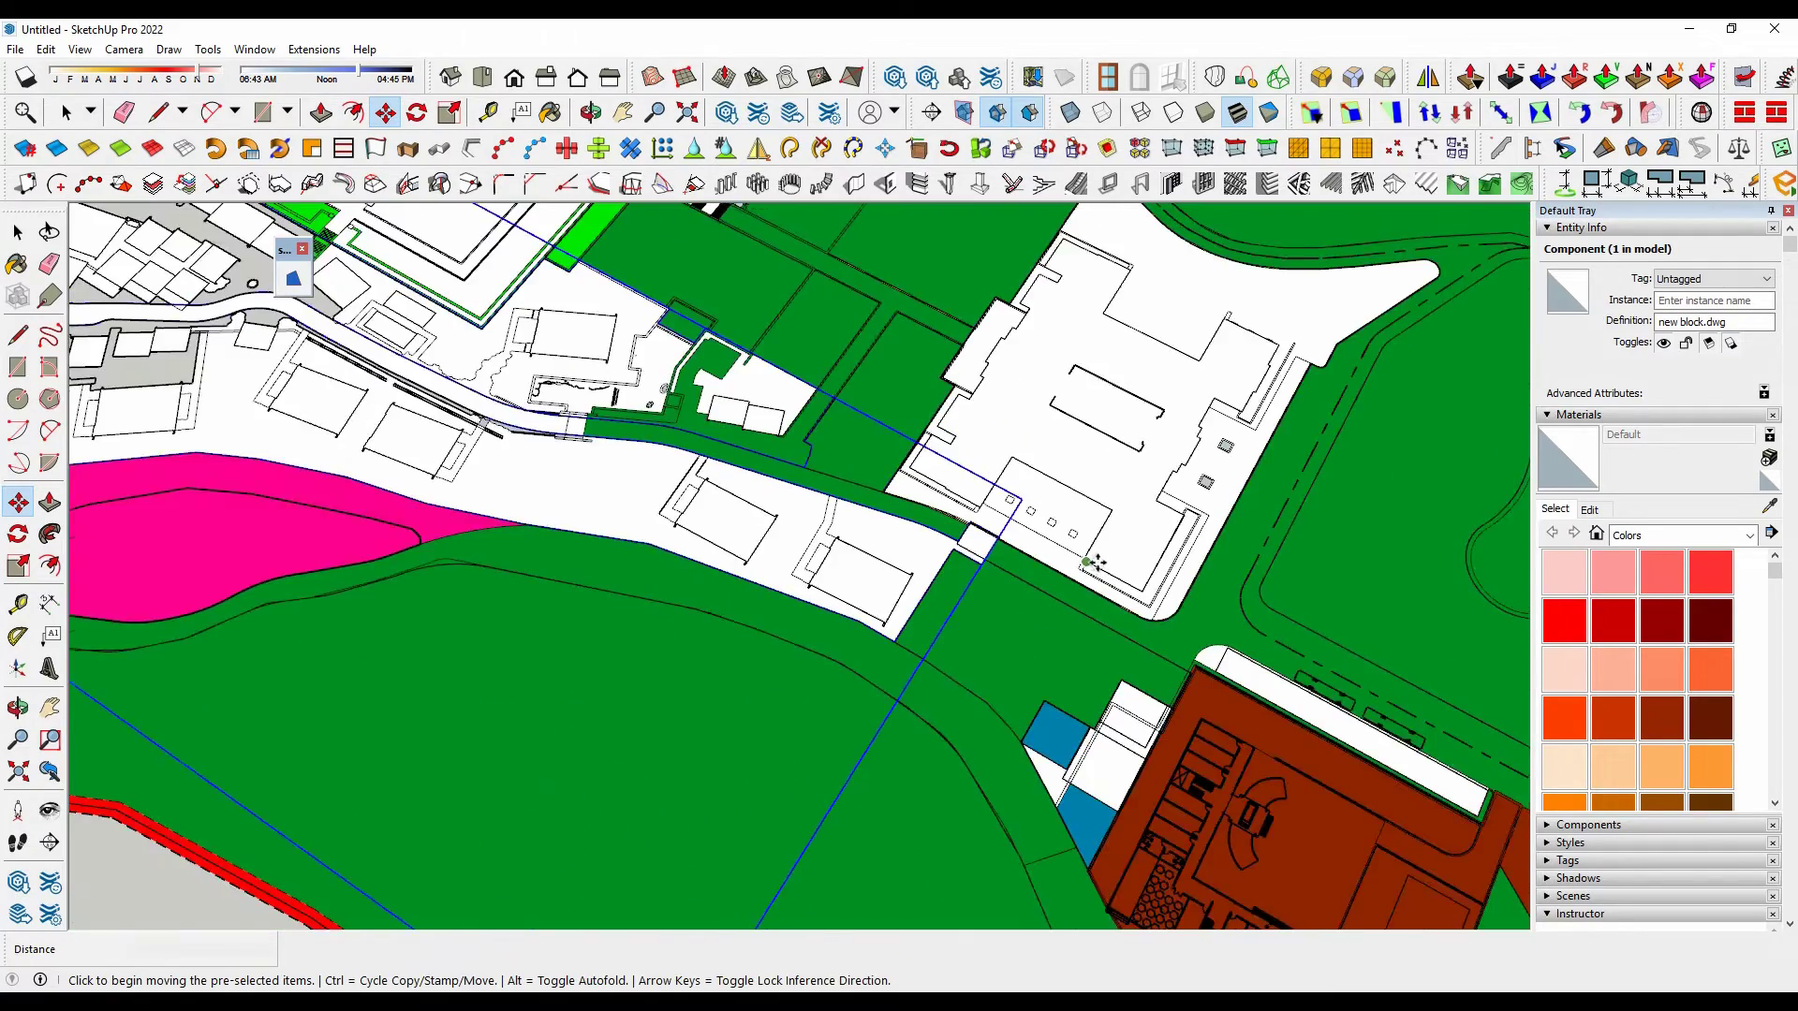
{"action": "key", "text": "space"}
- Check the overlaid boundary's fit around the building cluster and select all connected site plan geometry
{"action": "scroll", "coordinate": [872, 559], "scroll_direction": "up", "scroll_amount": 6}
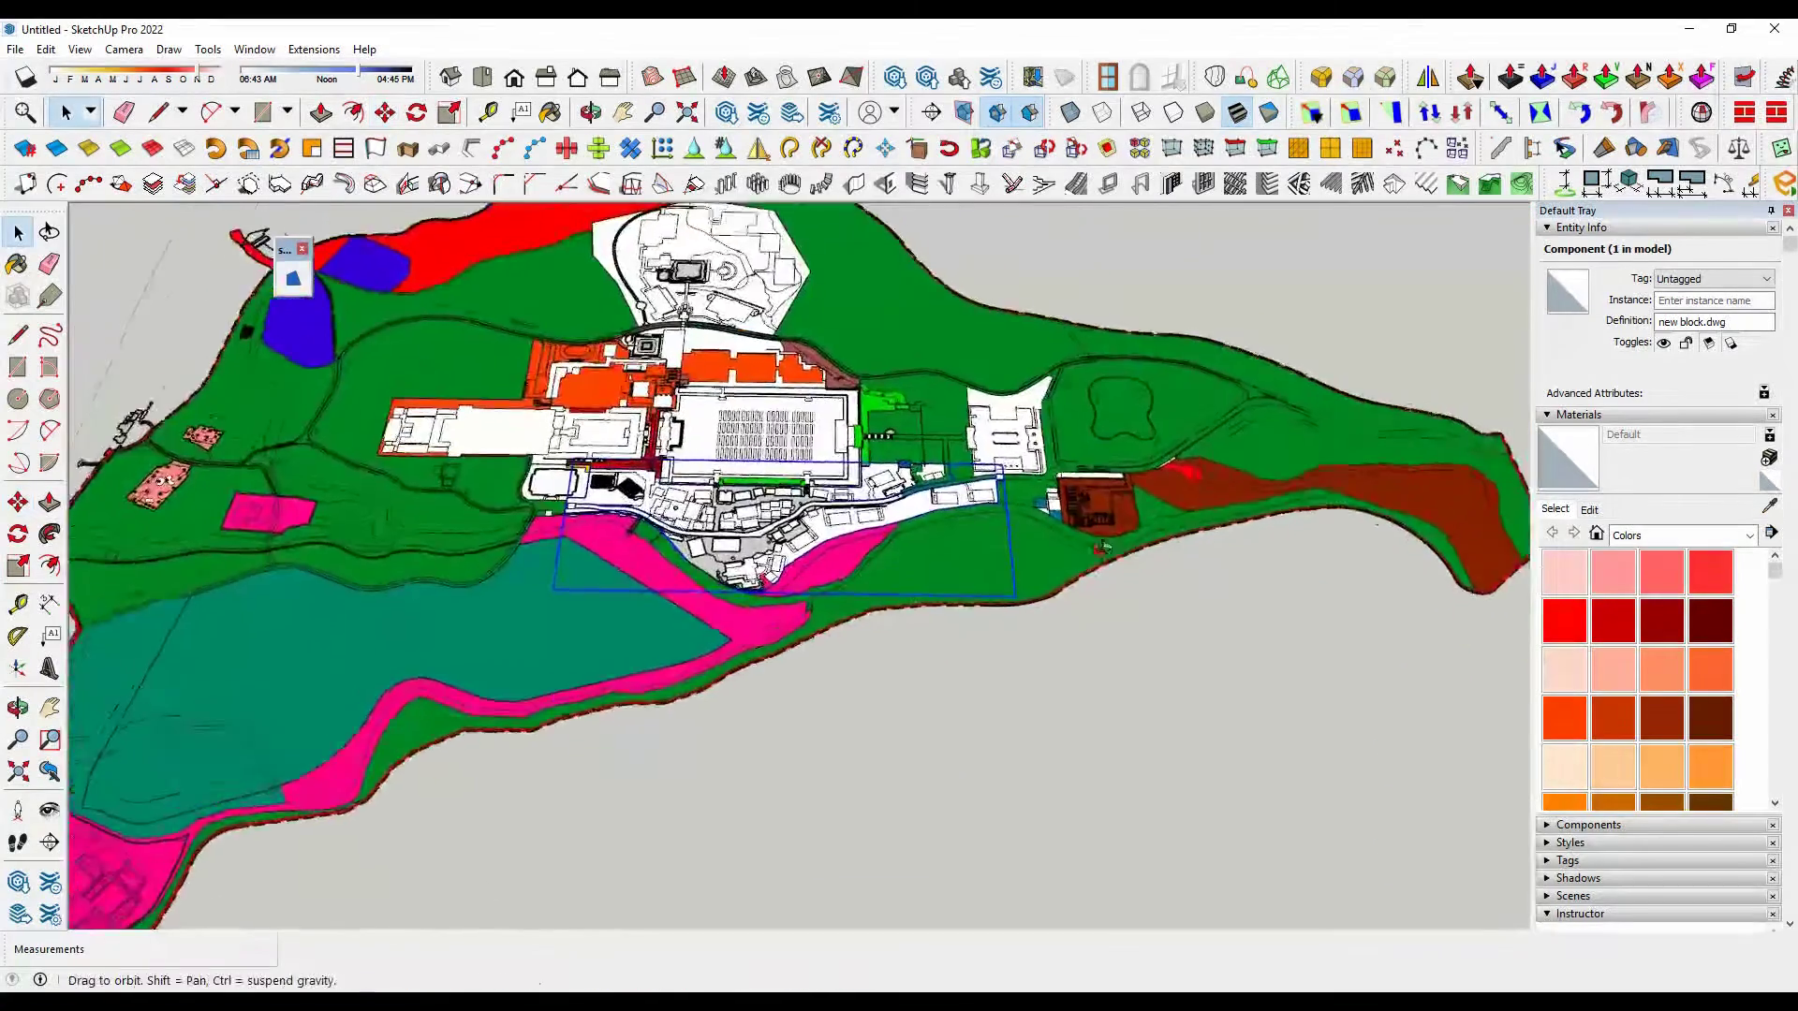
{"action": "scroll", "coordinate": [949, 485], "scroll_direction": "down", "scroll_amount": 4}
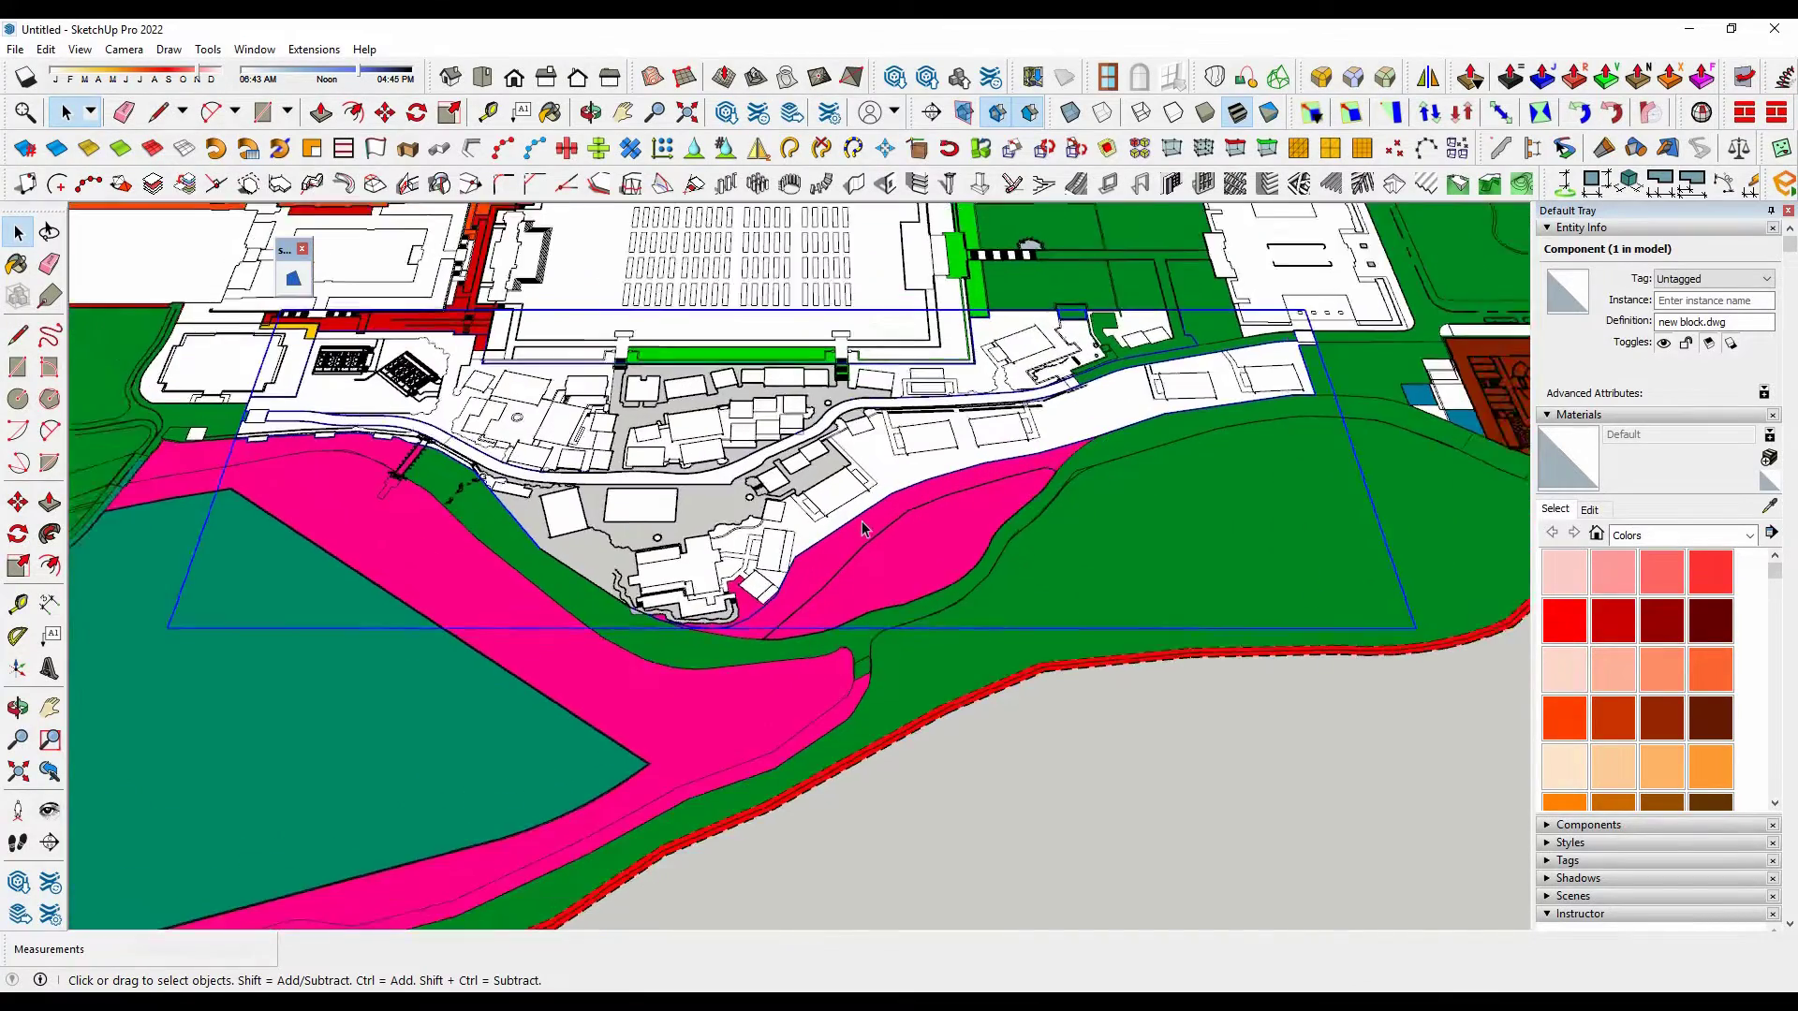
{"action": "scroll", "coordinate": [1065, 468], "scroll_direction": "up", "scroll_amount": 3}
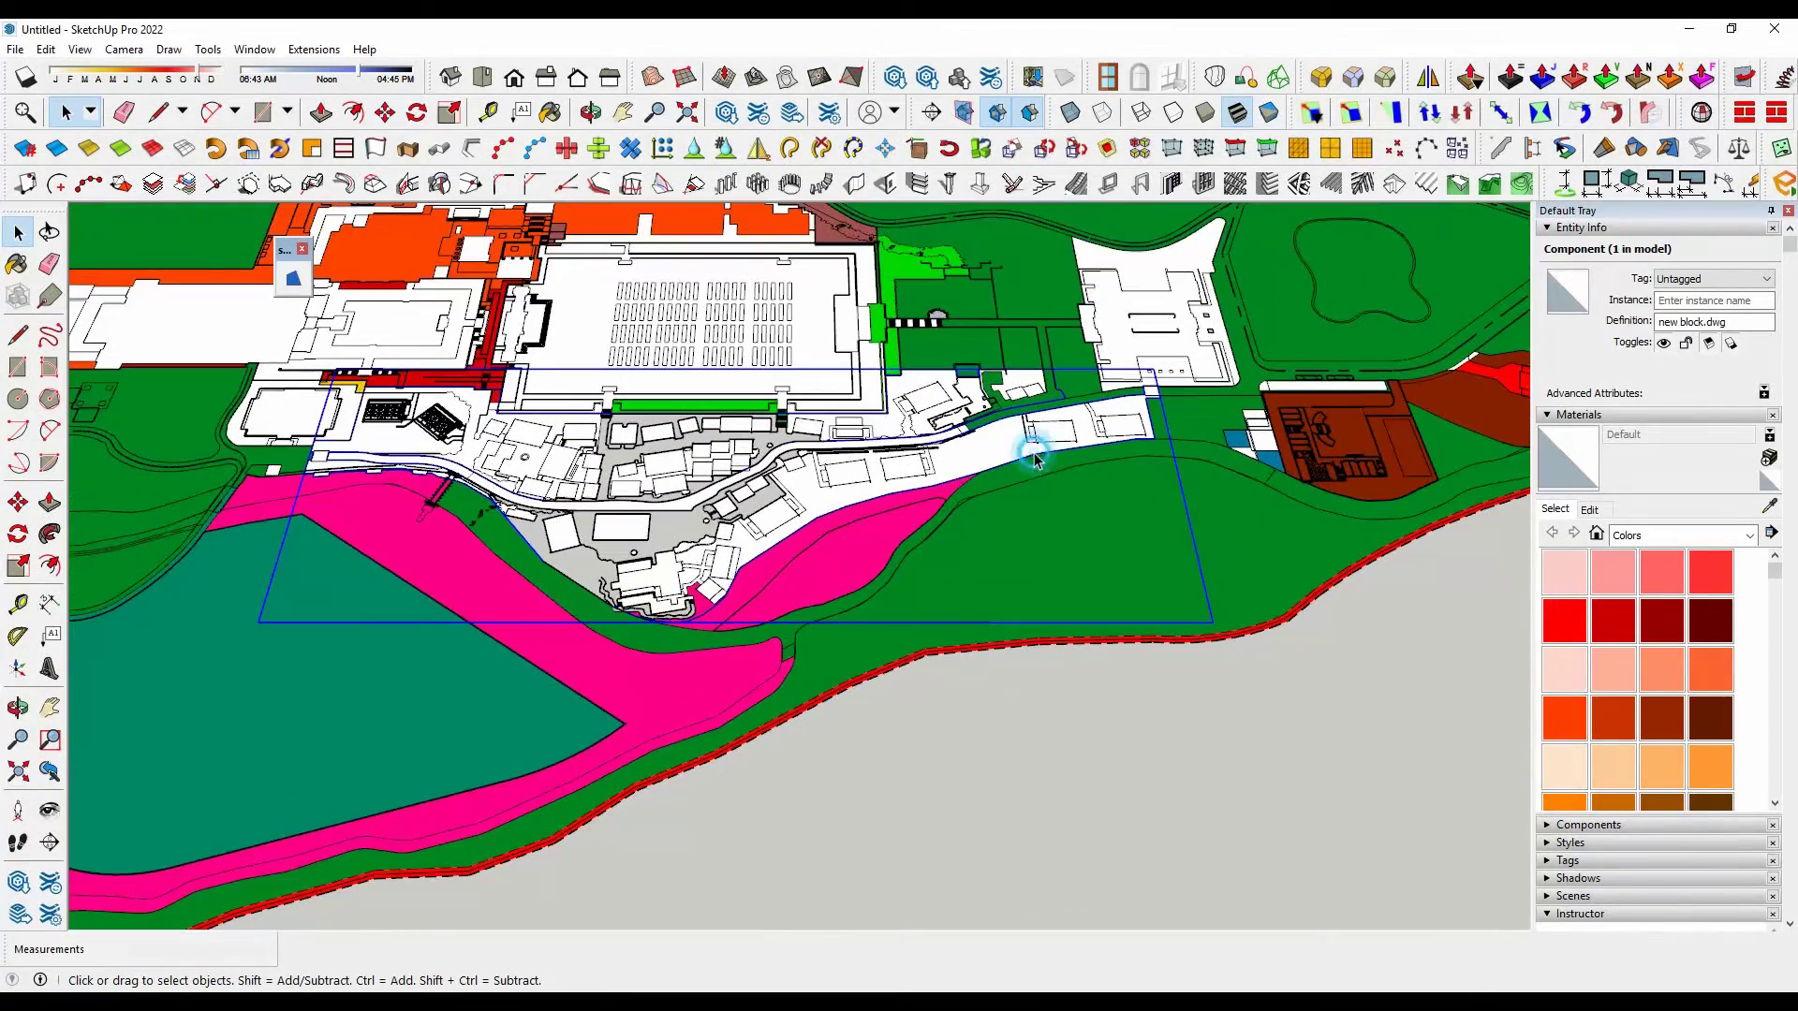
{"action": "left_click", "coordinate": [1035, 456]}
{"action": "key", "text": "ctrl+a"}
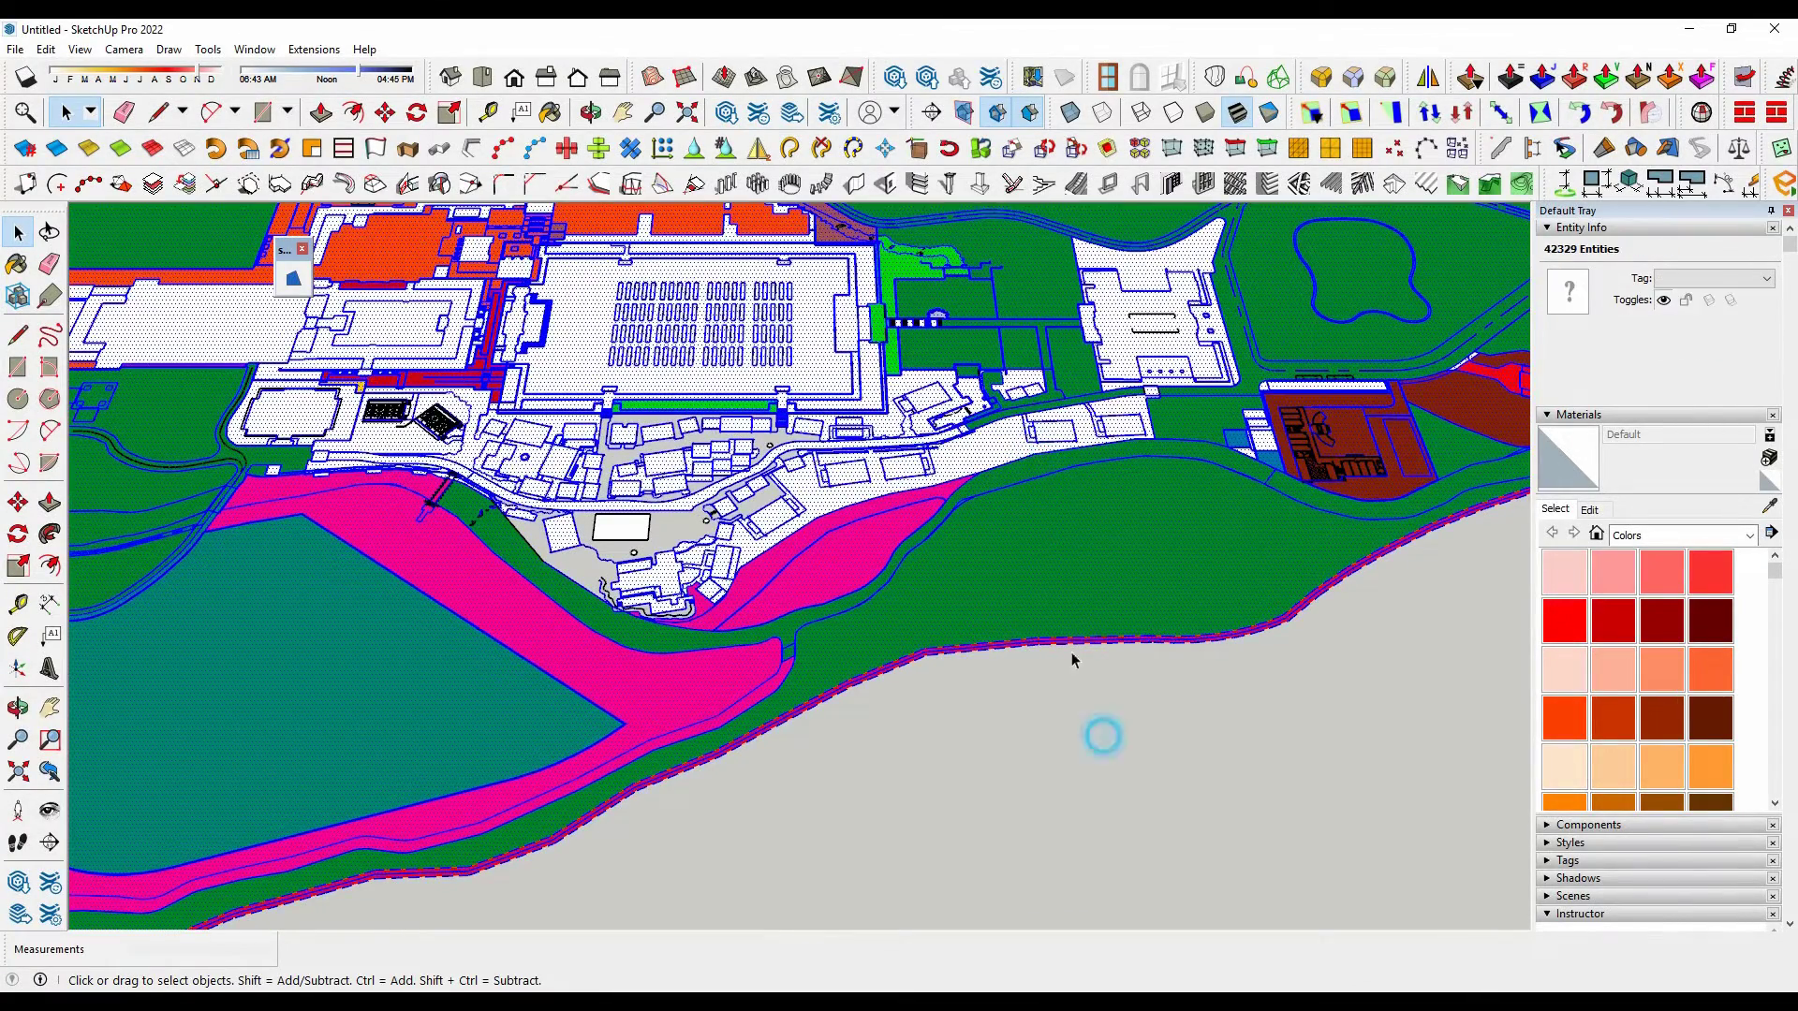
- Clear the selection and individually select the white building strip face and the large green face beside it
{"action": "left_click", "coordinate": [1089, 708]}
{"action": "left_click", "coordinate": [1103, 404]}
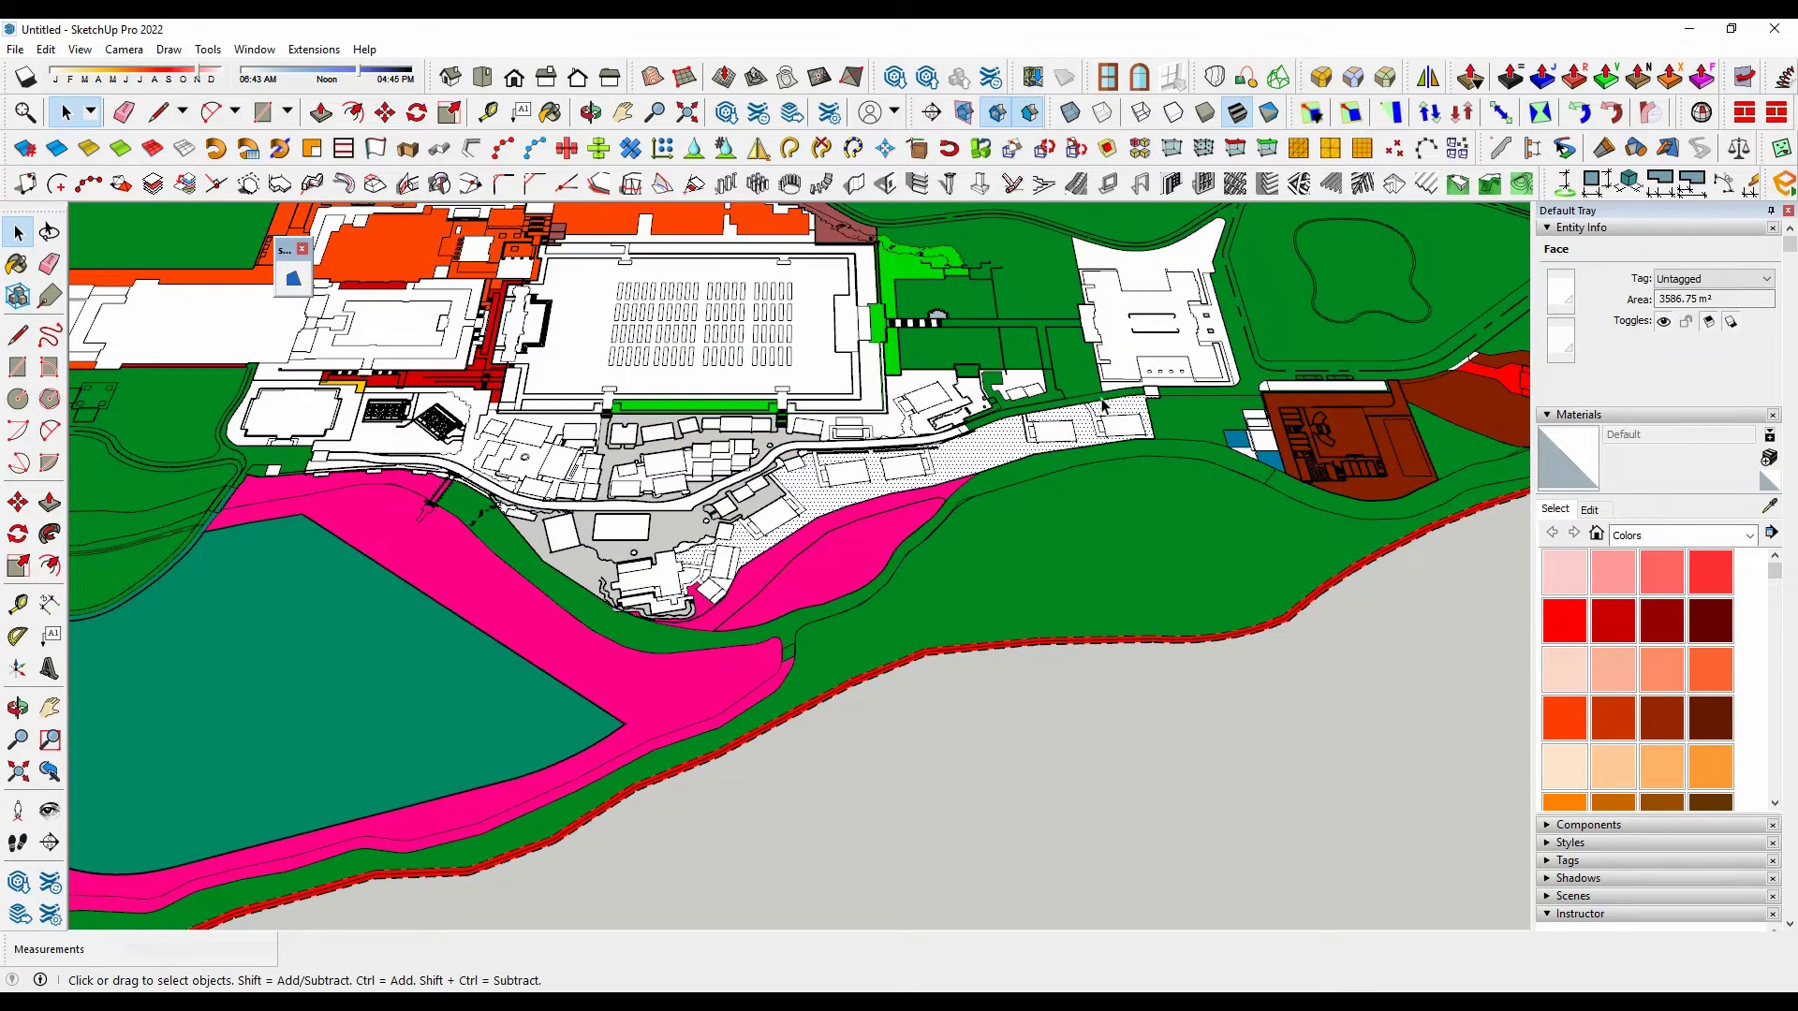
{"action": "left_click", "coordinate": [1120, 803]}
{"action": "left_click", "coordinate": [1076, 541]}
{"action": "scroll", "coordinate": [1105, 543], "scroll_direction": "up", "scroll_amount": 2}
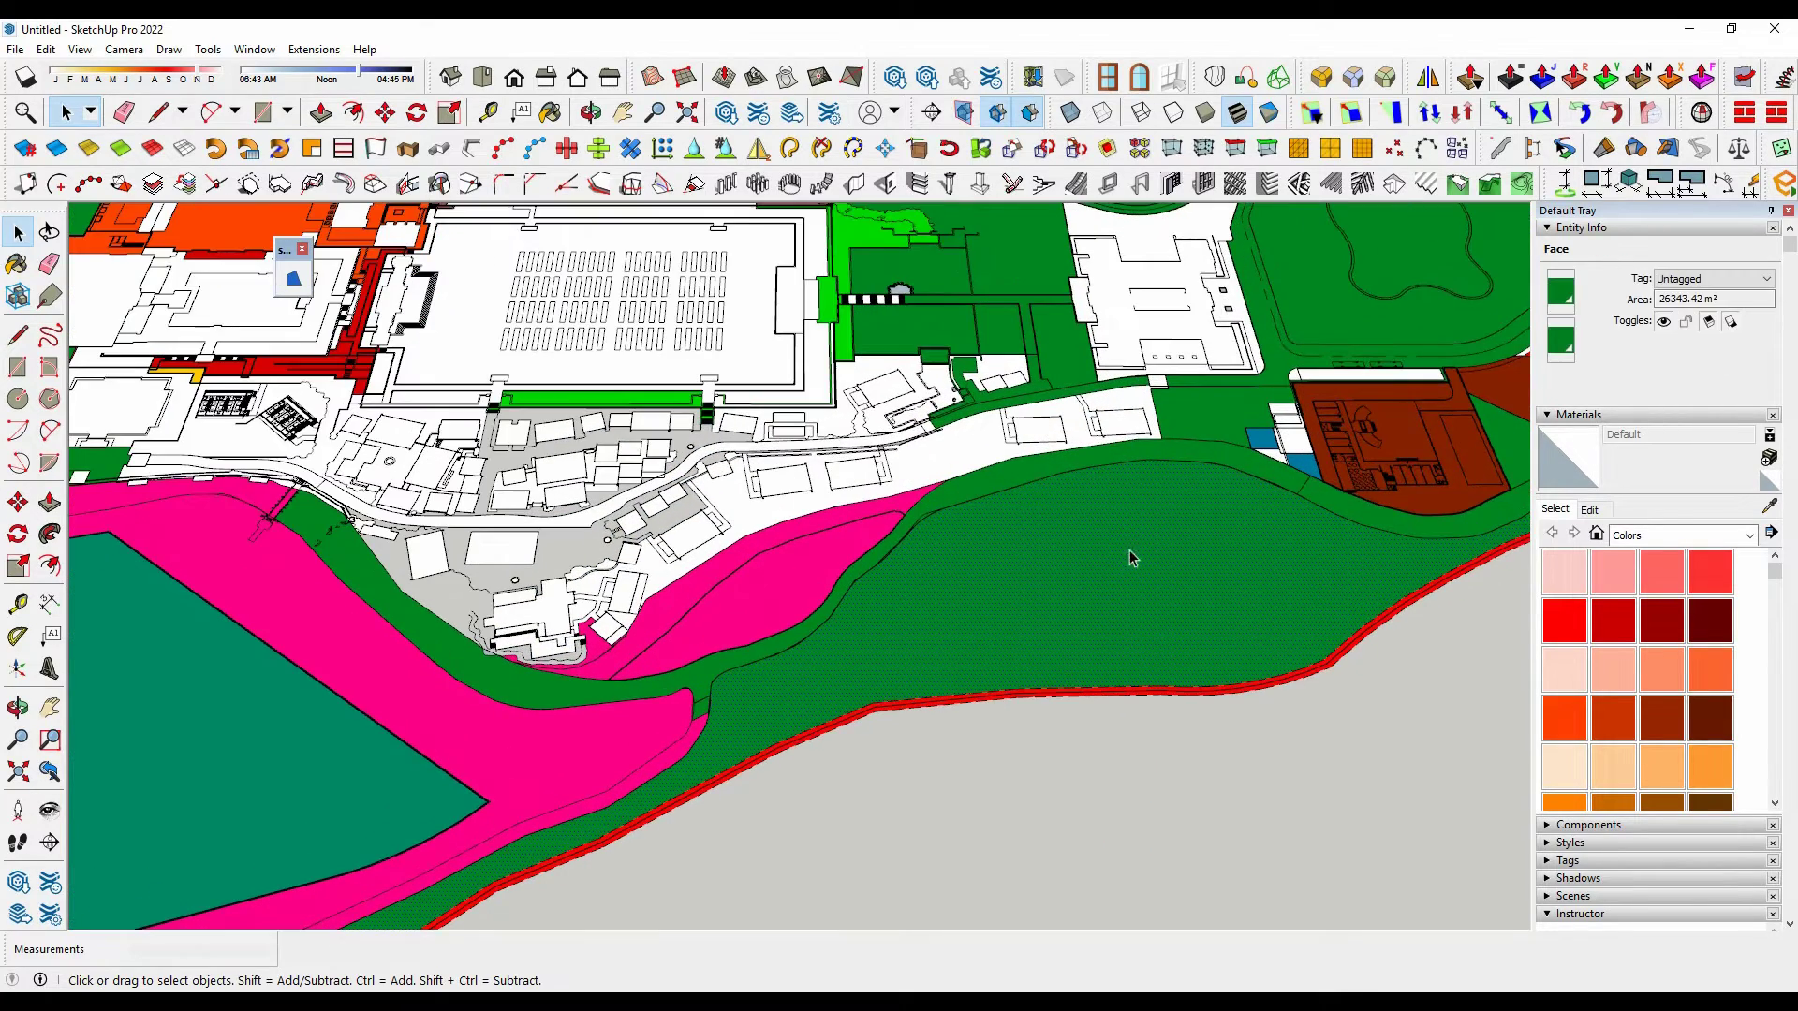
- Select the entire site plan and the imported boundary while comparing their edges closely along the curved road
{"action": "left_click", "coordinate": [1130, 562]}
{"action": "scroll", "coordinate": [1179, 424], "scroll_direction": "up", "scroll_amount": 2}
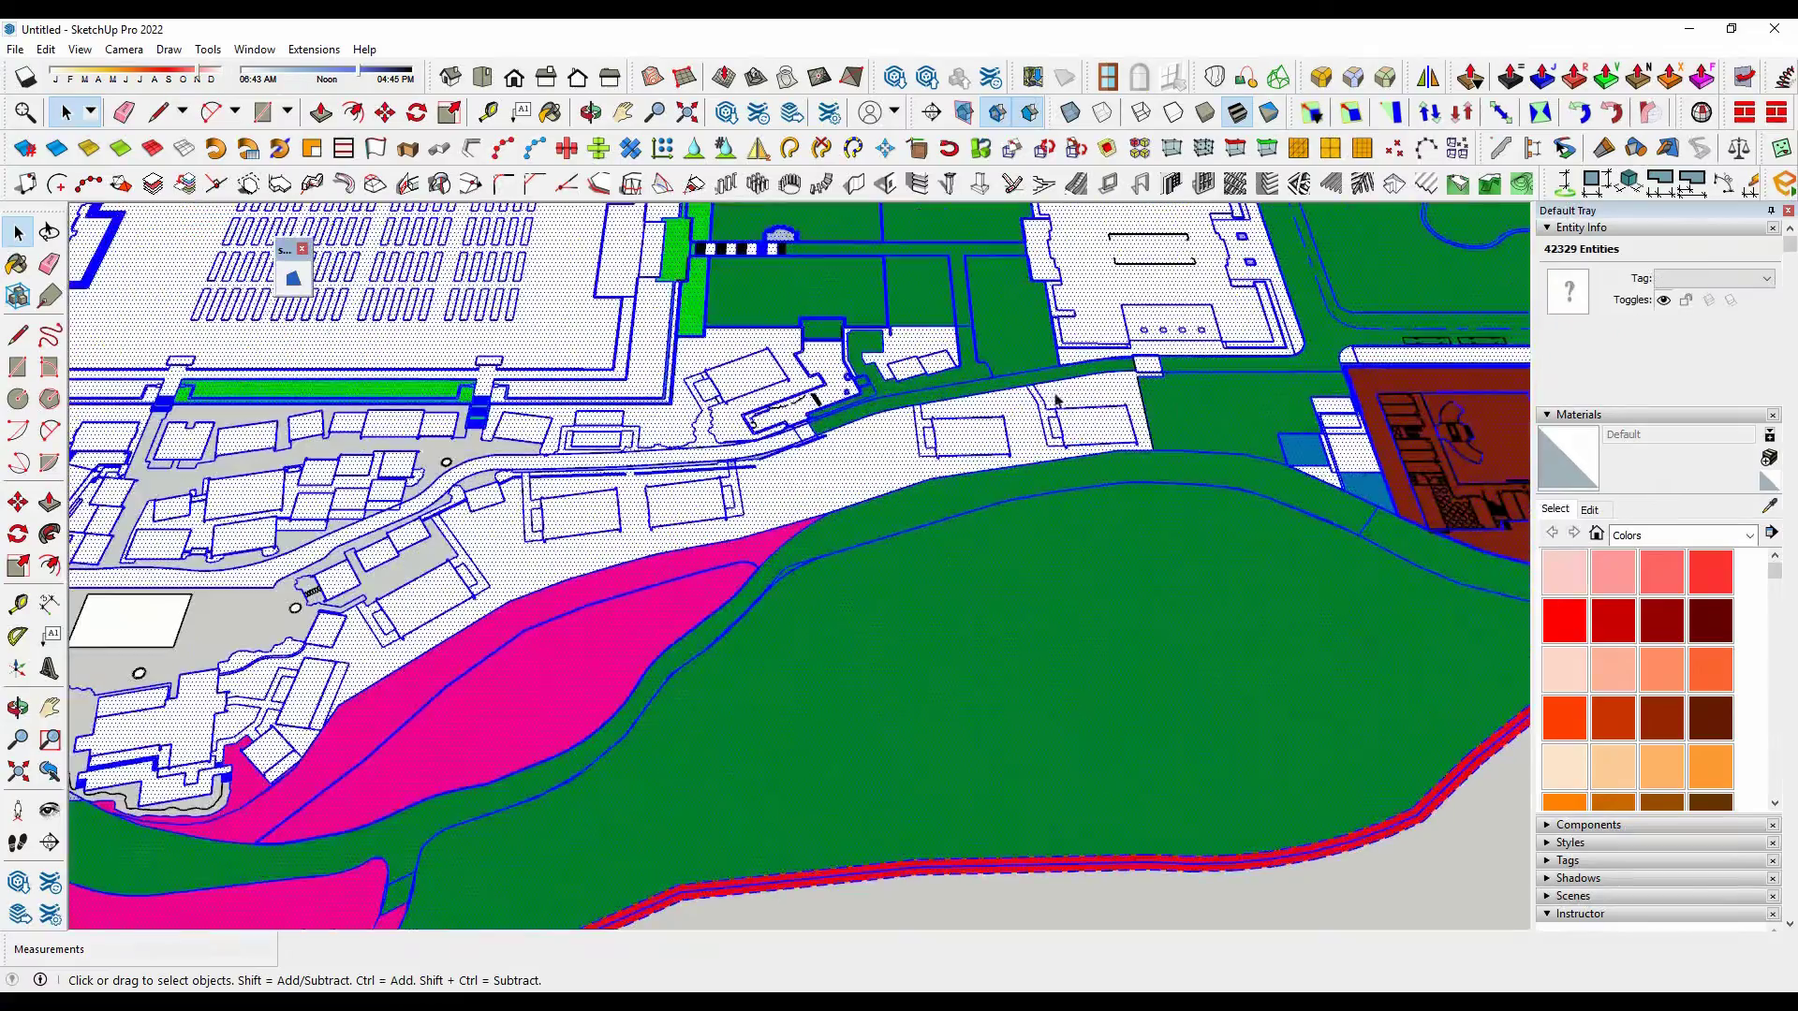
{"action": "scroll", "coordinate": [503, 510], "scroll_direction": "up", "scroll_amount": 1}
{"action": "scroll", "coordinate": [455, 460], "scroll_direction": "up", "scroll_amount": 3}
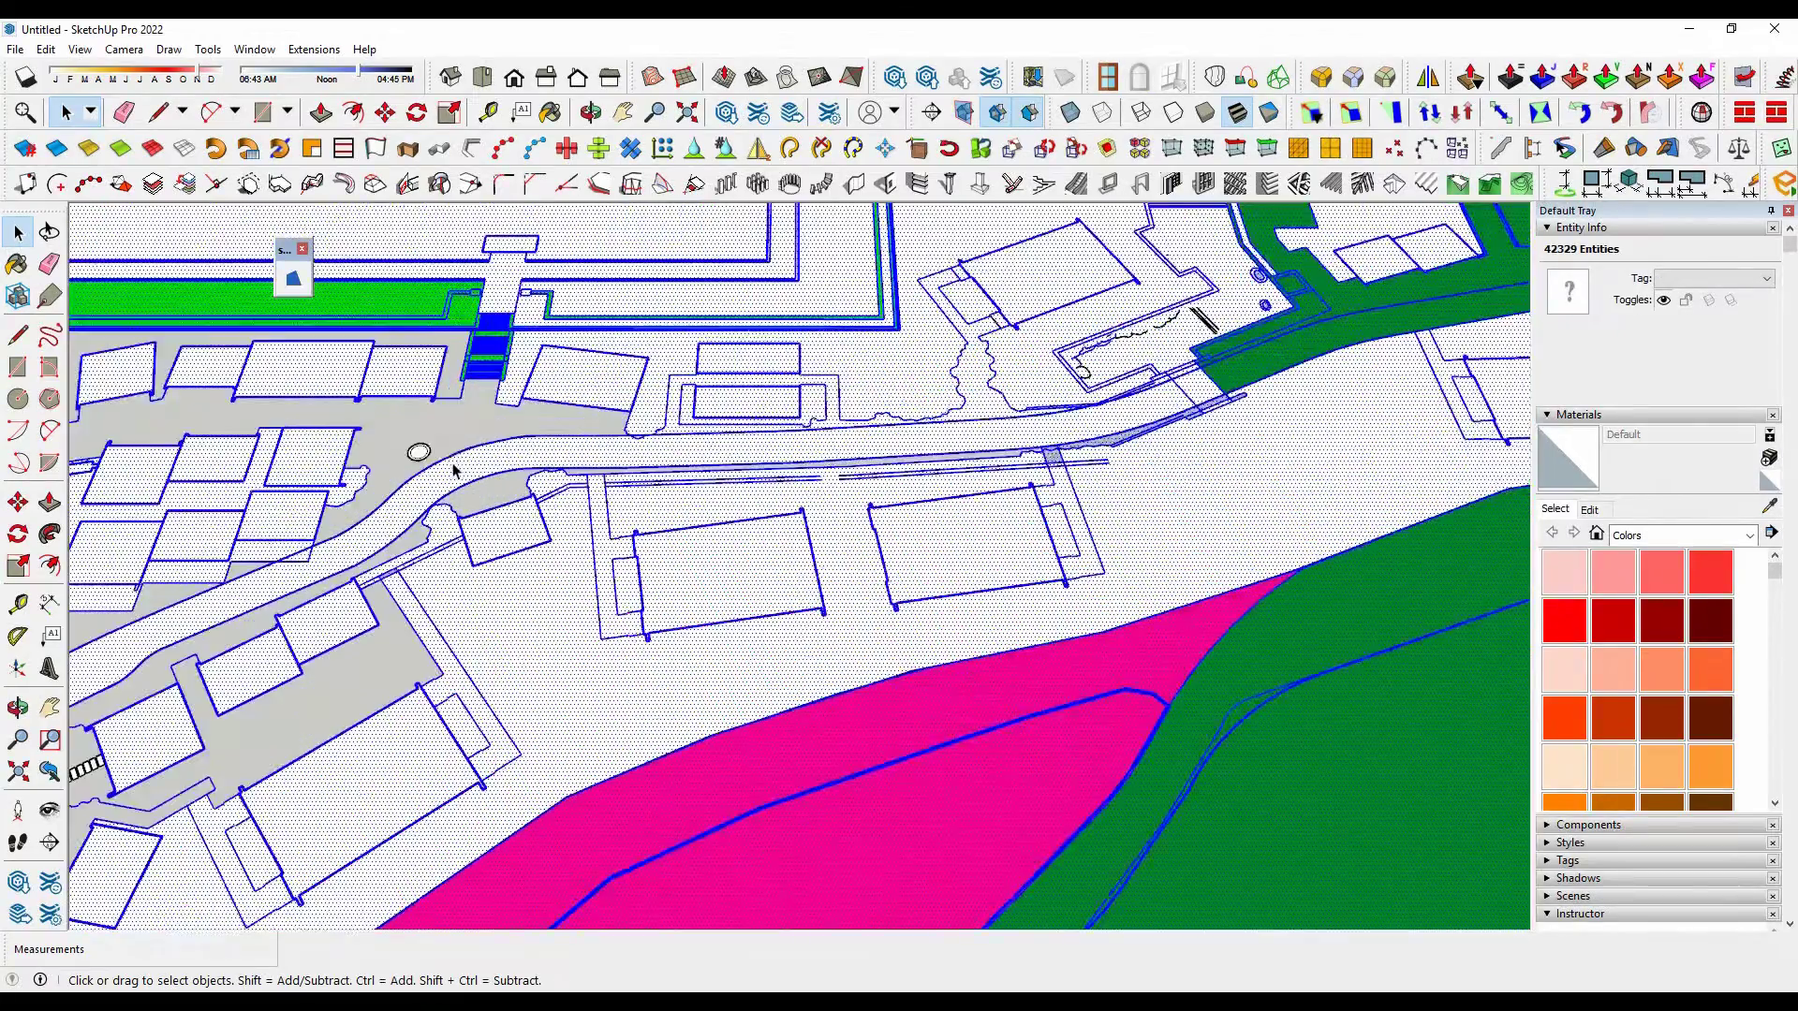
{"action": "scroll", "coordinate": [479, 436], "scroll_direction": "up", "scroll_amount": 4}
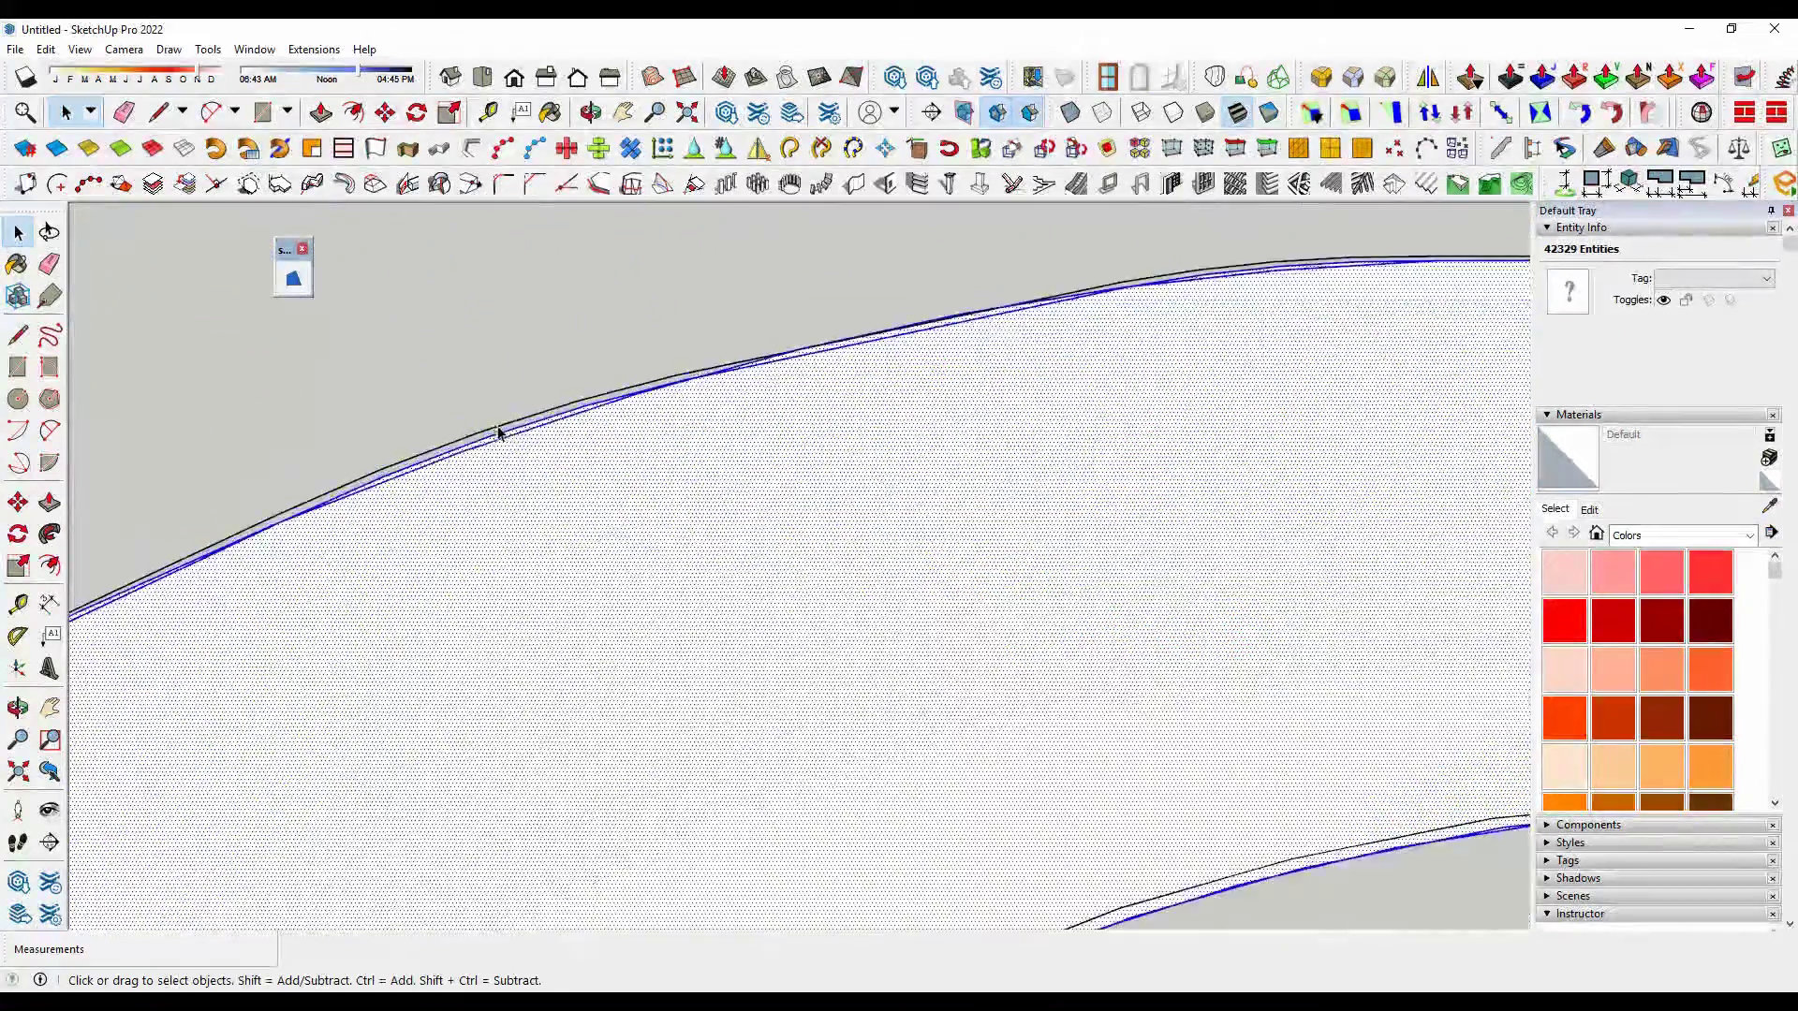
{"action": "scroll", "coordinate": [505, 497], "scroll_direction": "down", "scroll_amount": 8}
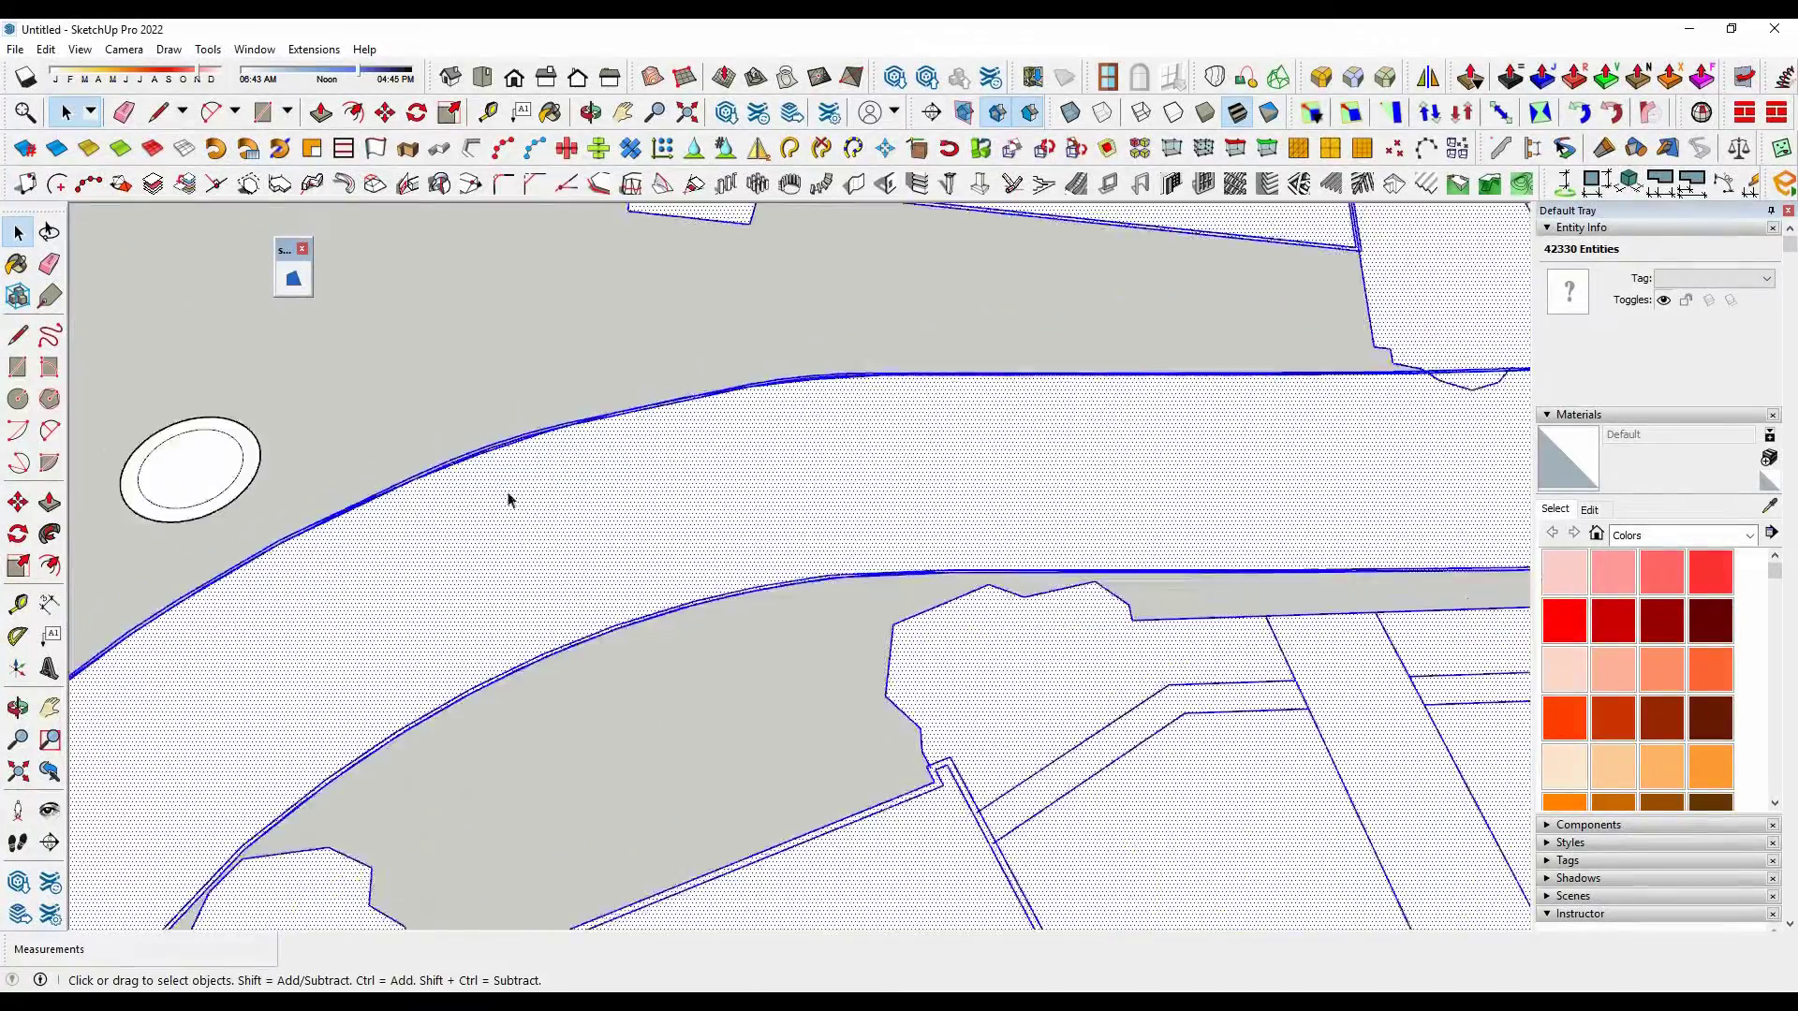
{"action": "scroll", "coordinate": [597, 566], "scroll_direction": "down", "scroll_amount": 5}
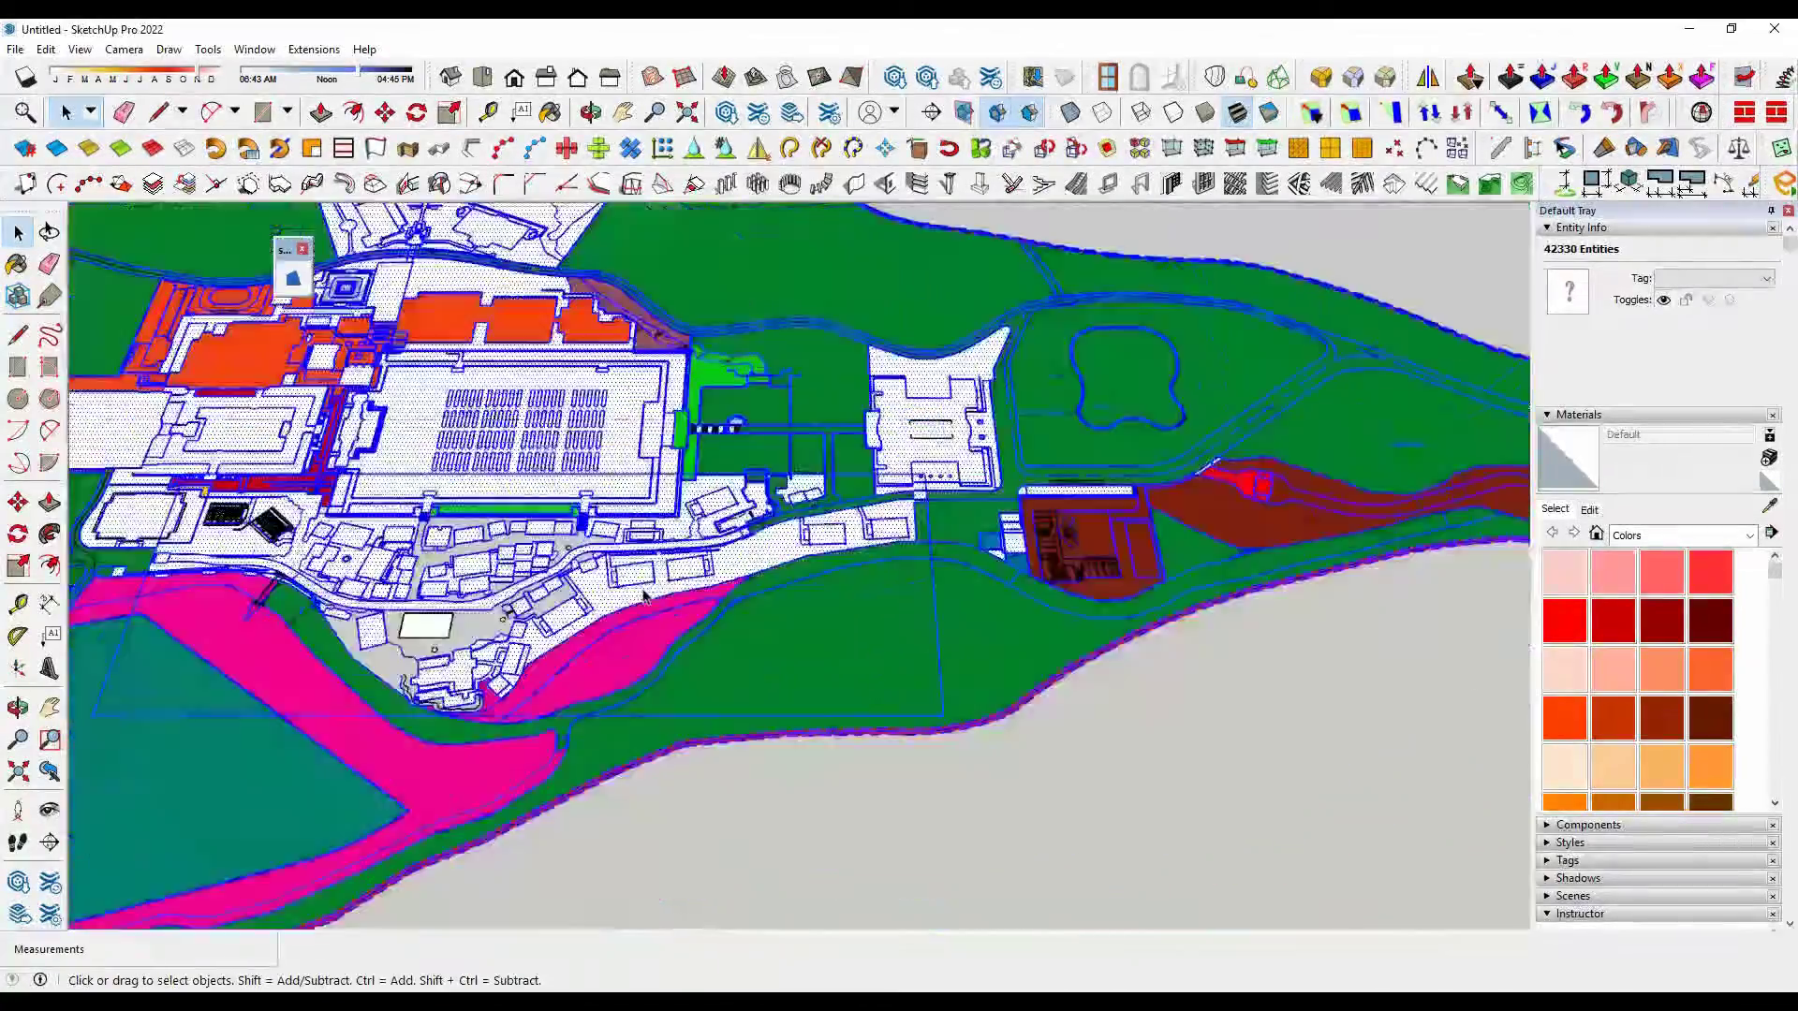
- Move the imported new block.dwg boundary component out from under the site plan into the empty area near the red axis
{"action": "left_click", "coordinate": [1094, 766]}
{"action": "scroll", "coordinate": [951, 510], "scroll_direction": "down", "scroll_amount": 3}
{"action": "middle_click_drag", "start_coordinate": [954, 491], "coordinate": [790, 672]}
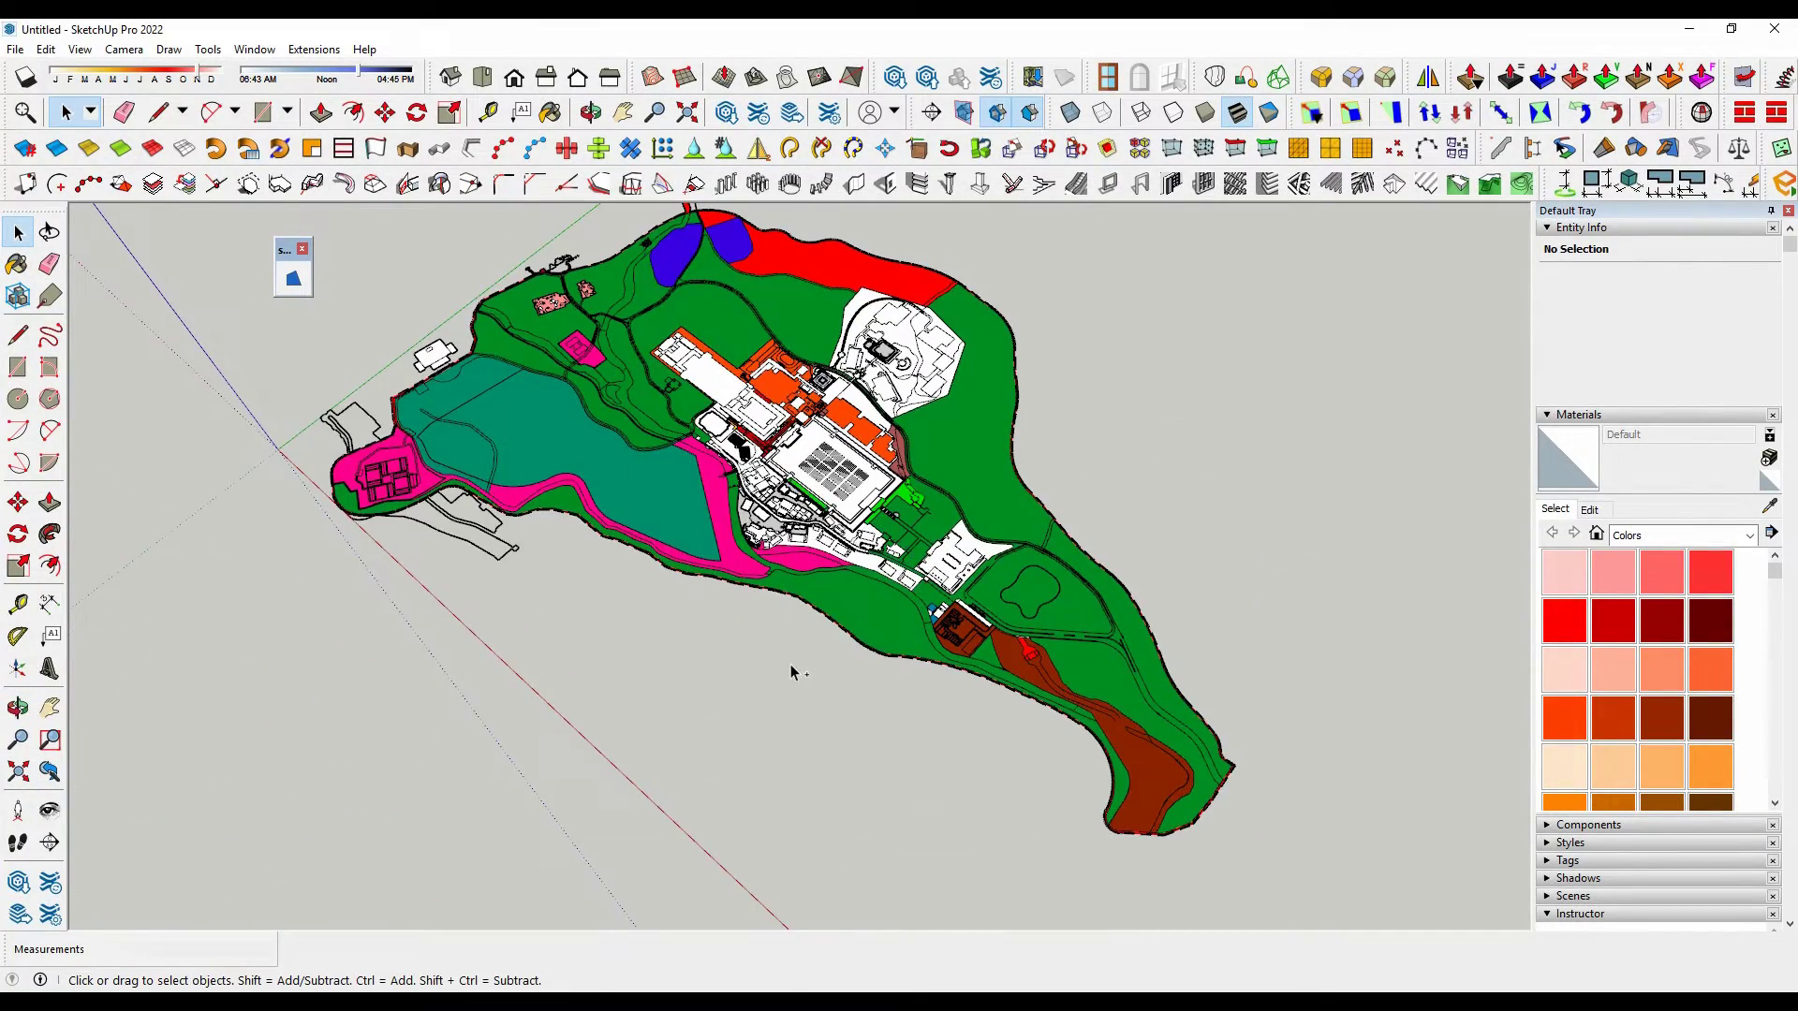
{"action": "scroll", "coordinate": [215, 502], "scroll_direction": "up", "scroll_amount": 3}
{"action": "middle_click_drag", "start_coordinate": [277, 493], "coordinate": [505, 440]}
{"action": "scroll", "coordinate": [281, 651], "scroll_direction": "up", "scroll_amount": 3}
{"action": "left_click", "coordinate": [409, 638]}
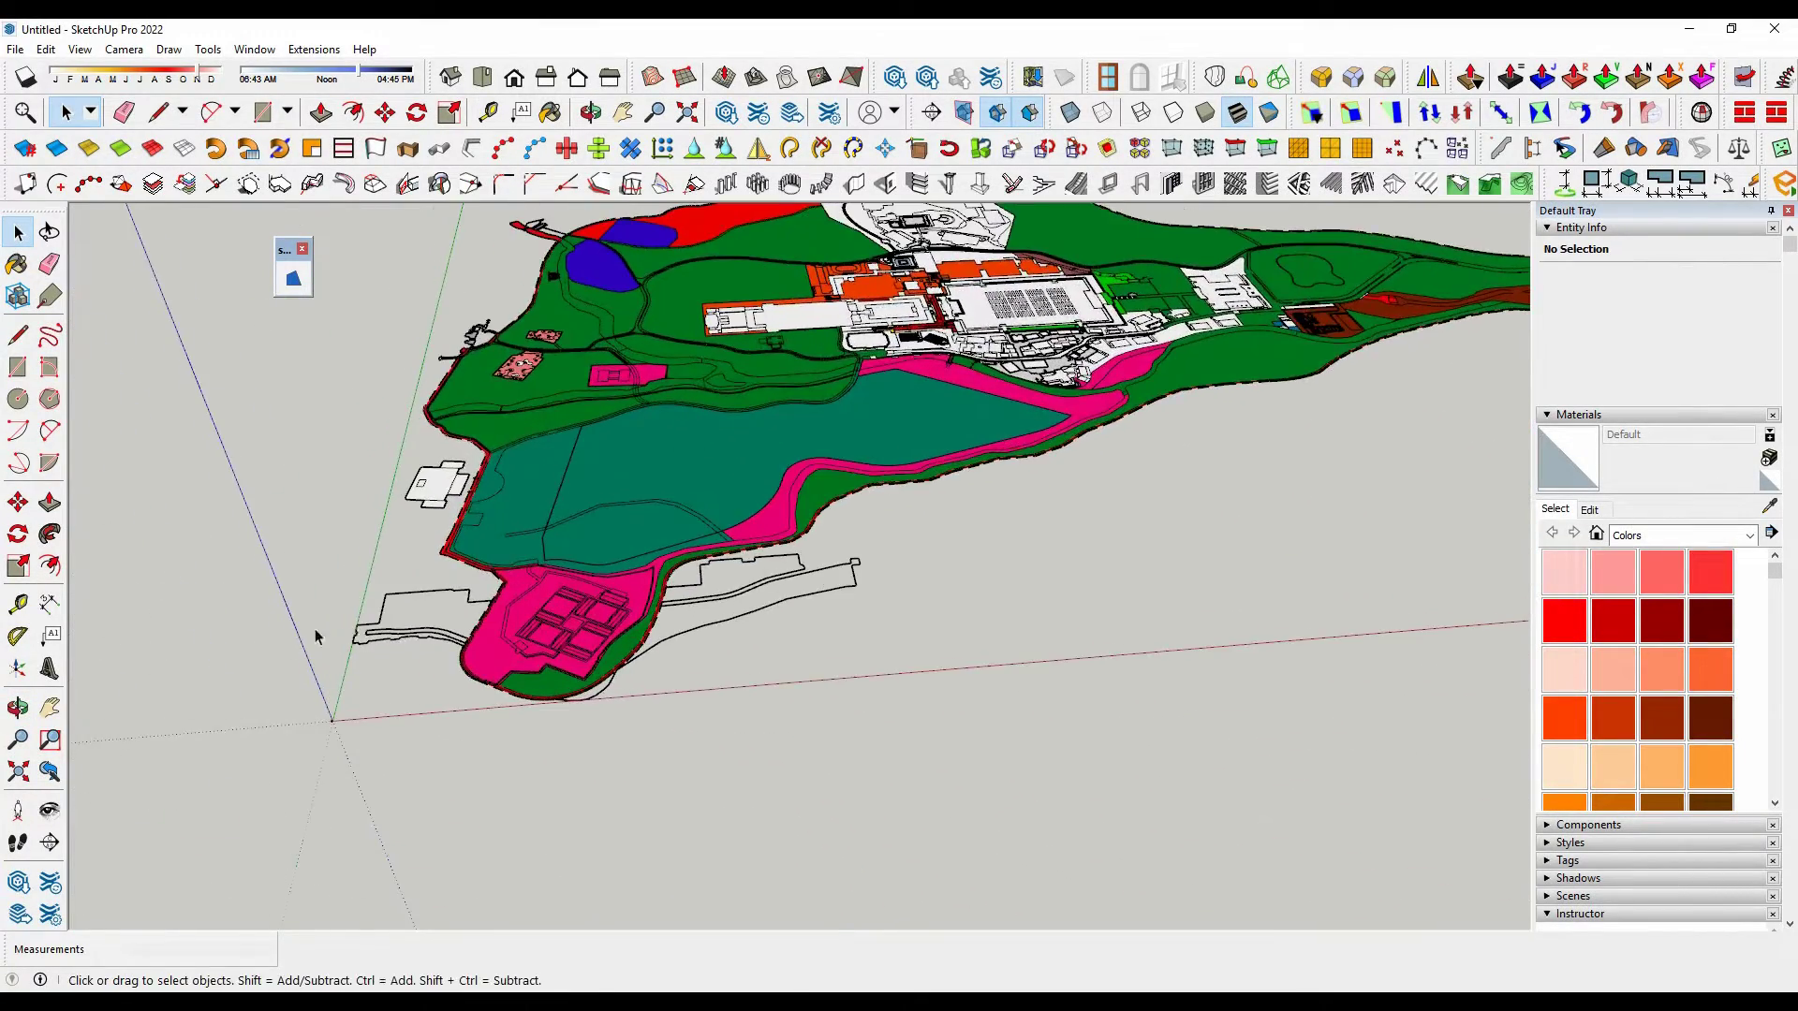
{"action": "key", "text": "m"}
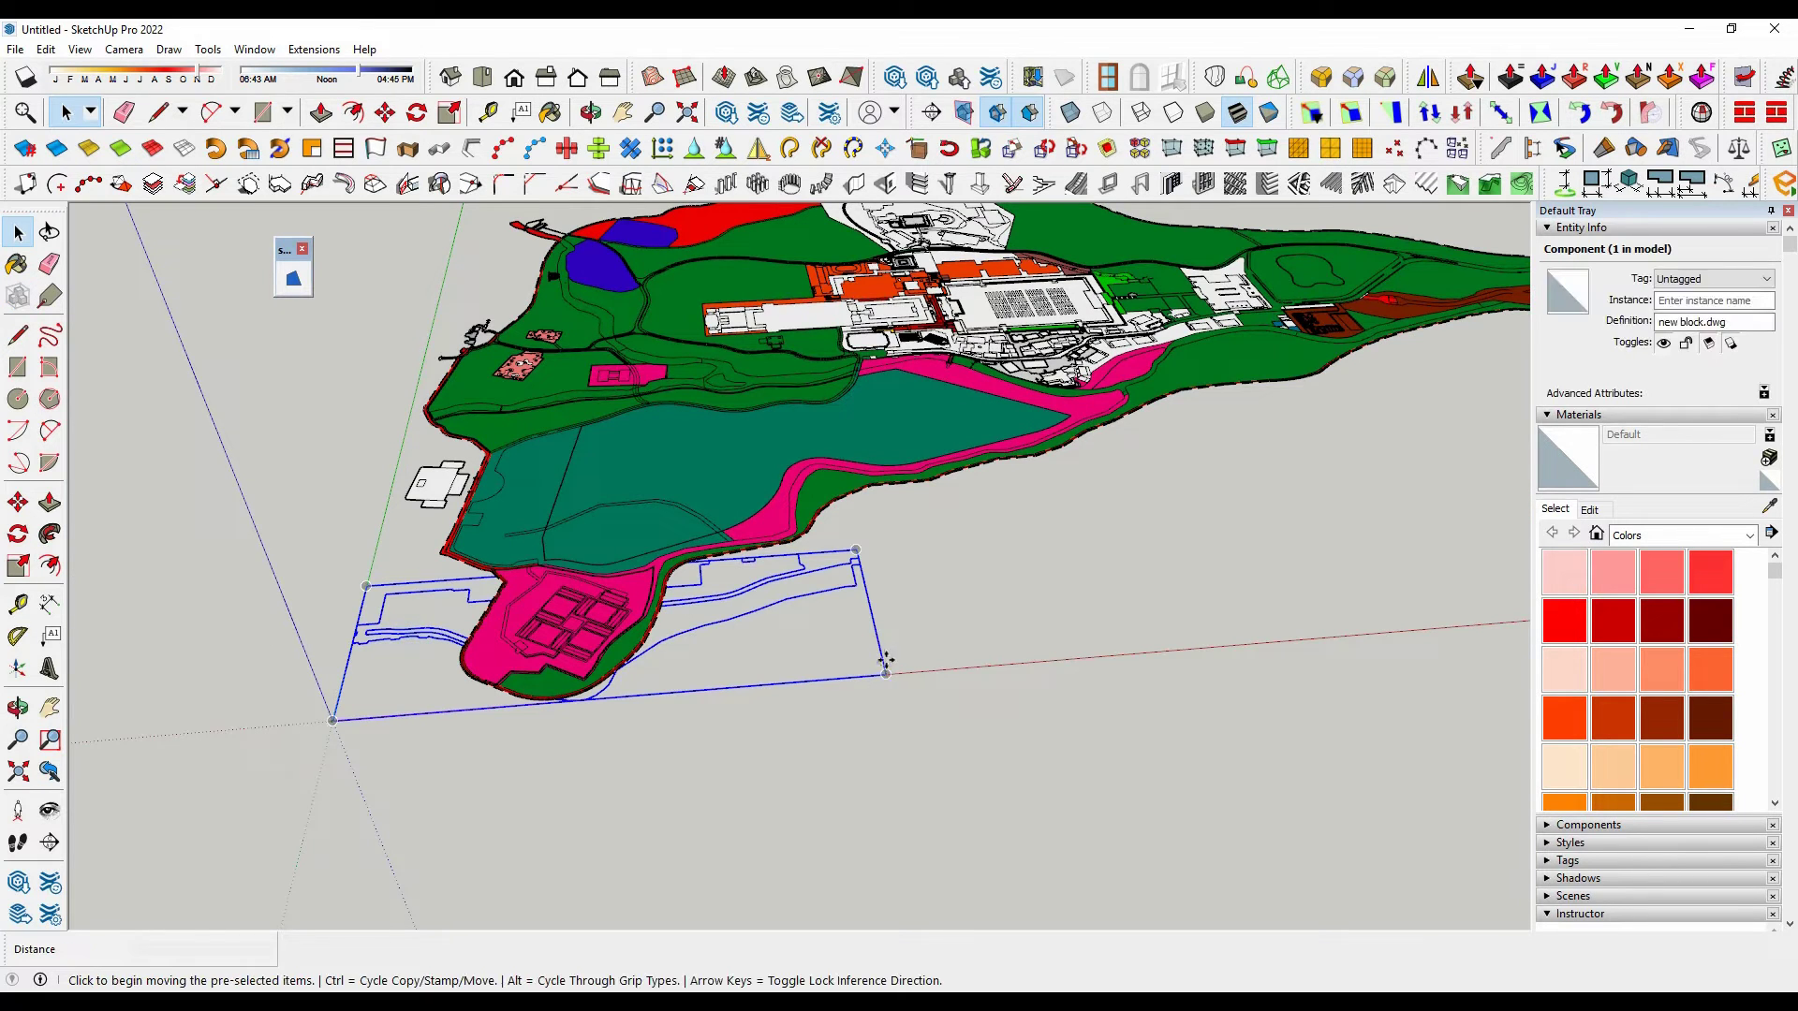
{"action": "left_click", "coordinate": [885, 676]}
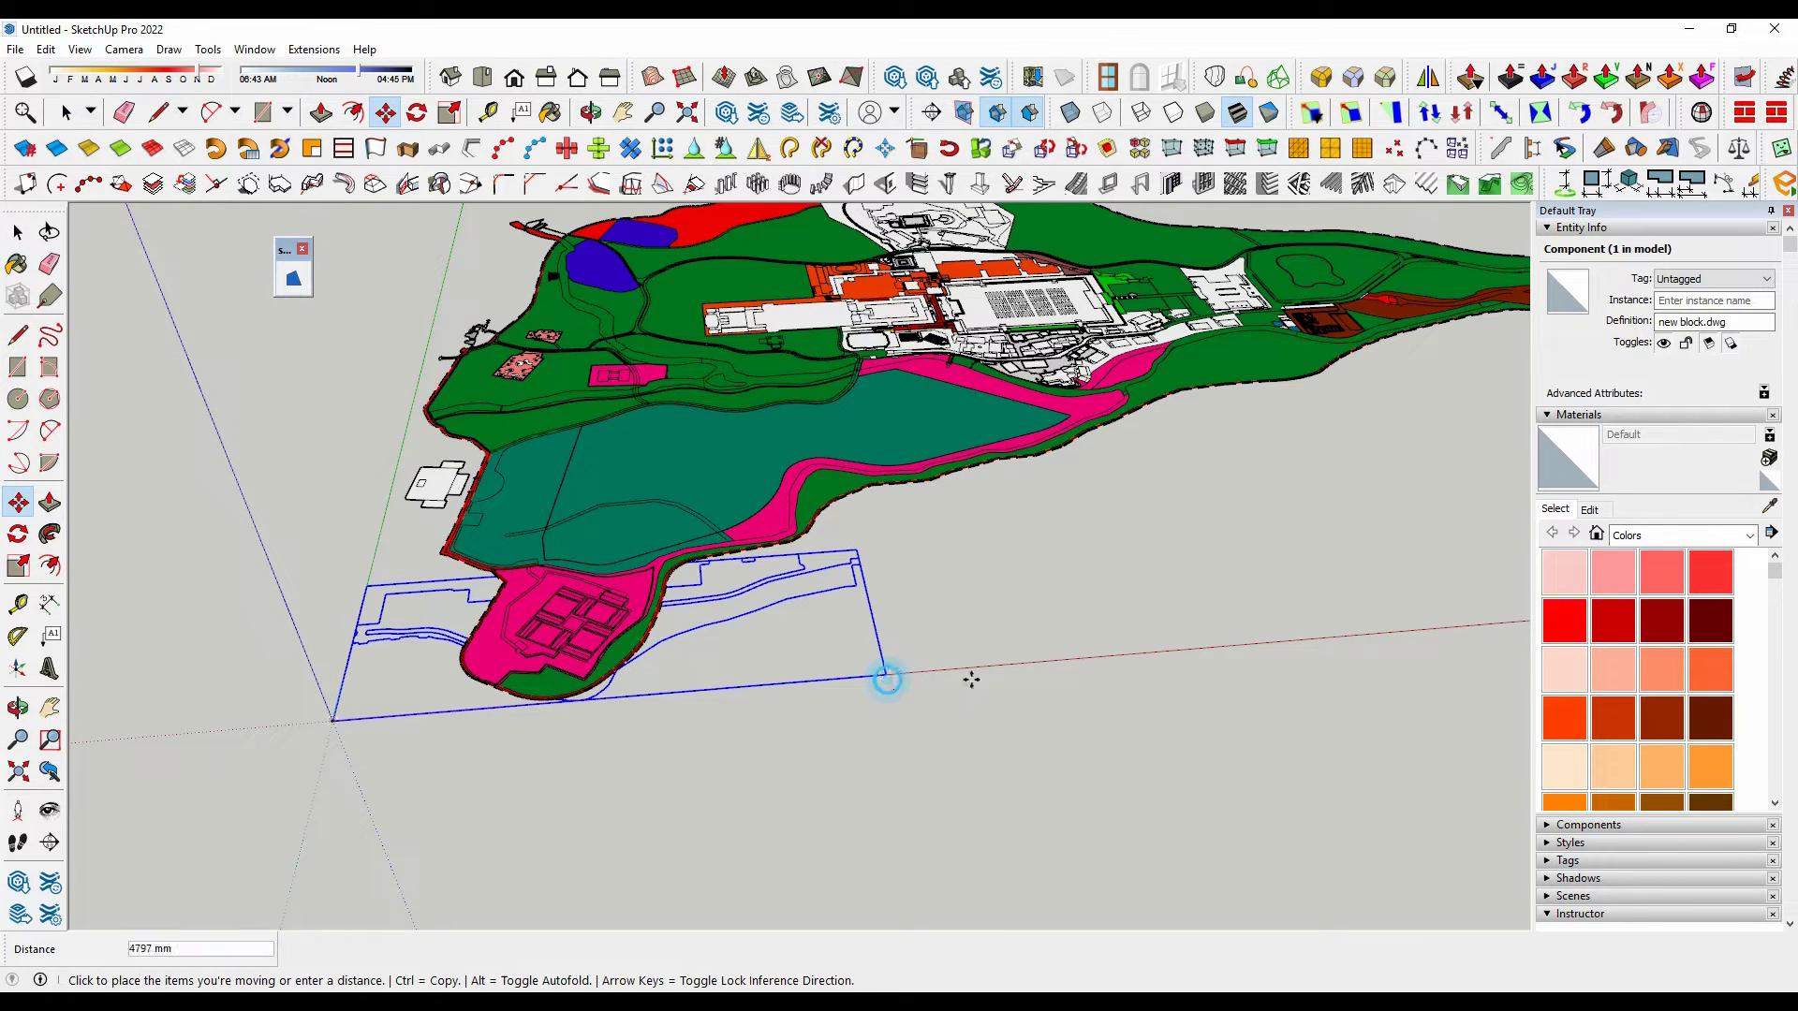
{"action": "left_click", "coordinate": [1417, 615]}
{"action": "key", "text": "space"}
- Explode the new block.dwg component and generate faces from its boundary edges with Make Face
{"action": "scroll", "coordinate": [1357, 673], "scroll_direction": "up", "scroll_amount": 5}
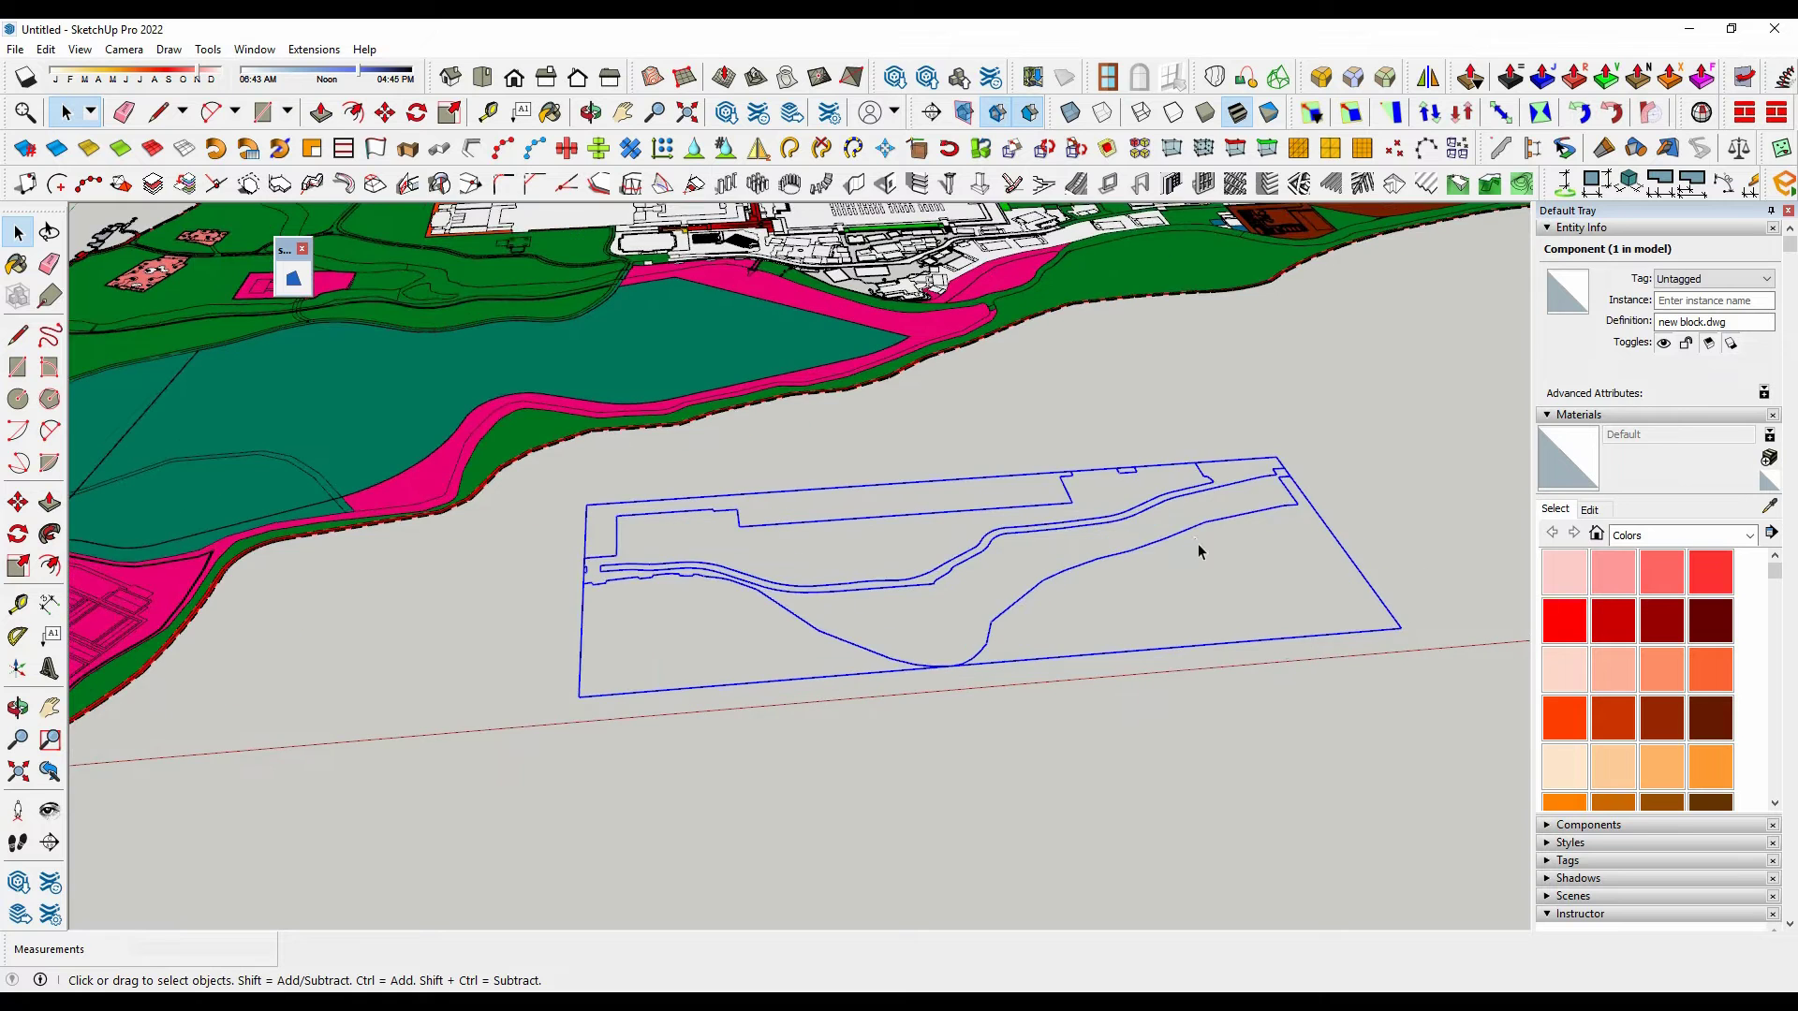
{"action": "right_click", "coordinate": [1196, 543]}
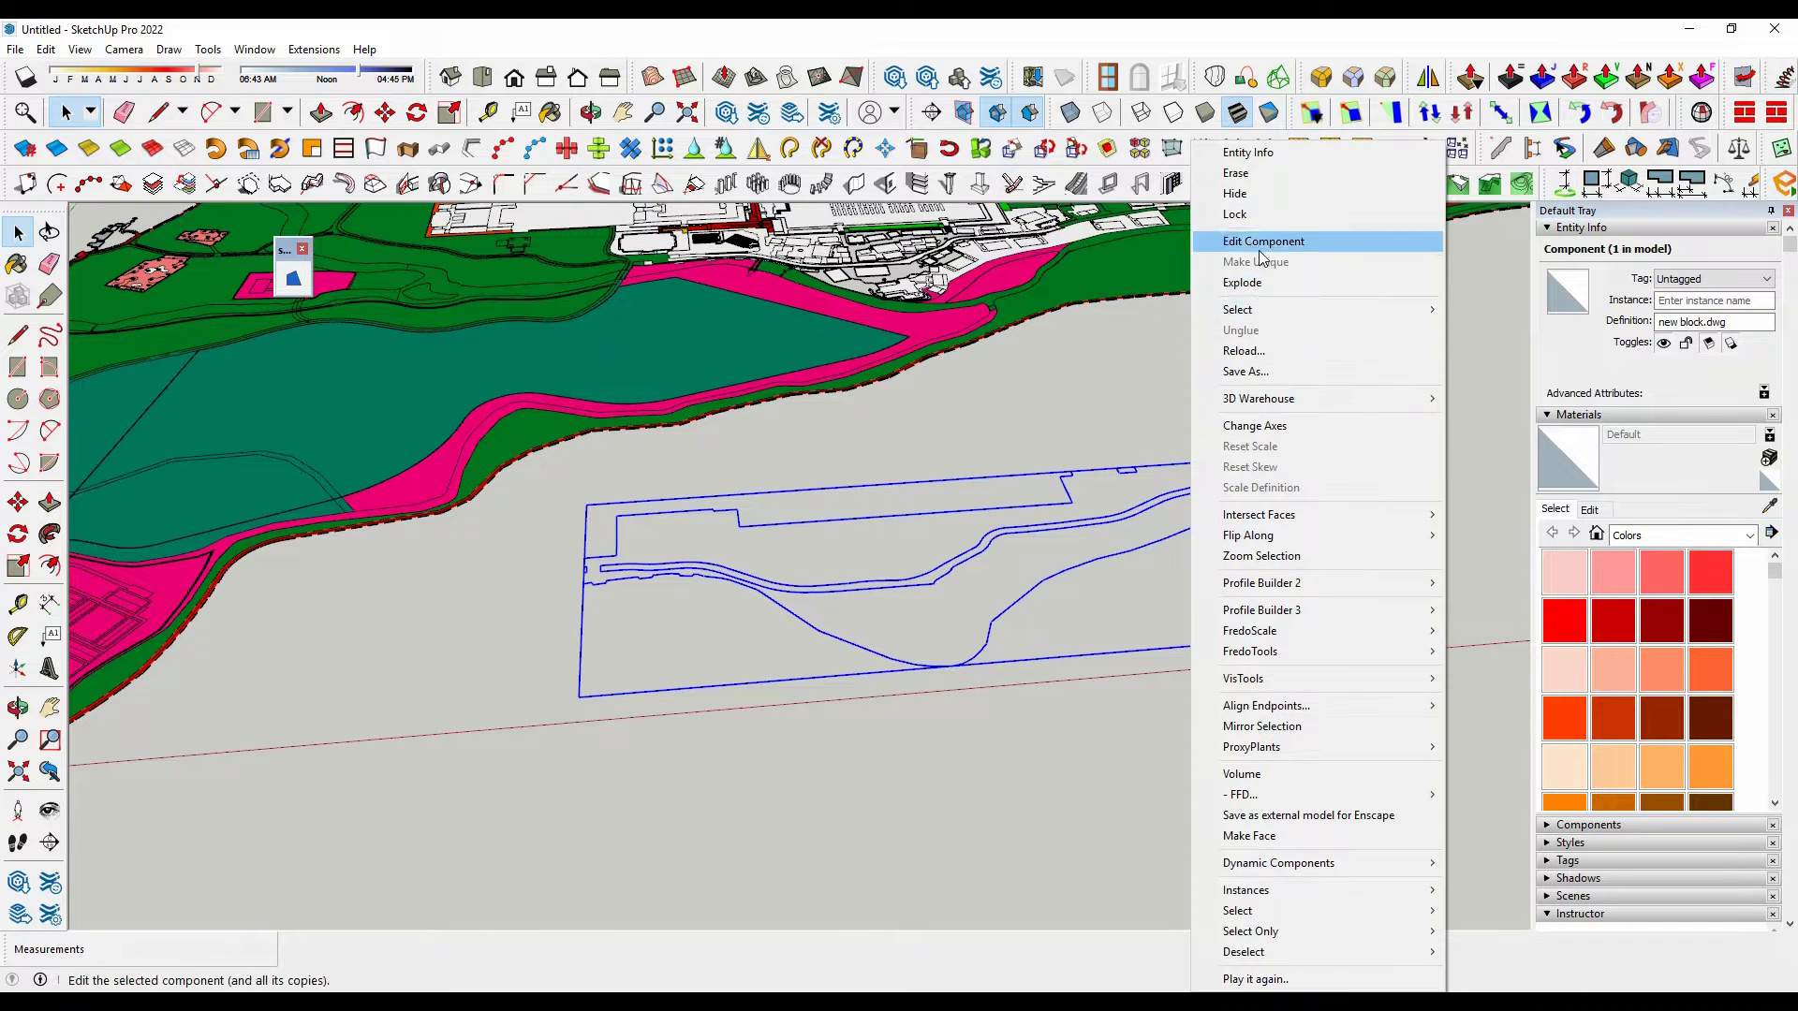
{"action": "left_click", "coordinate": [1236, 283]}
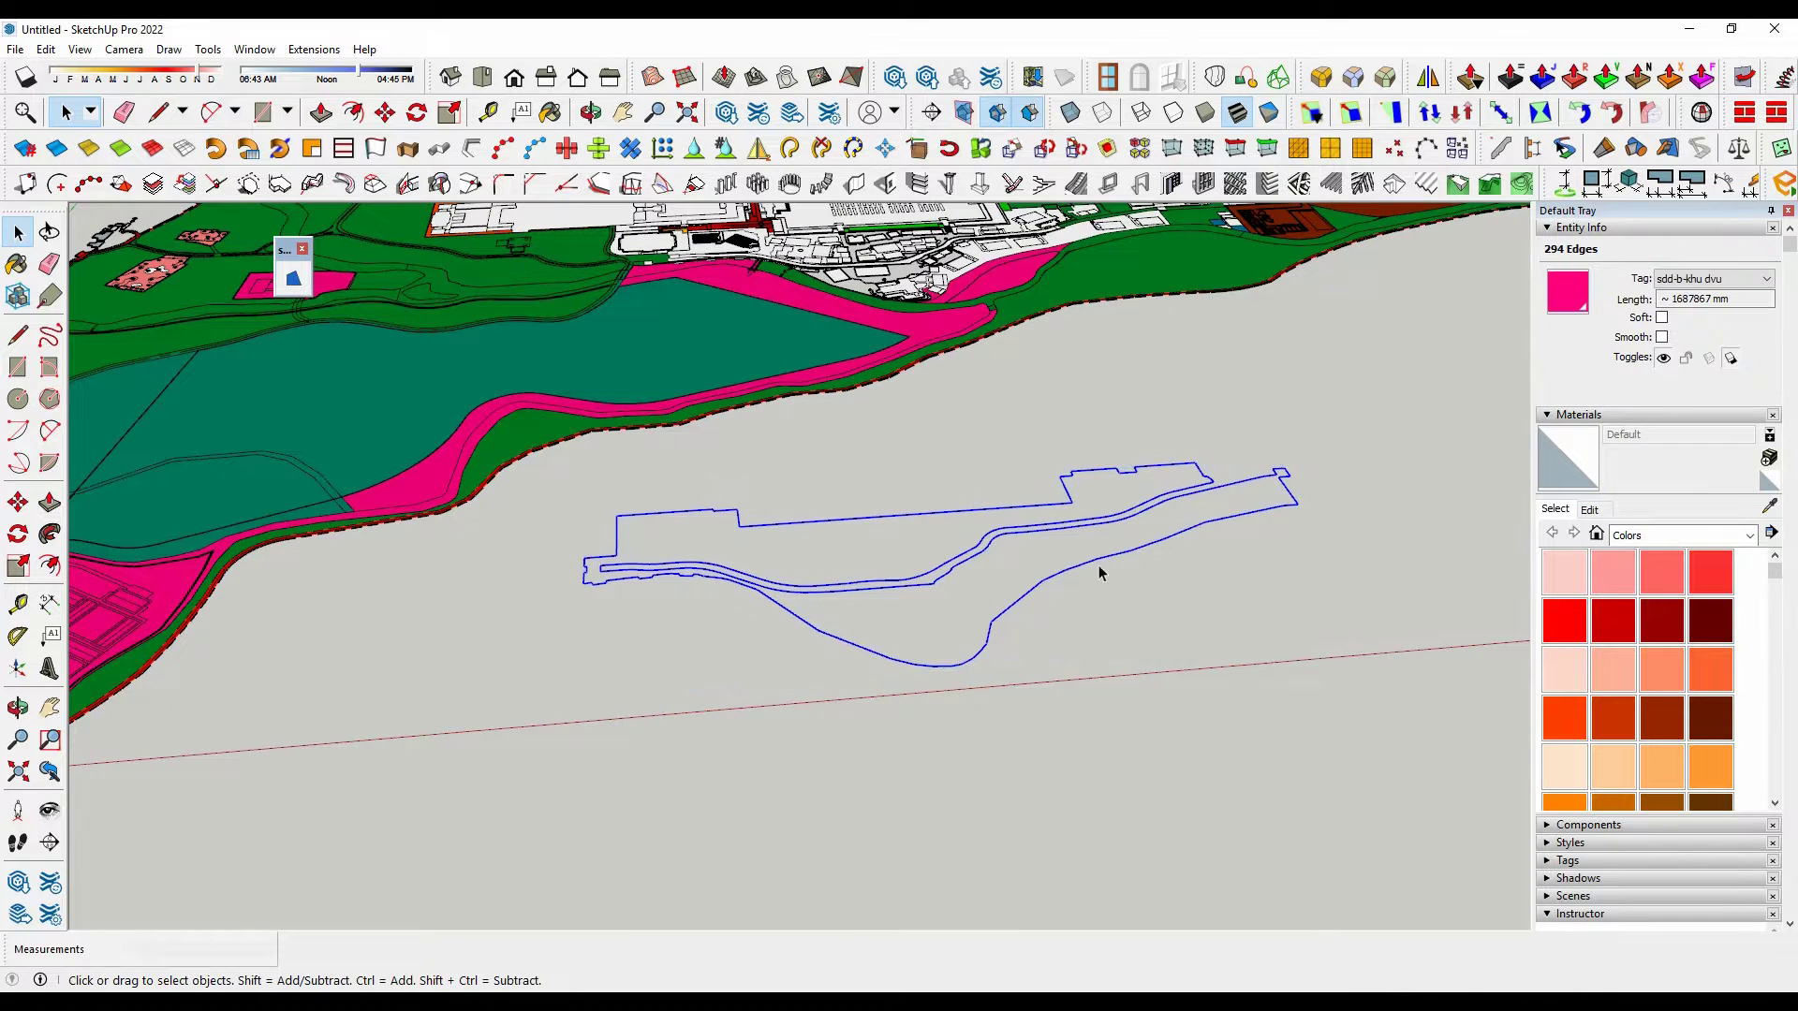
{"action": "scroll", "coordinate": [1077, 576], "scroll_direction": "down", "scroll_amount": 3}
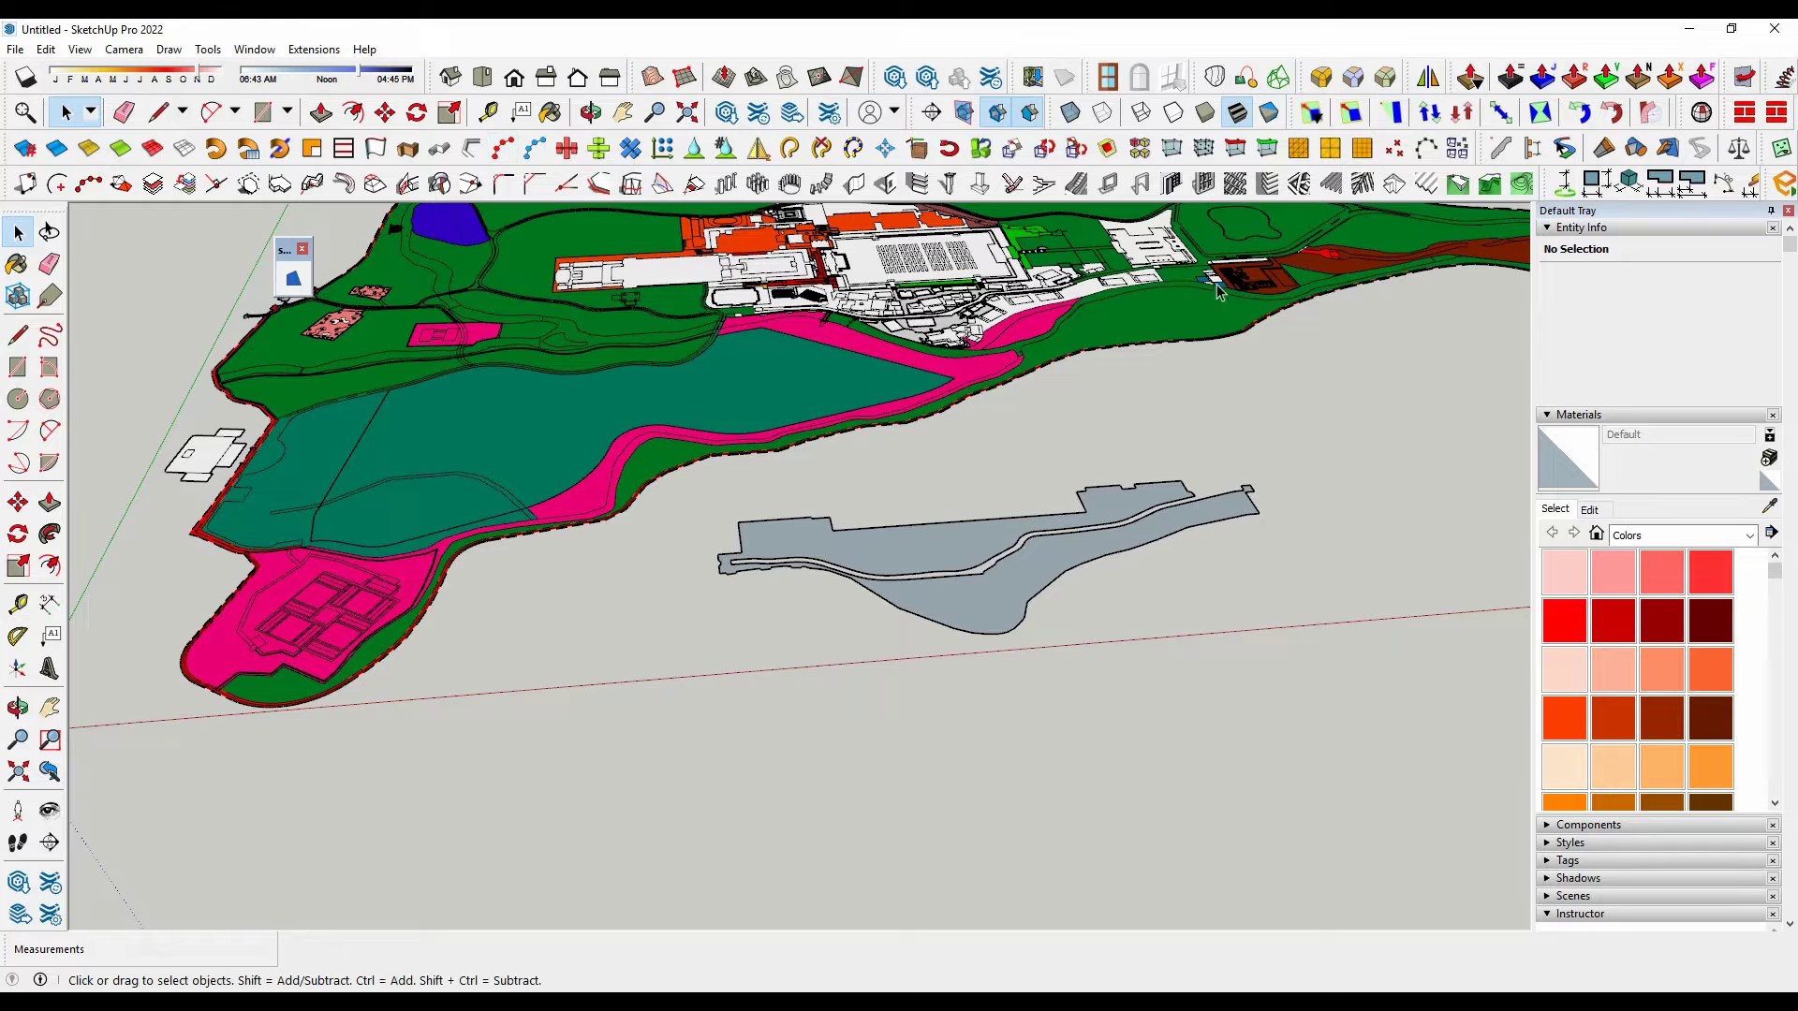
- Close the road strip's open end with a line to the end square's outer corner, and delete the extra line just below it
{"action": "scroll", "coordinate": [1198, 522], "scroll_direction": "up", "scroll_amount": 6}
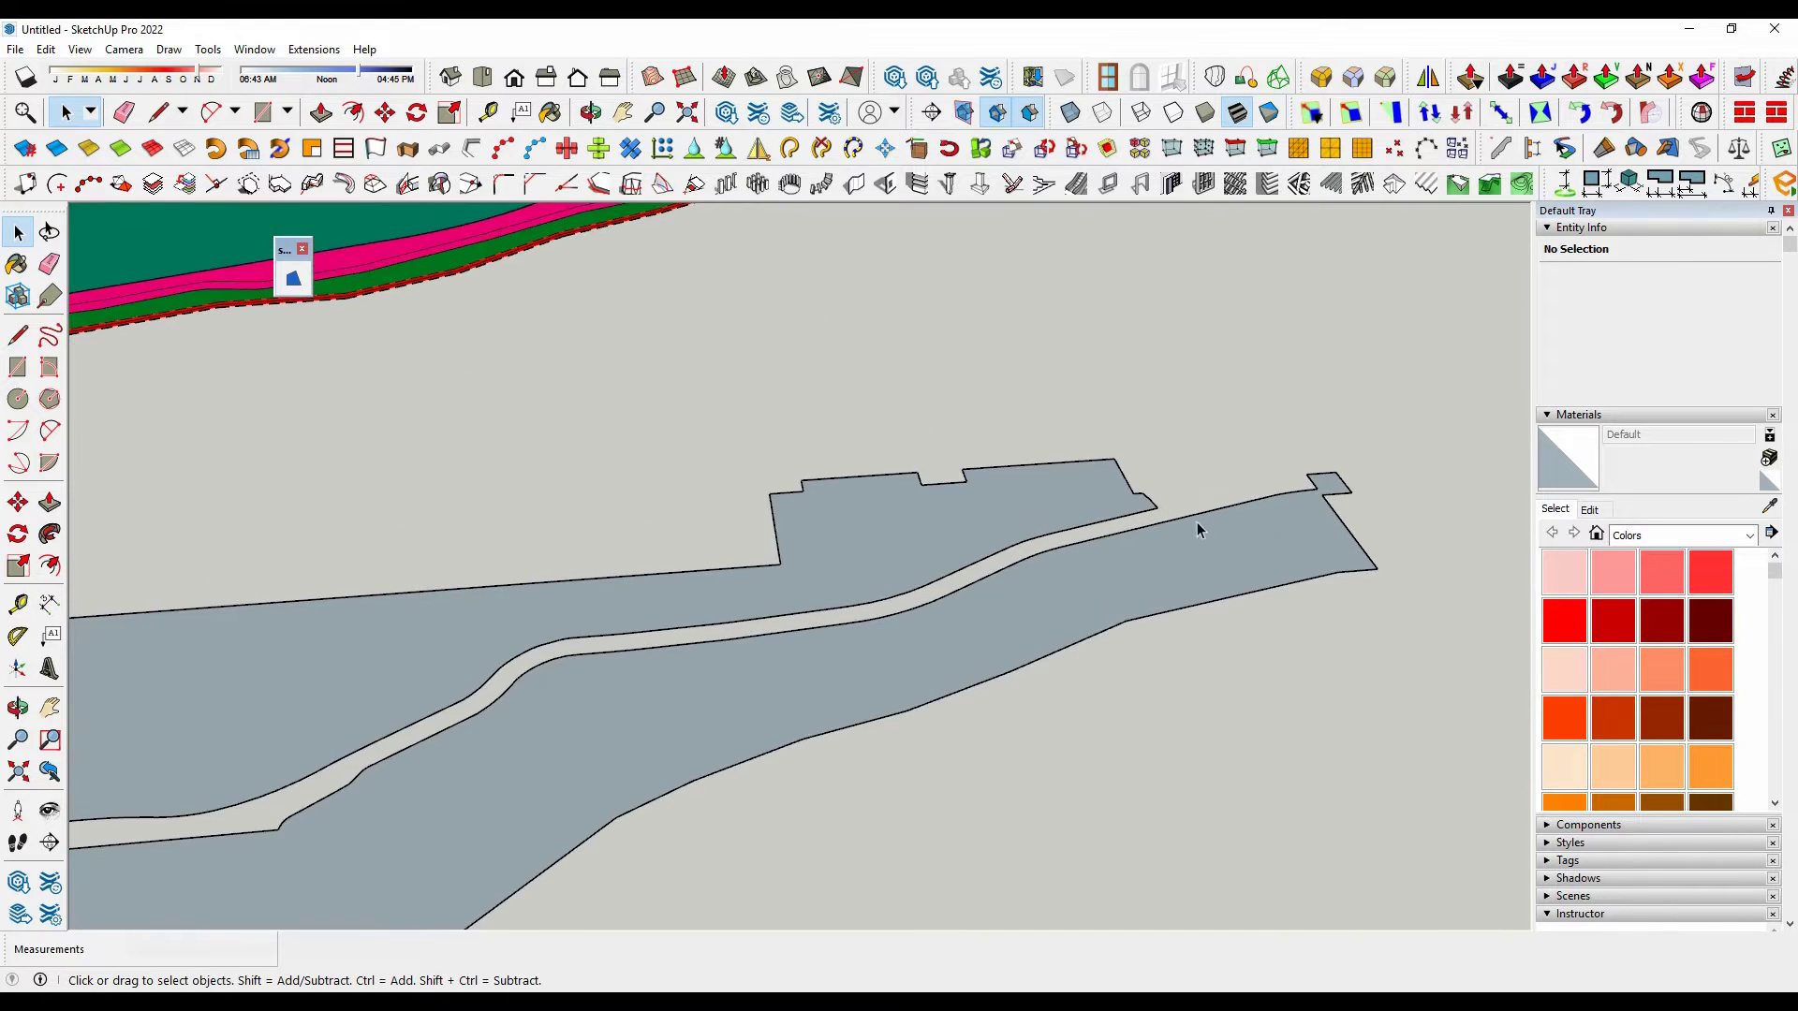
{"action": "scroll", "coordinate": [1124, 548], "scroll_direction": "up", "scroll_amount": 2}
{"action": "key", "text": "l"}
{"action": "left_click", "coordinate": [1105, 484]}
{"action": "scroll", "coordinate": [1324, 525], "scroll_direction": "down", "scroll_amount": 3}
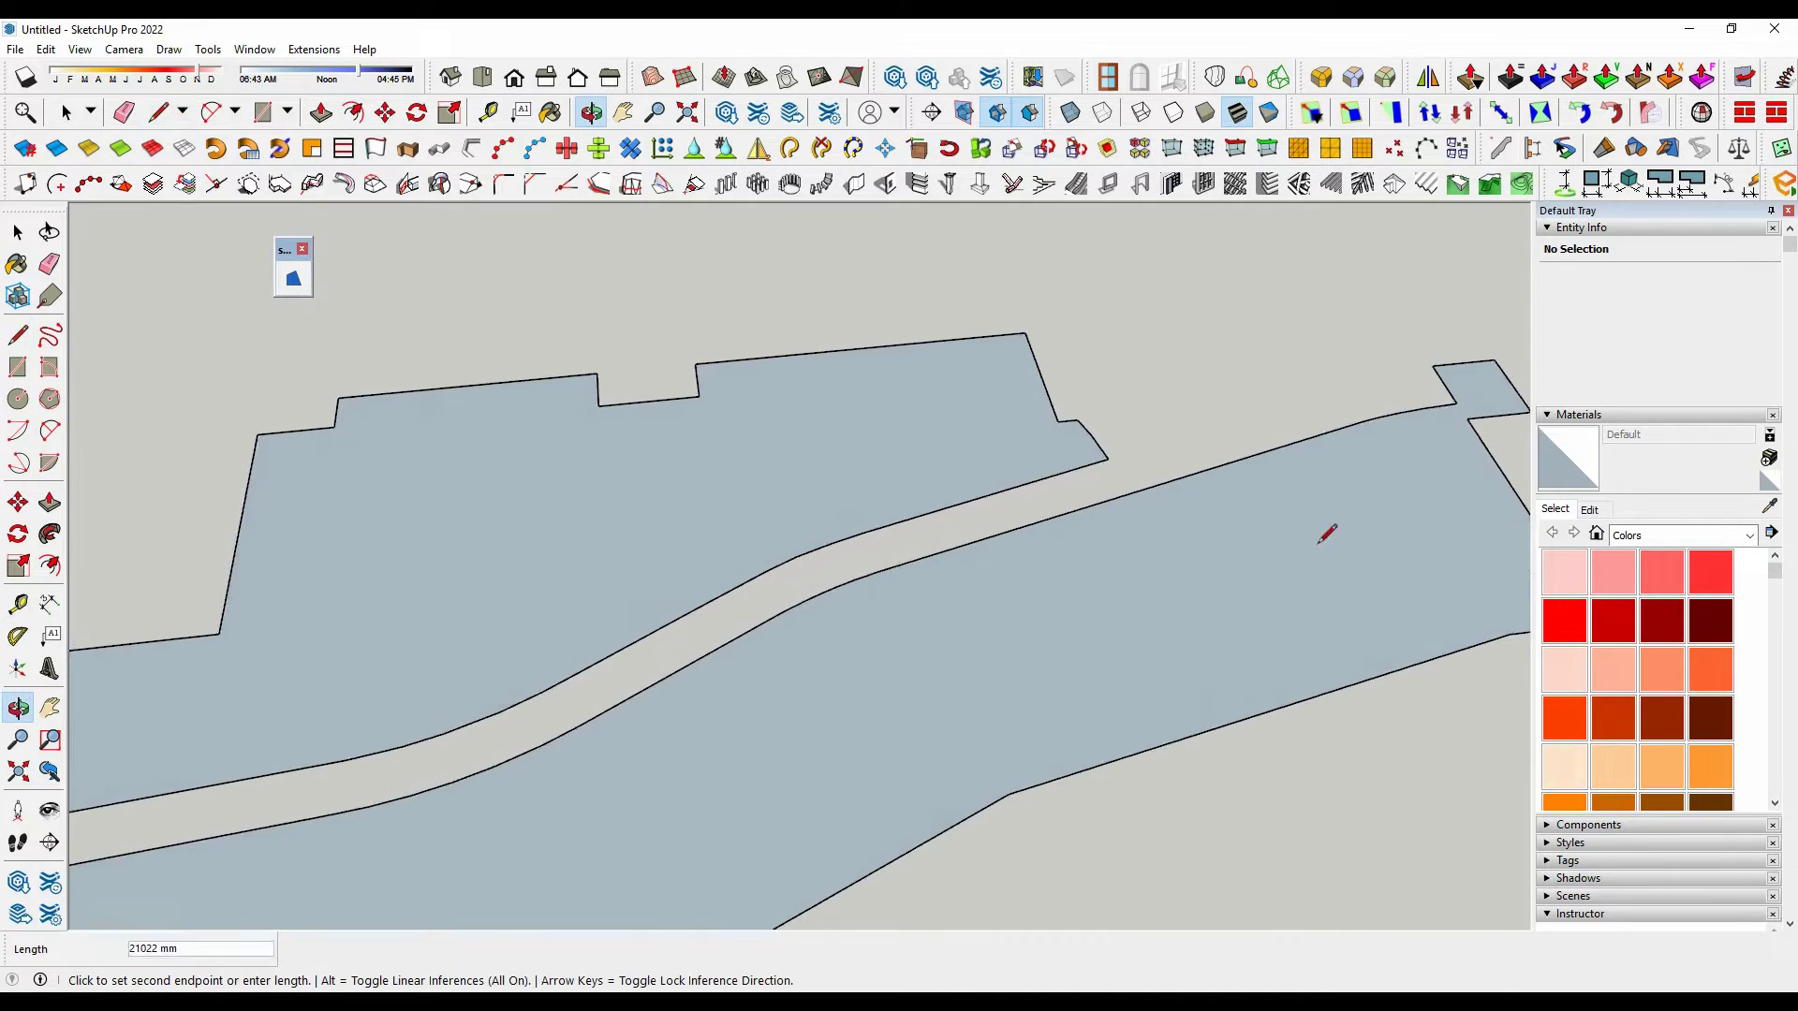
{"action": "scroll", "coordinate": [1349, 405], "scroll_direction": "up", "scroll_amount": 5}
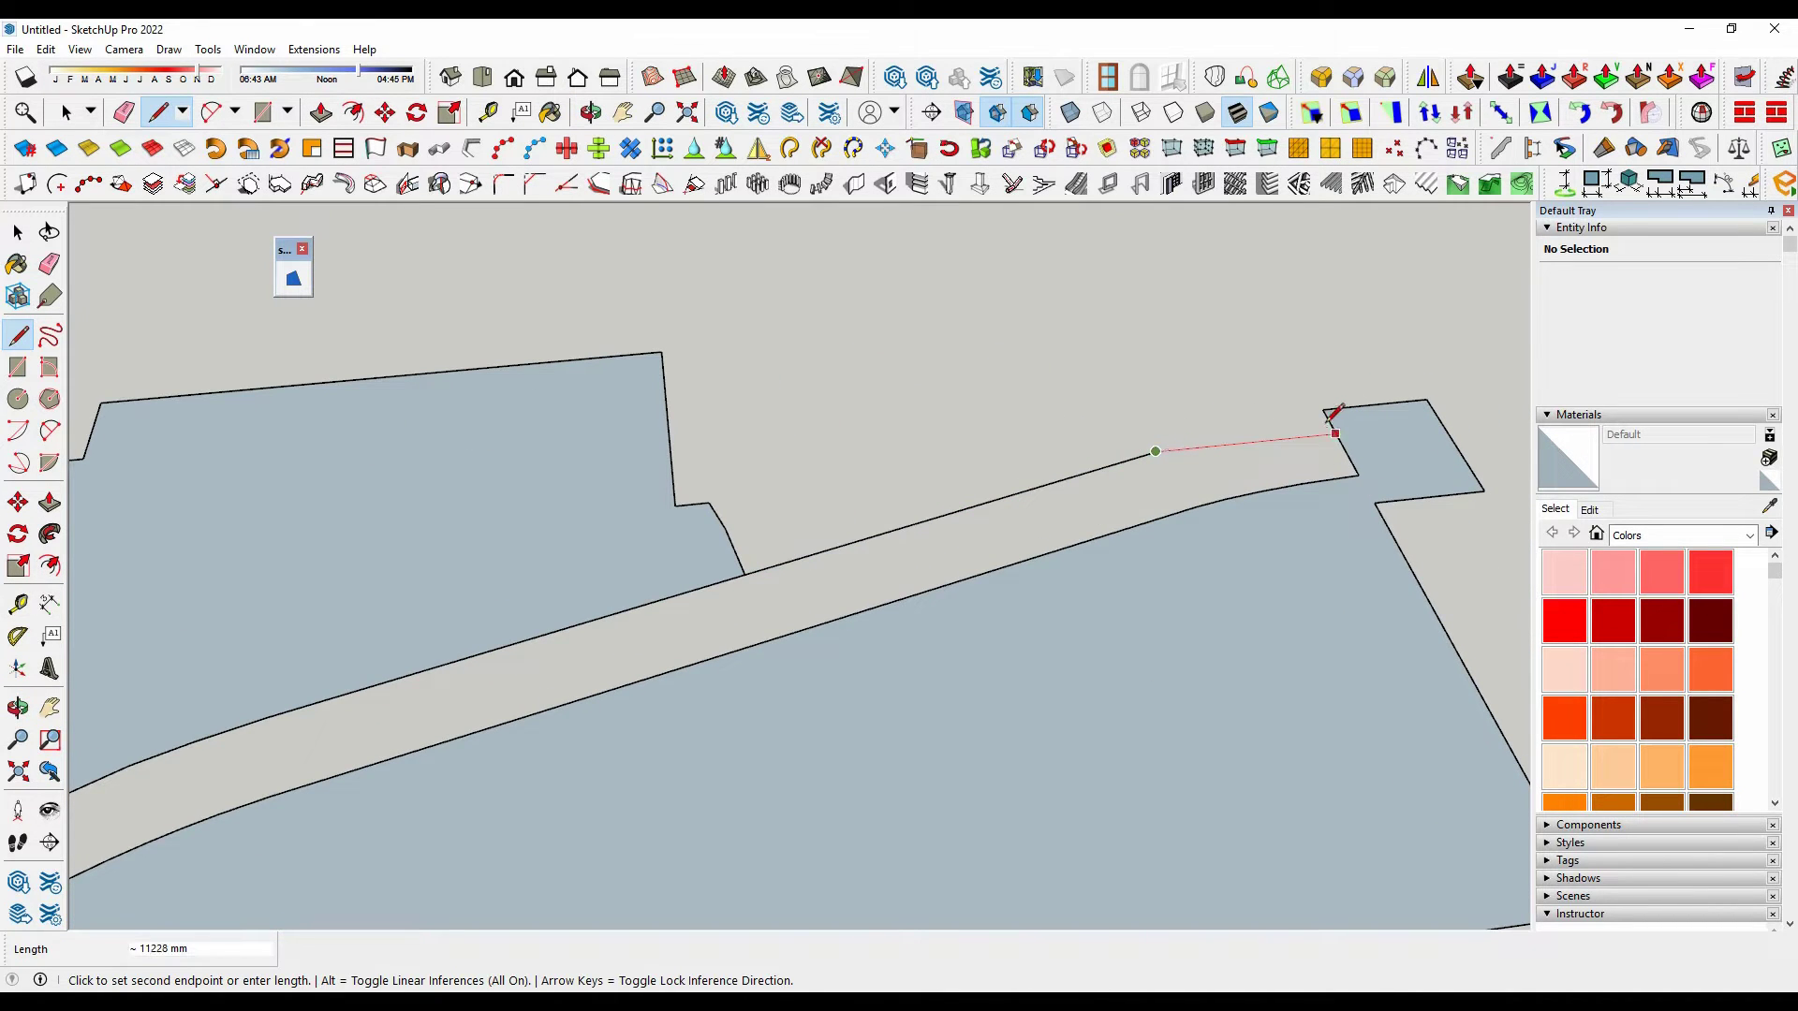
{"action": "scroll", "coordinate": [1328, 412], "scroll_direction": "up", "scroll_amount": 2}
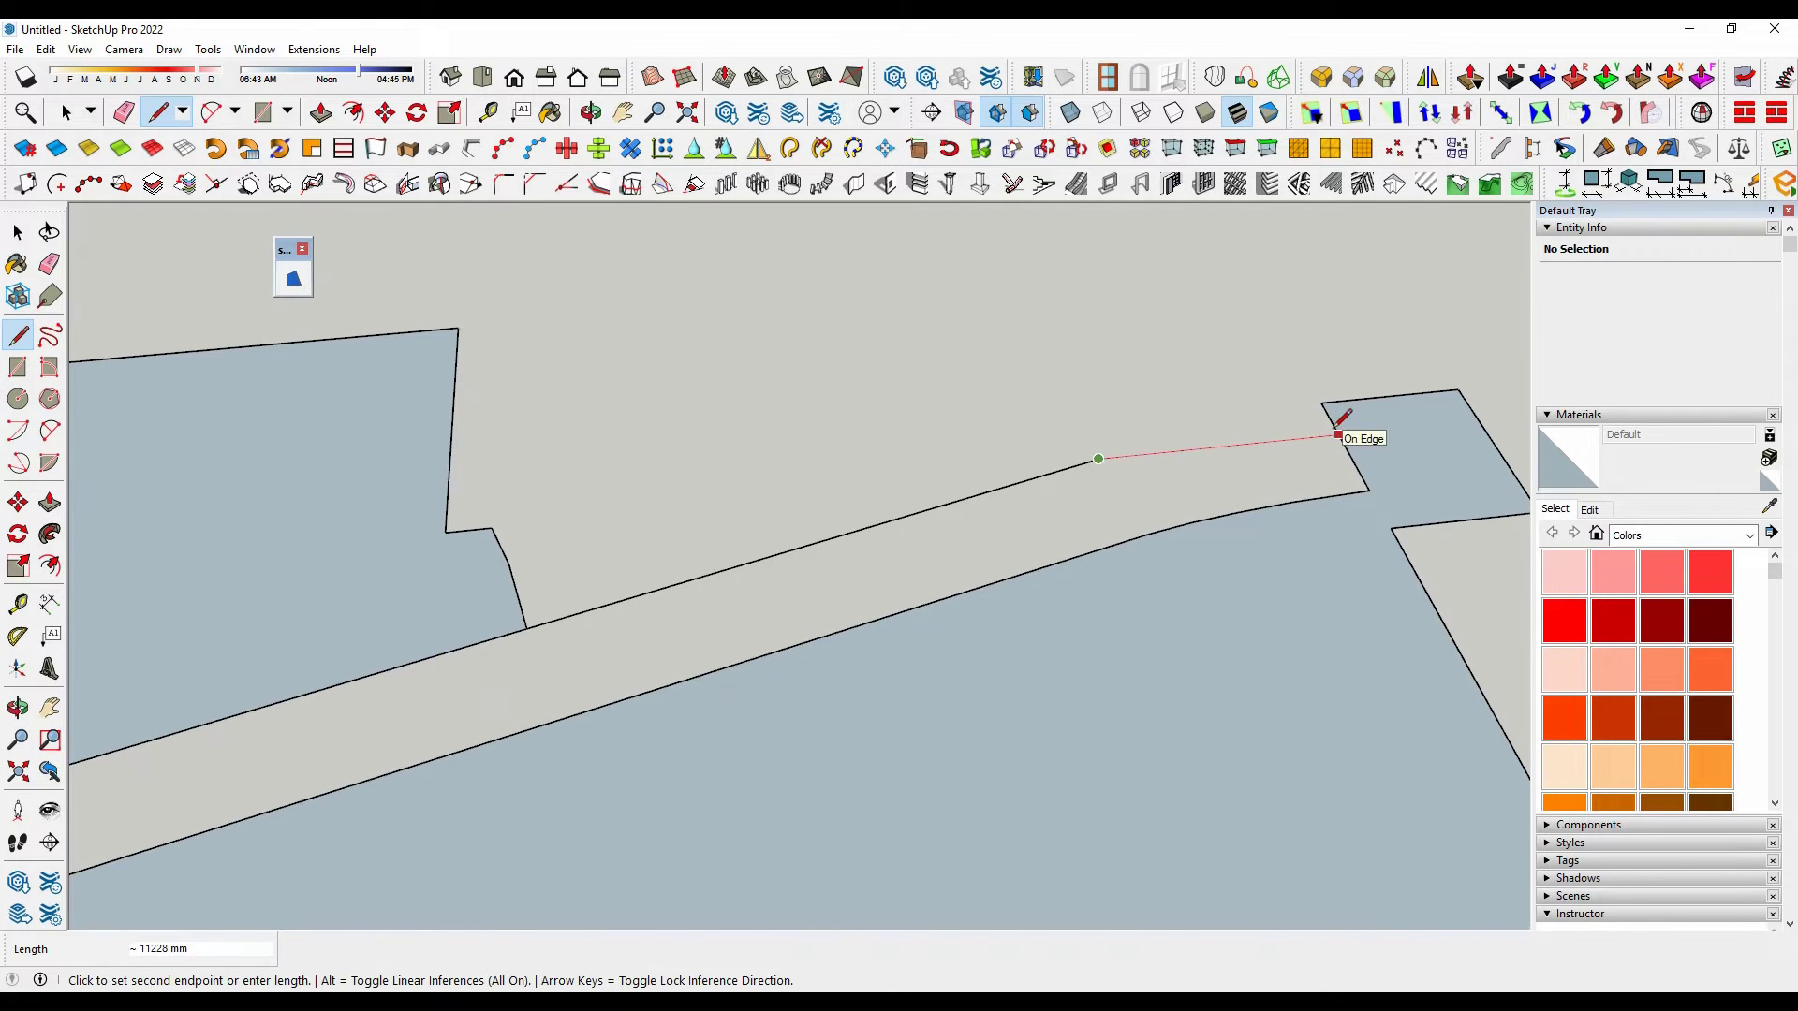
{"action": "left_click", "coordinate": [1338, 434]}
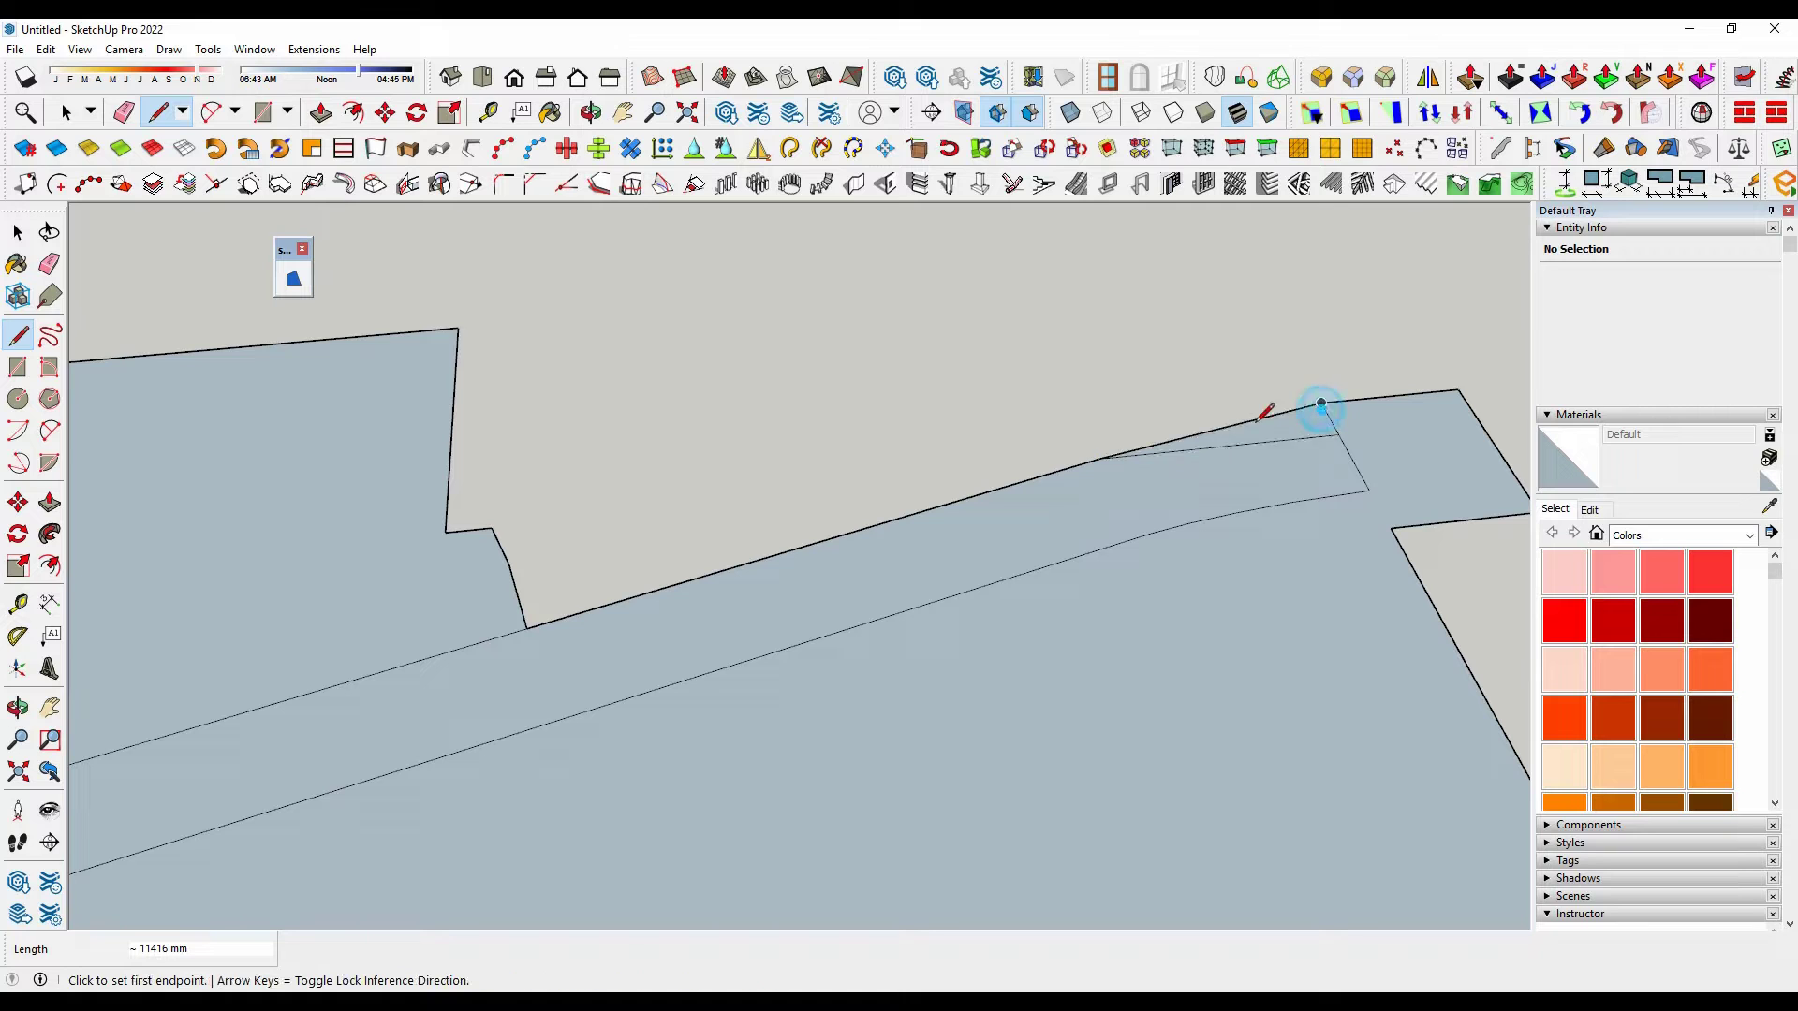
{"action": "key", "text": "space"}
{"action": "left_click", "coordinate": [1286, 451]}
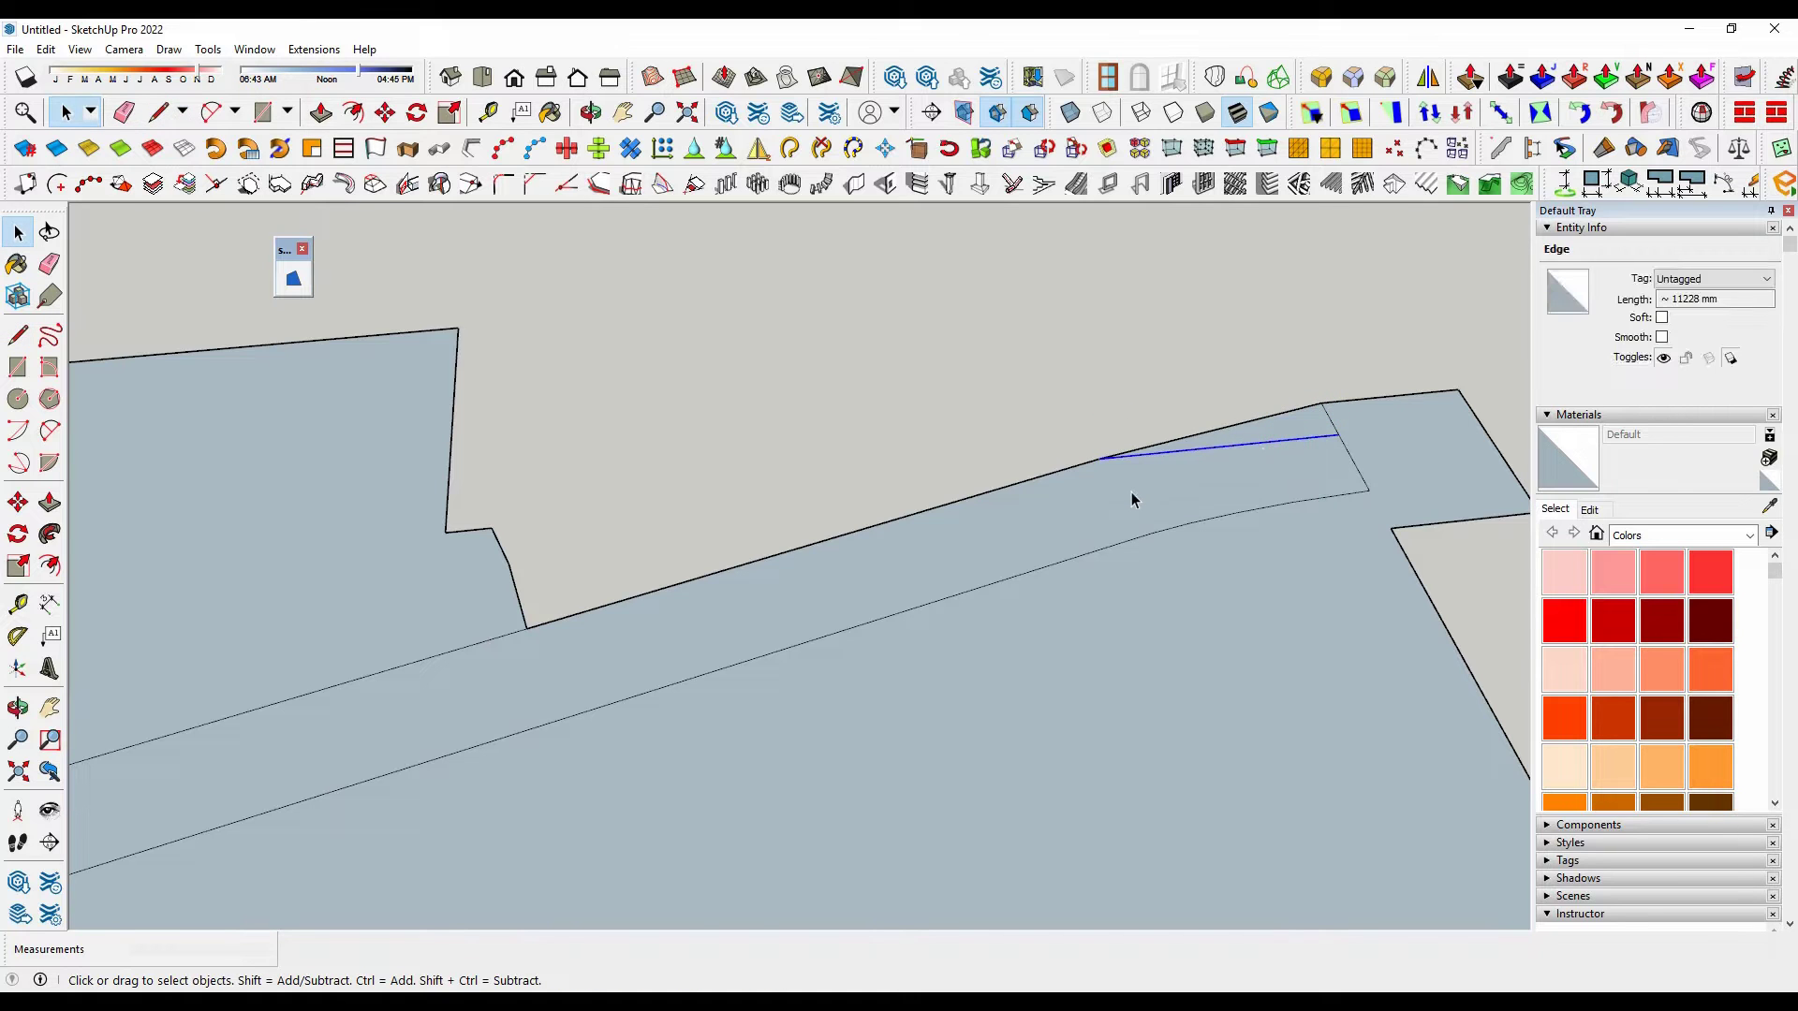
- Move all connected boundary faces onto the site plan, snapping the end square's lower outer corner to its matching corner beside the building strip
{"action": "triple_click", "coordinate": [1135, 477]}
{"action": "scroll", "coordinate": [1081, 480], "scroll_direction": "down", "scroll_amount": 3}
{"action": "scroll", "coordinate": [1261, 530], "scroll_direction": "up", "scroll_amount": 2}
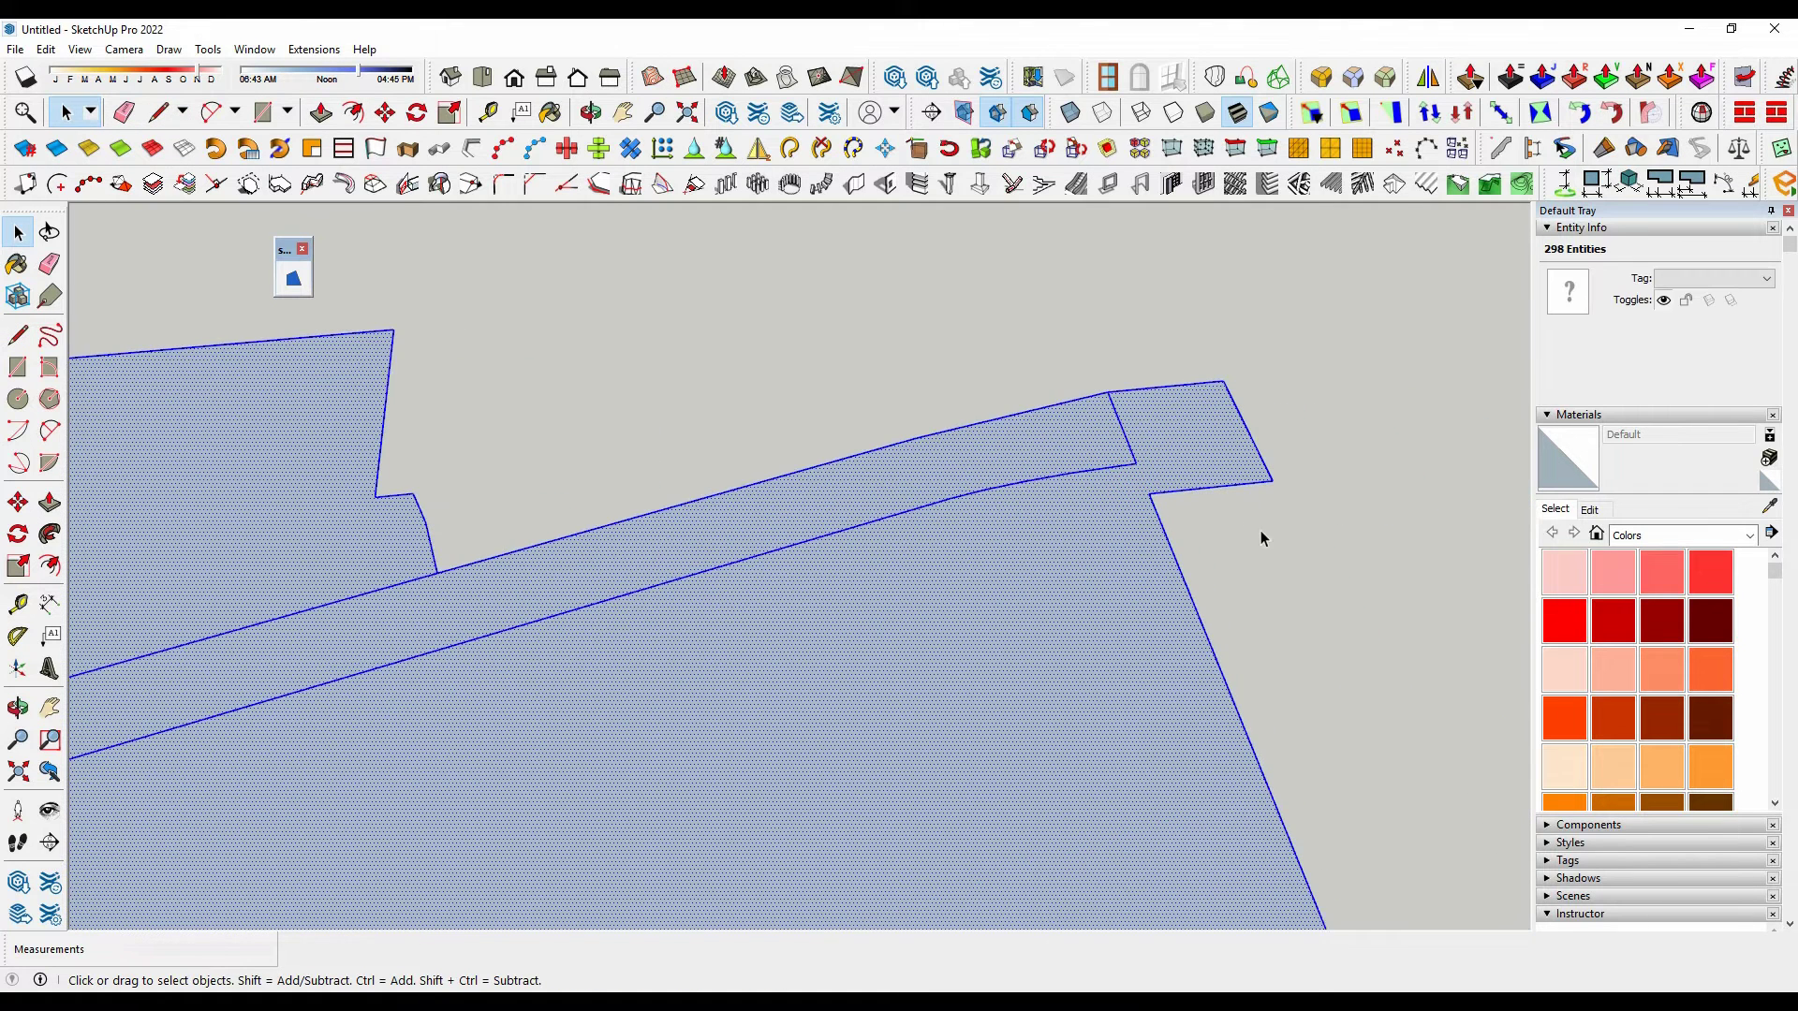
{"action": "key", "text": "m"}
{"action": "left_click", "coordinate": [1270, 483]}
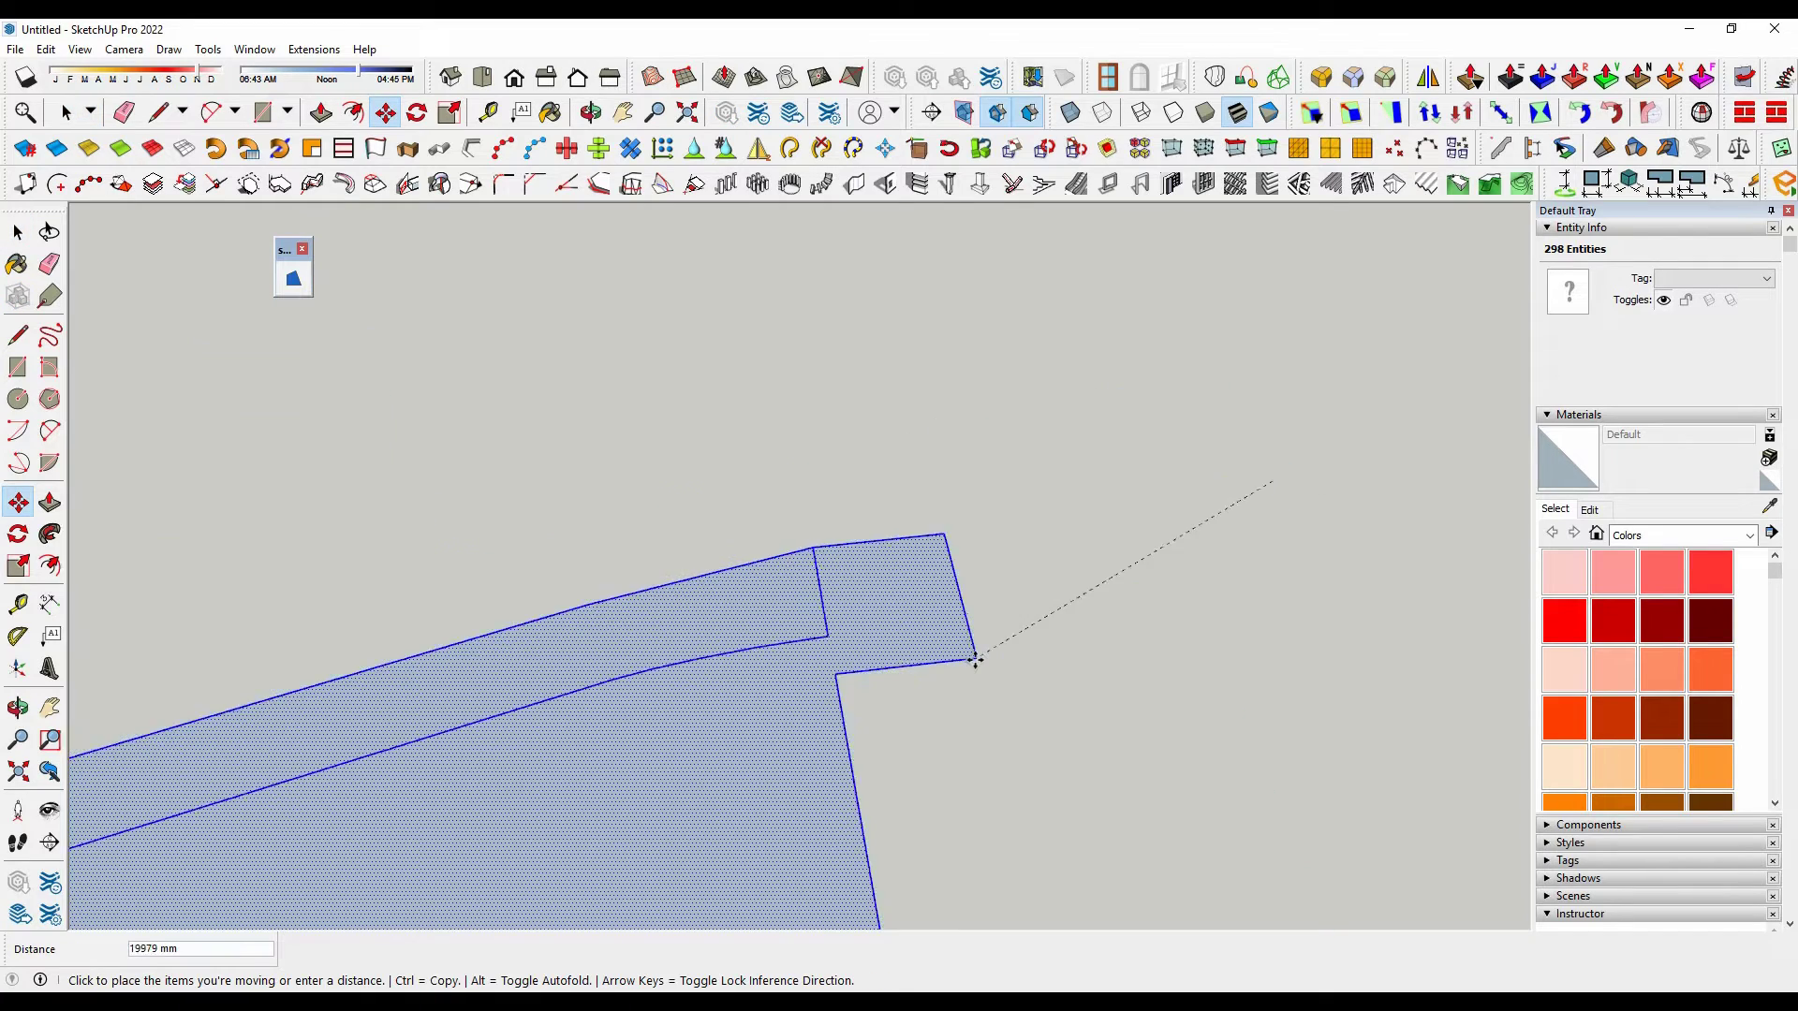
{"action": "scroll", "coordinate": [975, 655], "scroll_direction": "down", "scroll_amount": 5}
{"action": "scroll", "coordinate": [1021, 665], "scroll_direction": "down", "scroll_amount": 5}
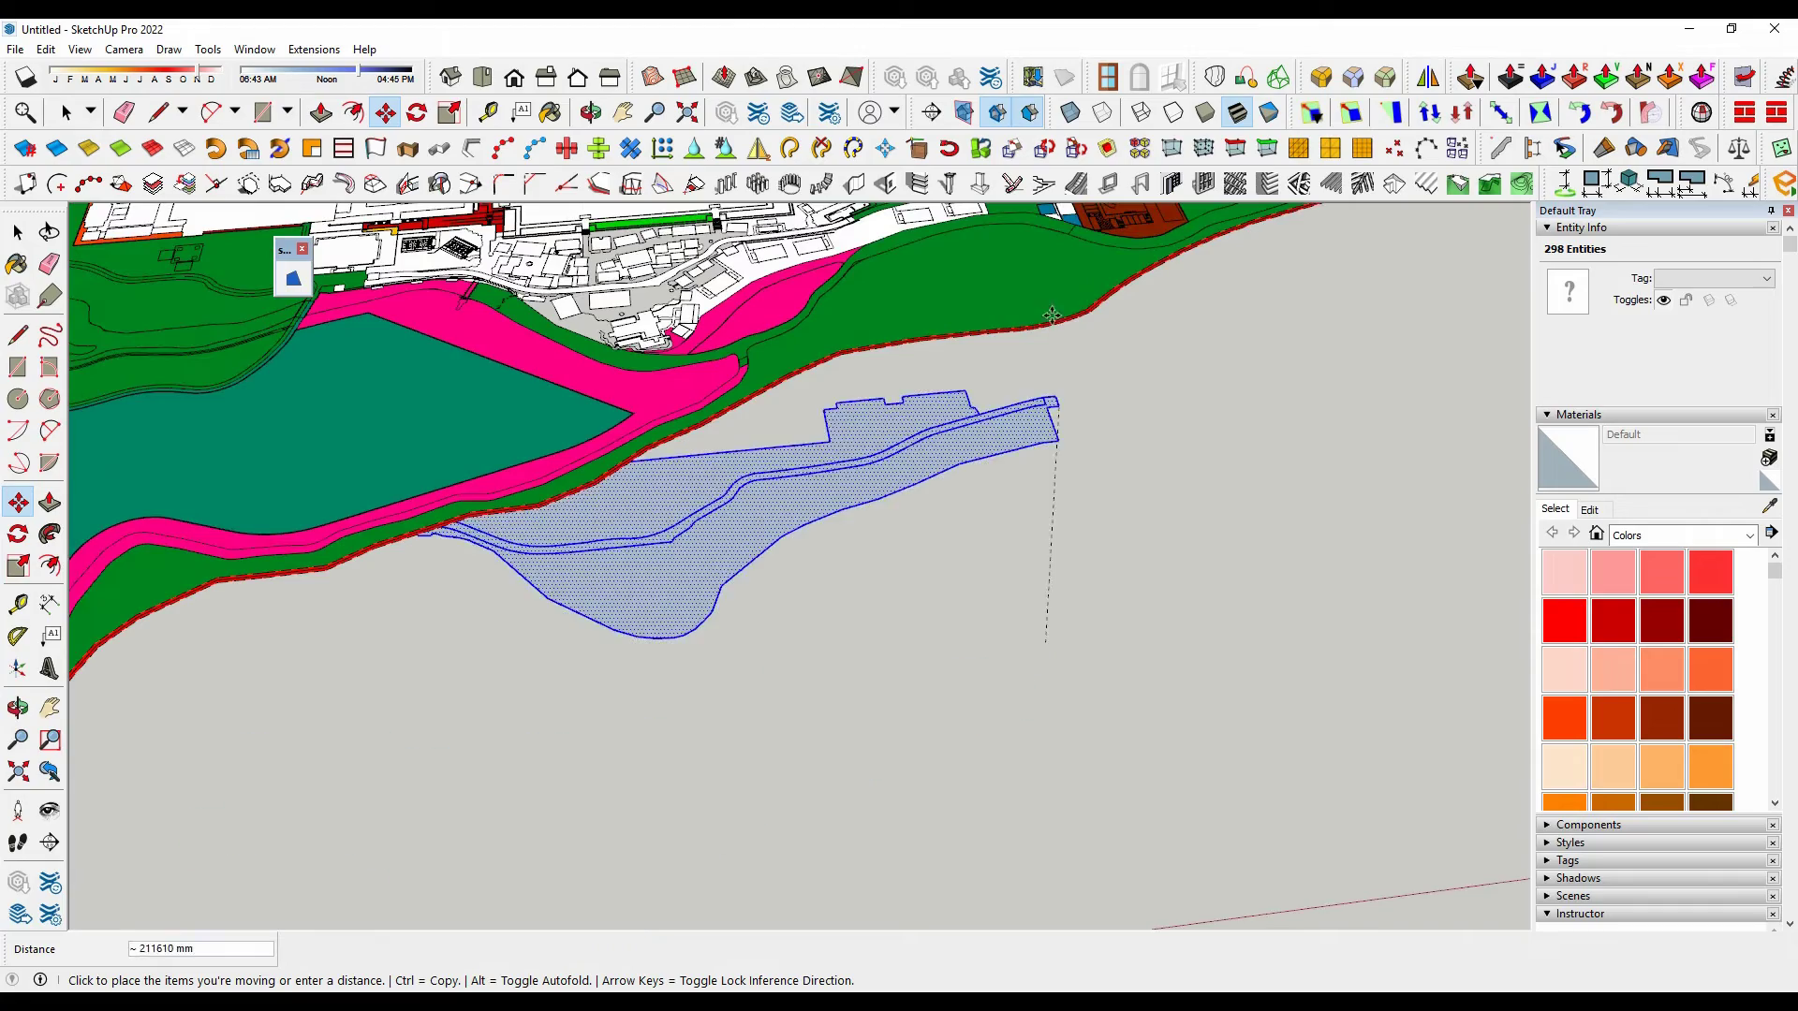
{"action": "scroll", "coordinate": [1019, 323], "scroll_direction": "up", "scroll_amount": 4}
{"action": "scroll", "coordinate": [1002, 254], "scroll_direction": "up", "scroll_amount": 5}
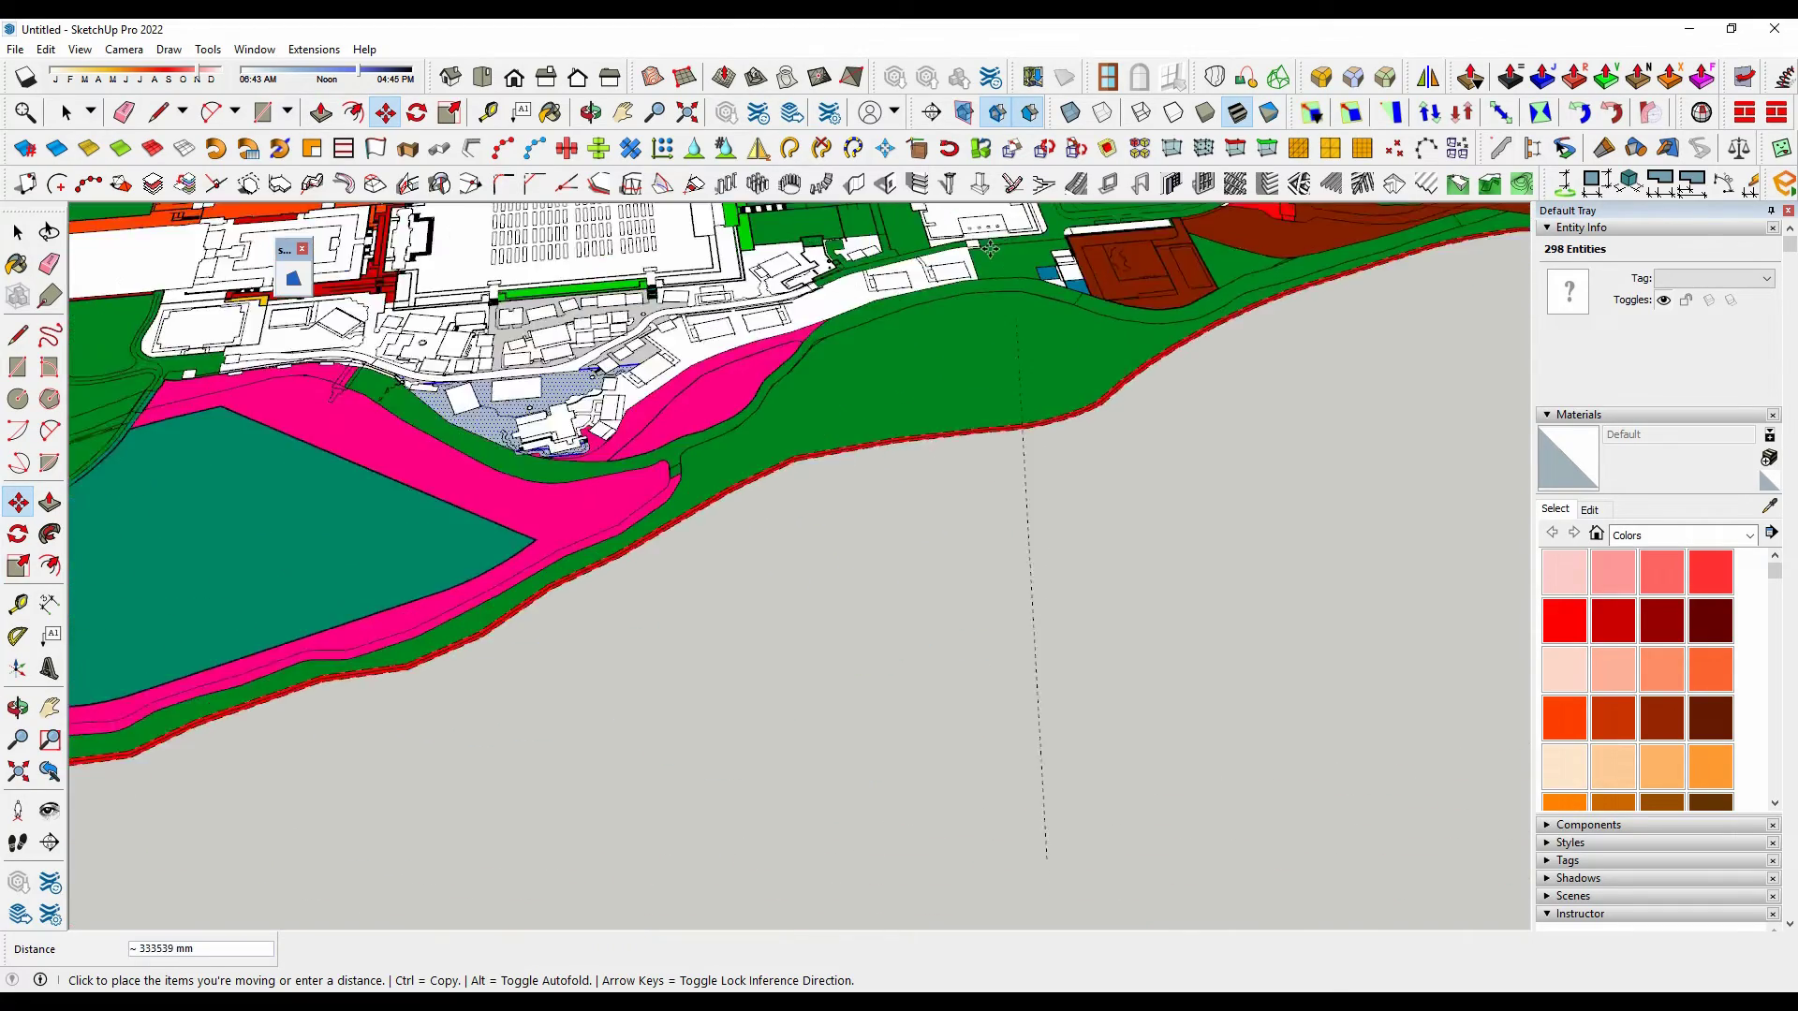
{"action": "scroll", "coordinate": [1002, 253], "scroll_direction": "up", "scroll_amount": 5}
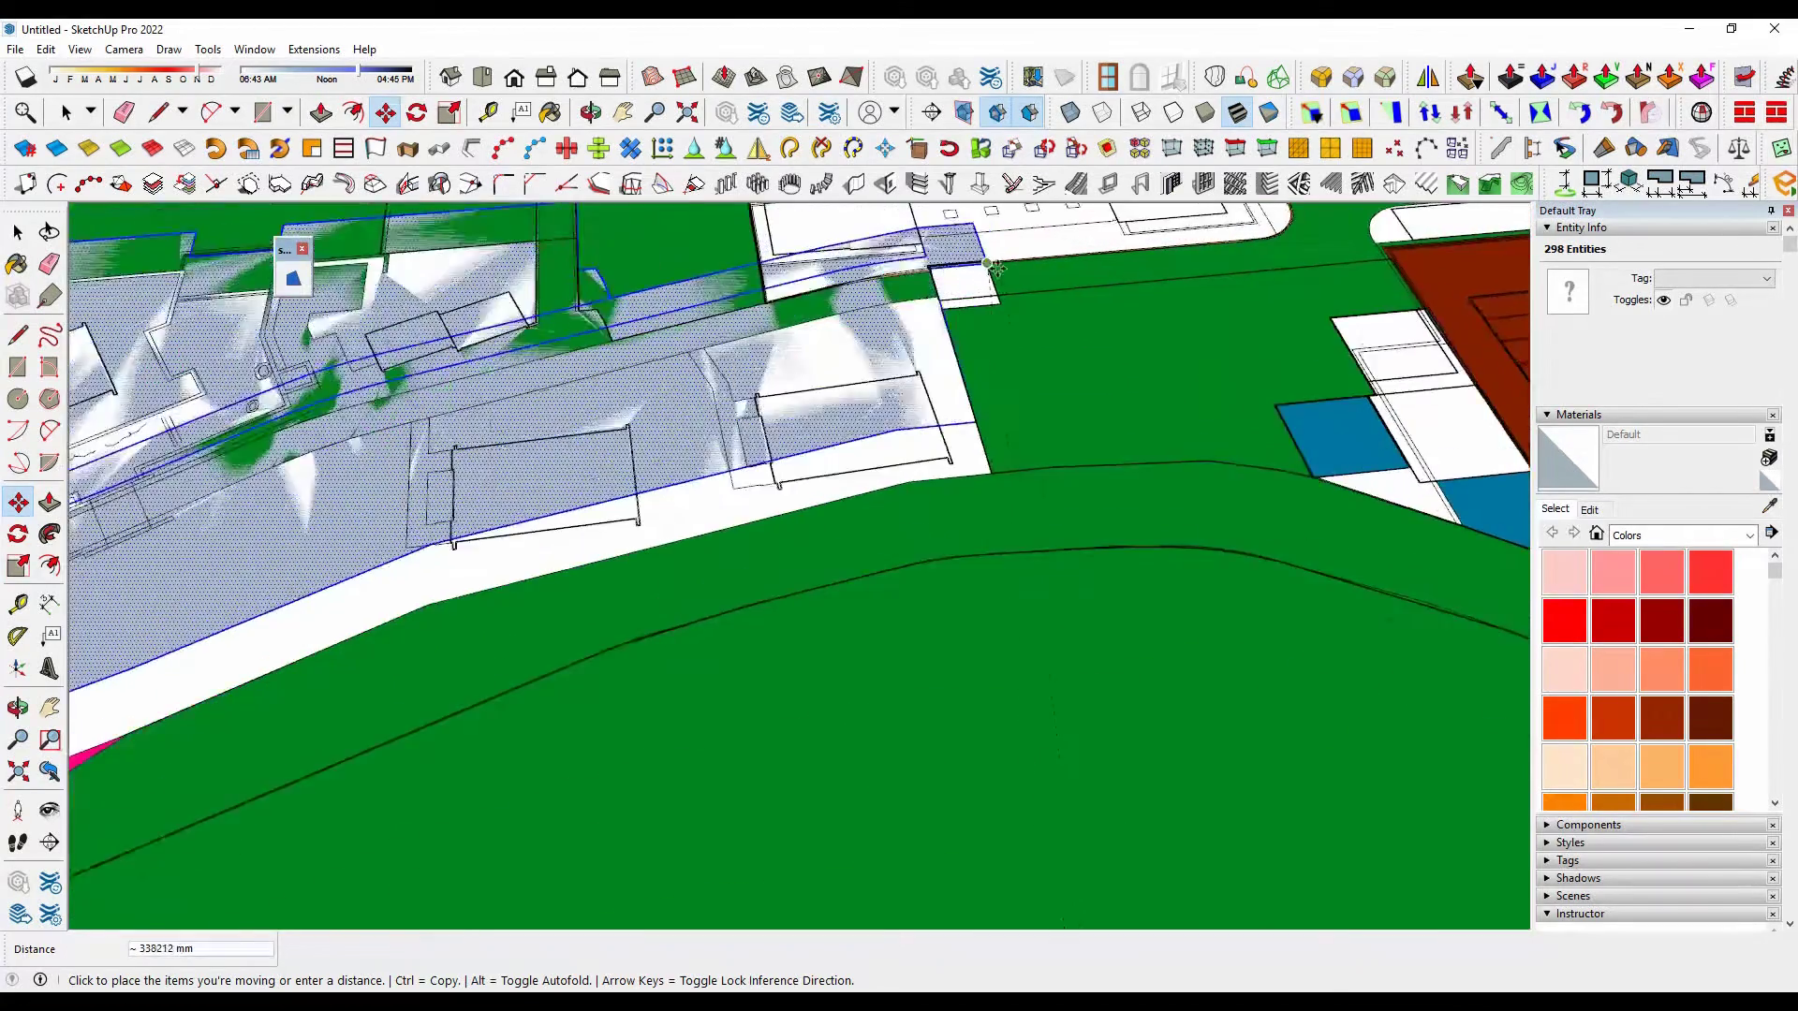
{"action": "scroll", "coordinate": [995, 324], "scroll_direction": "up", "scroll_amount": 5}
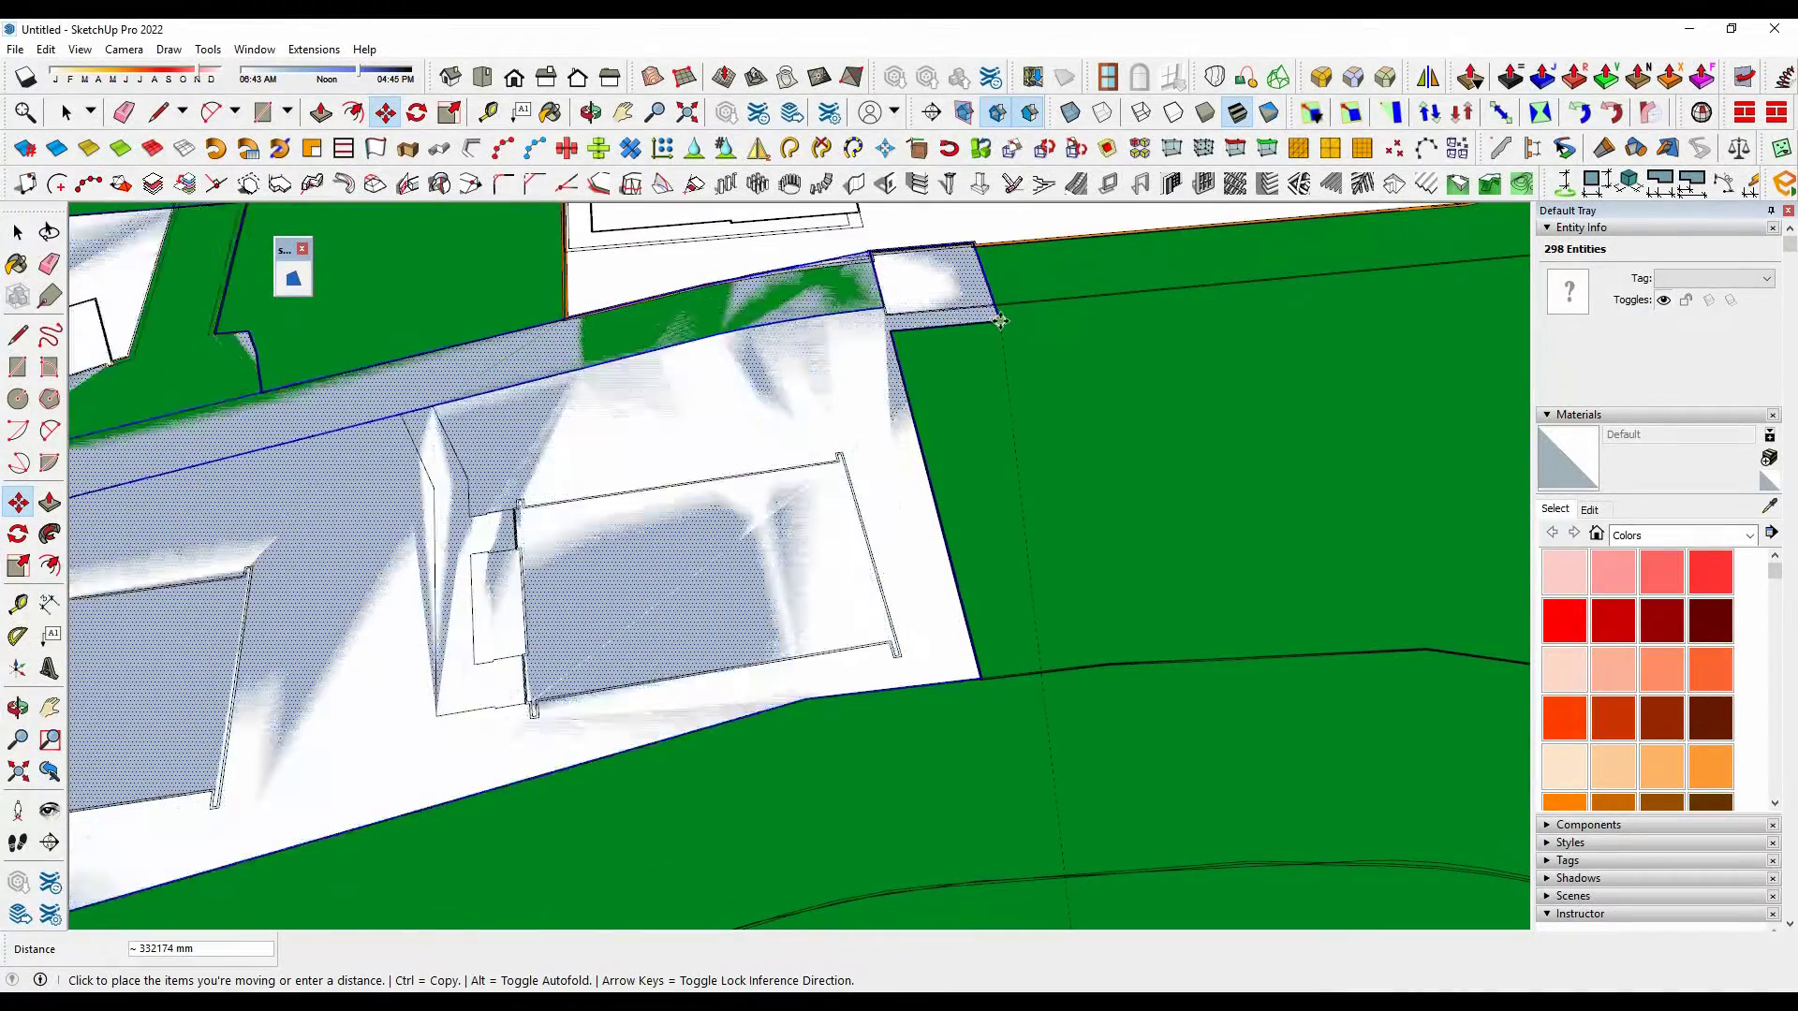
{"action": "scroll", "coordinate": [998, 333], "scroll_direction": "up", "scroll_amount": 4}
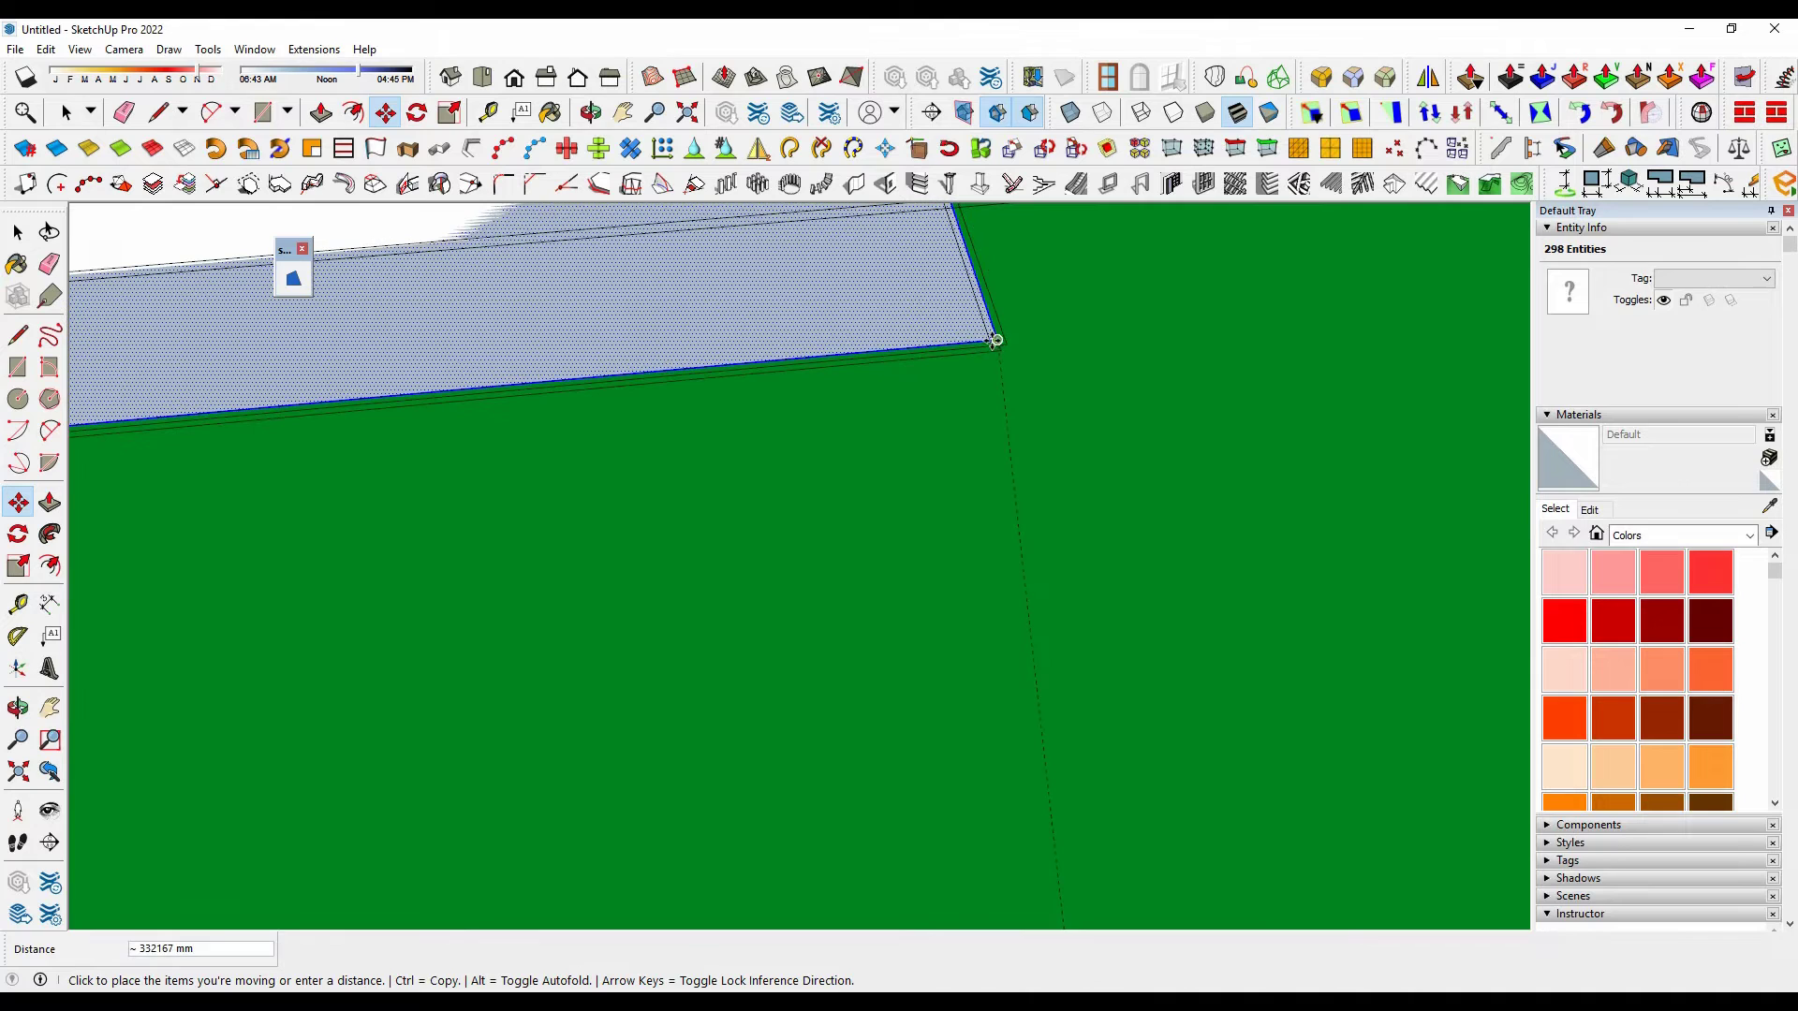
{"action": "left_click", "coordinate": [1044, 571]}
{"action": "scroll", "coordinate": [1044, 571], "scroll_direction": "down", "scroll_amount": 3}
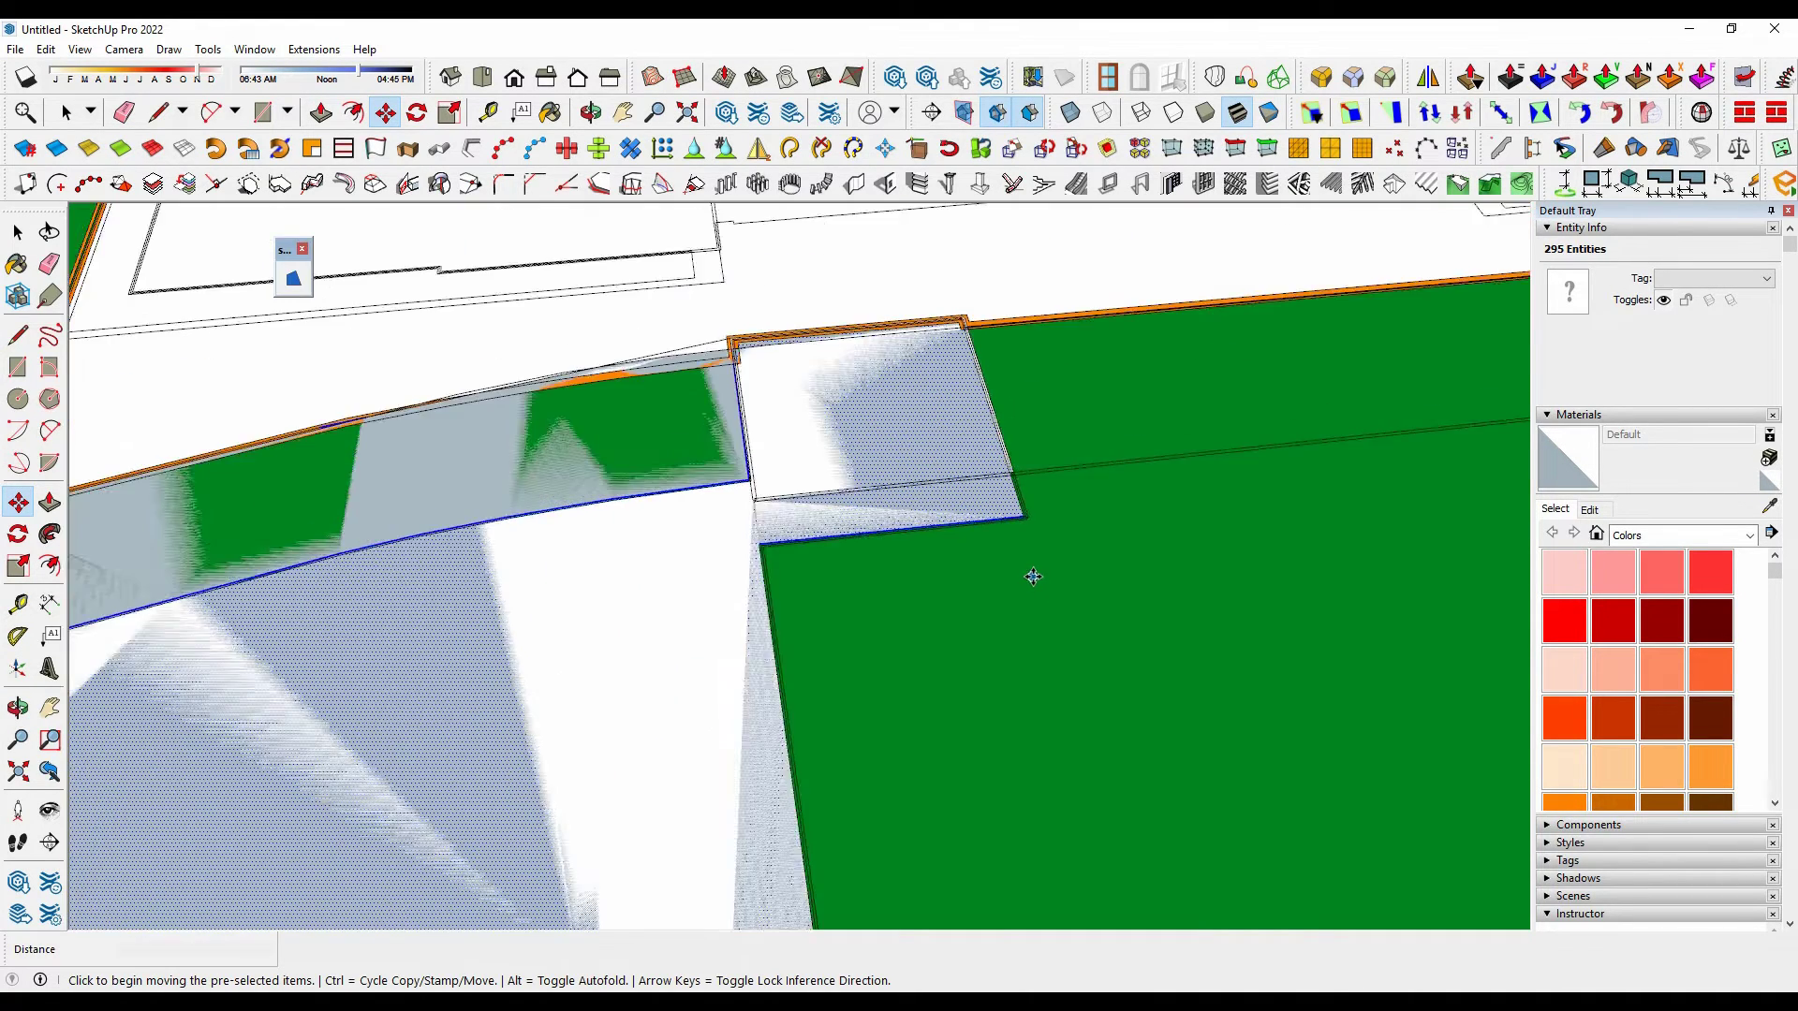
{"action": "scroll", "coordinate": [1032, 577], "scroll_direction": "down", "scroll_amount": 8}
{"action": "key", "text": "space"}
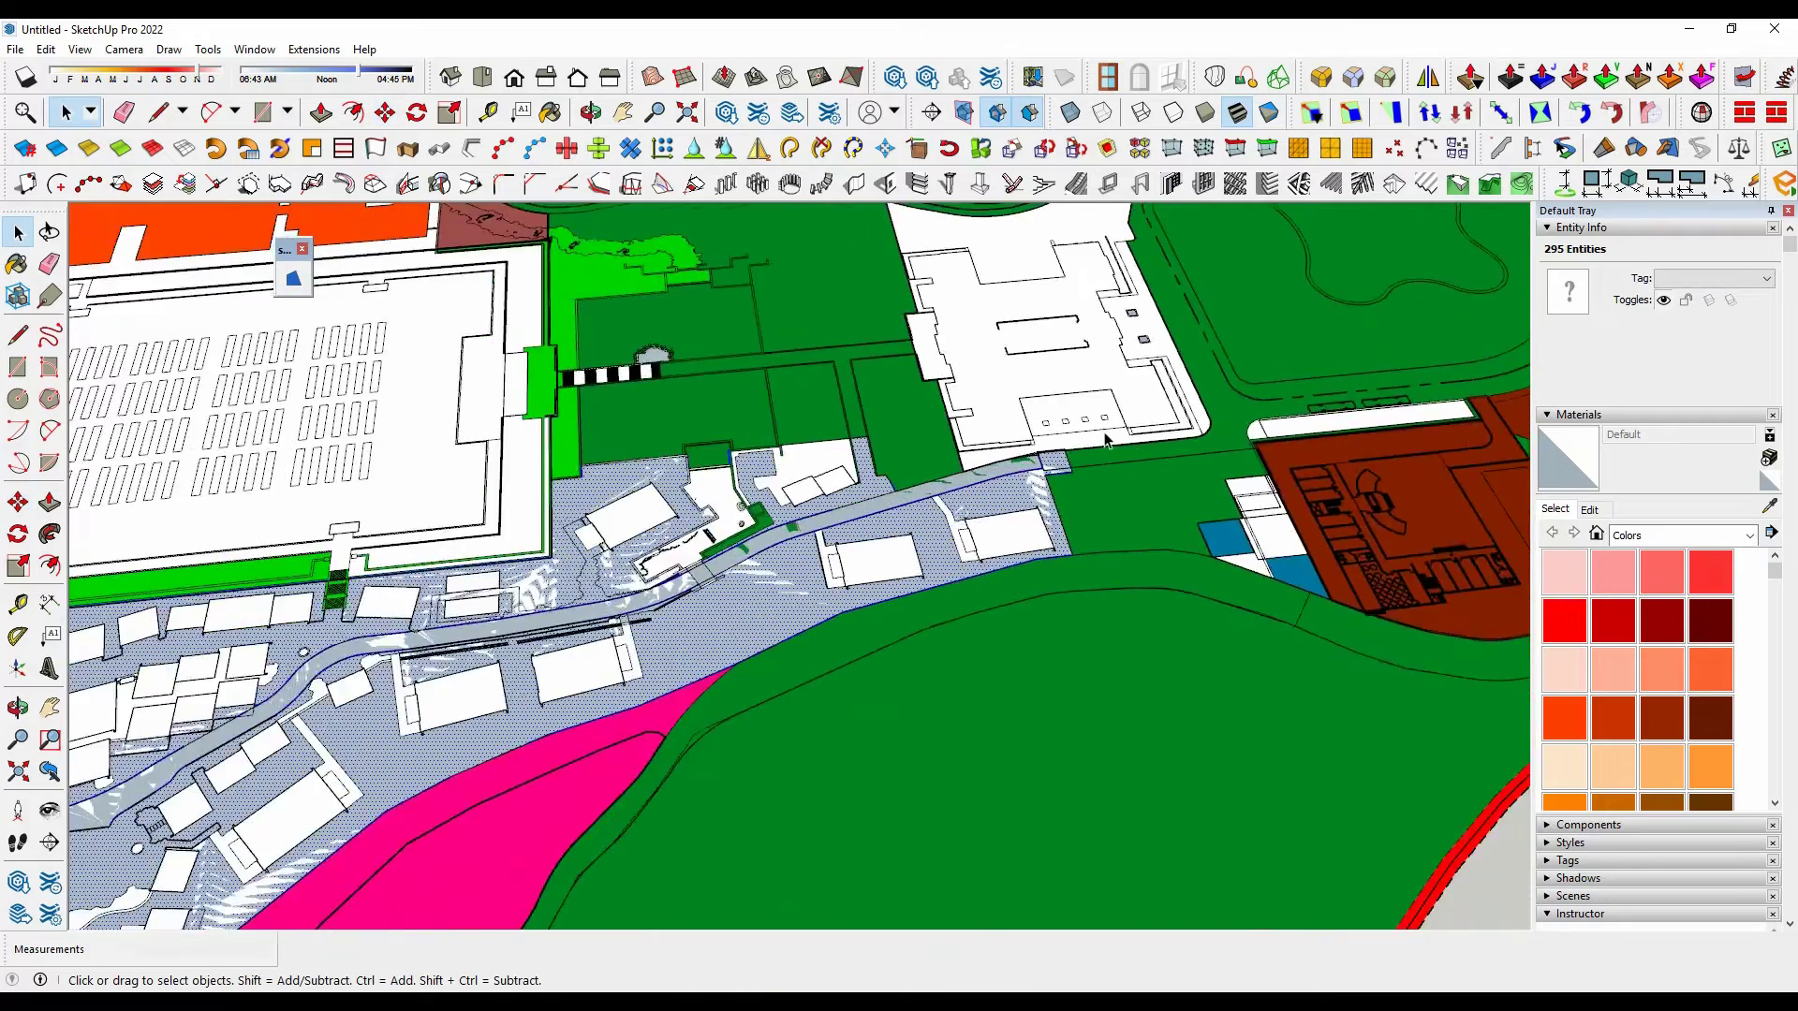
- Check the road strip face and the grey ground face around the buildings individually, and examine the whole site plan
{"action": "scroll", "coordinate": [1108, 443], "scroll_direction": "down", "scroll_amount": 3}
{"action": "left_click", "coordinate": [1352, 729]}
{"action": "scroll", "coordinate": [936, 488], "scroll_direction": "up", "scroll_amount": 2}
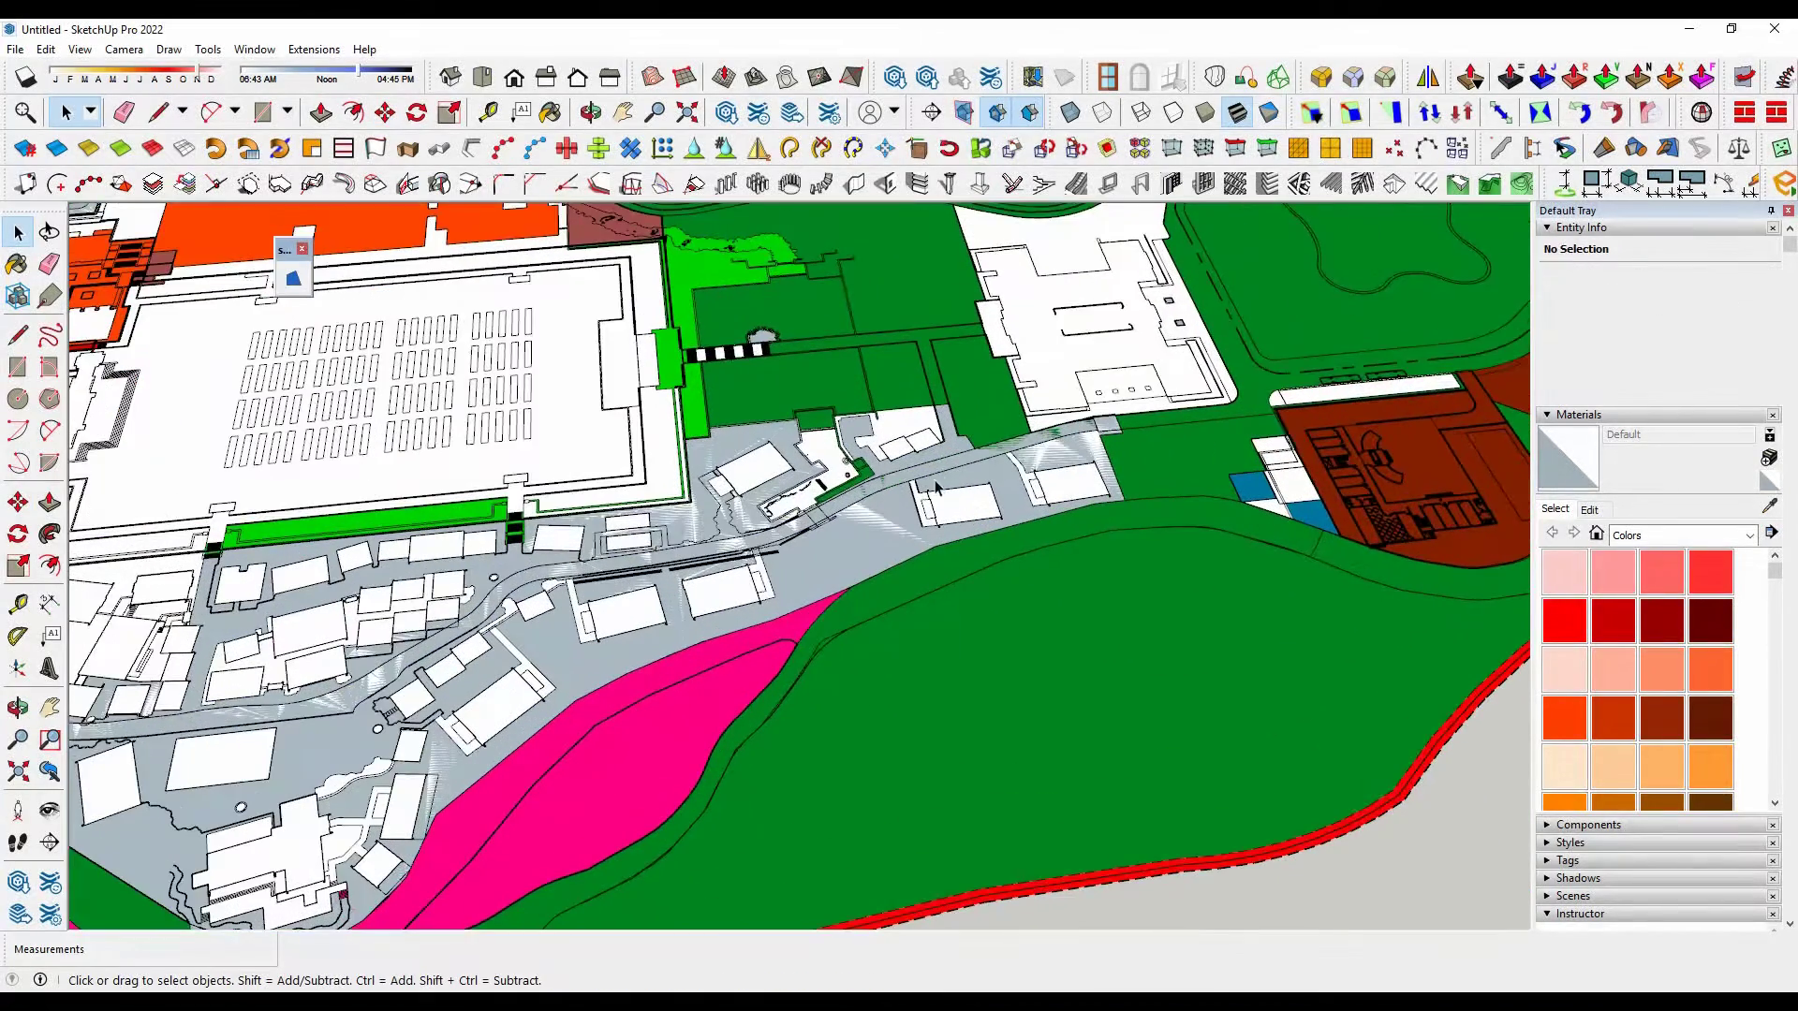
{"action": "left_click", "coordinate": [931, 475]}
{"action": "scroll", "coordinate": [669, 566], "scroll_direction": "up", "scroll_amount": 2}
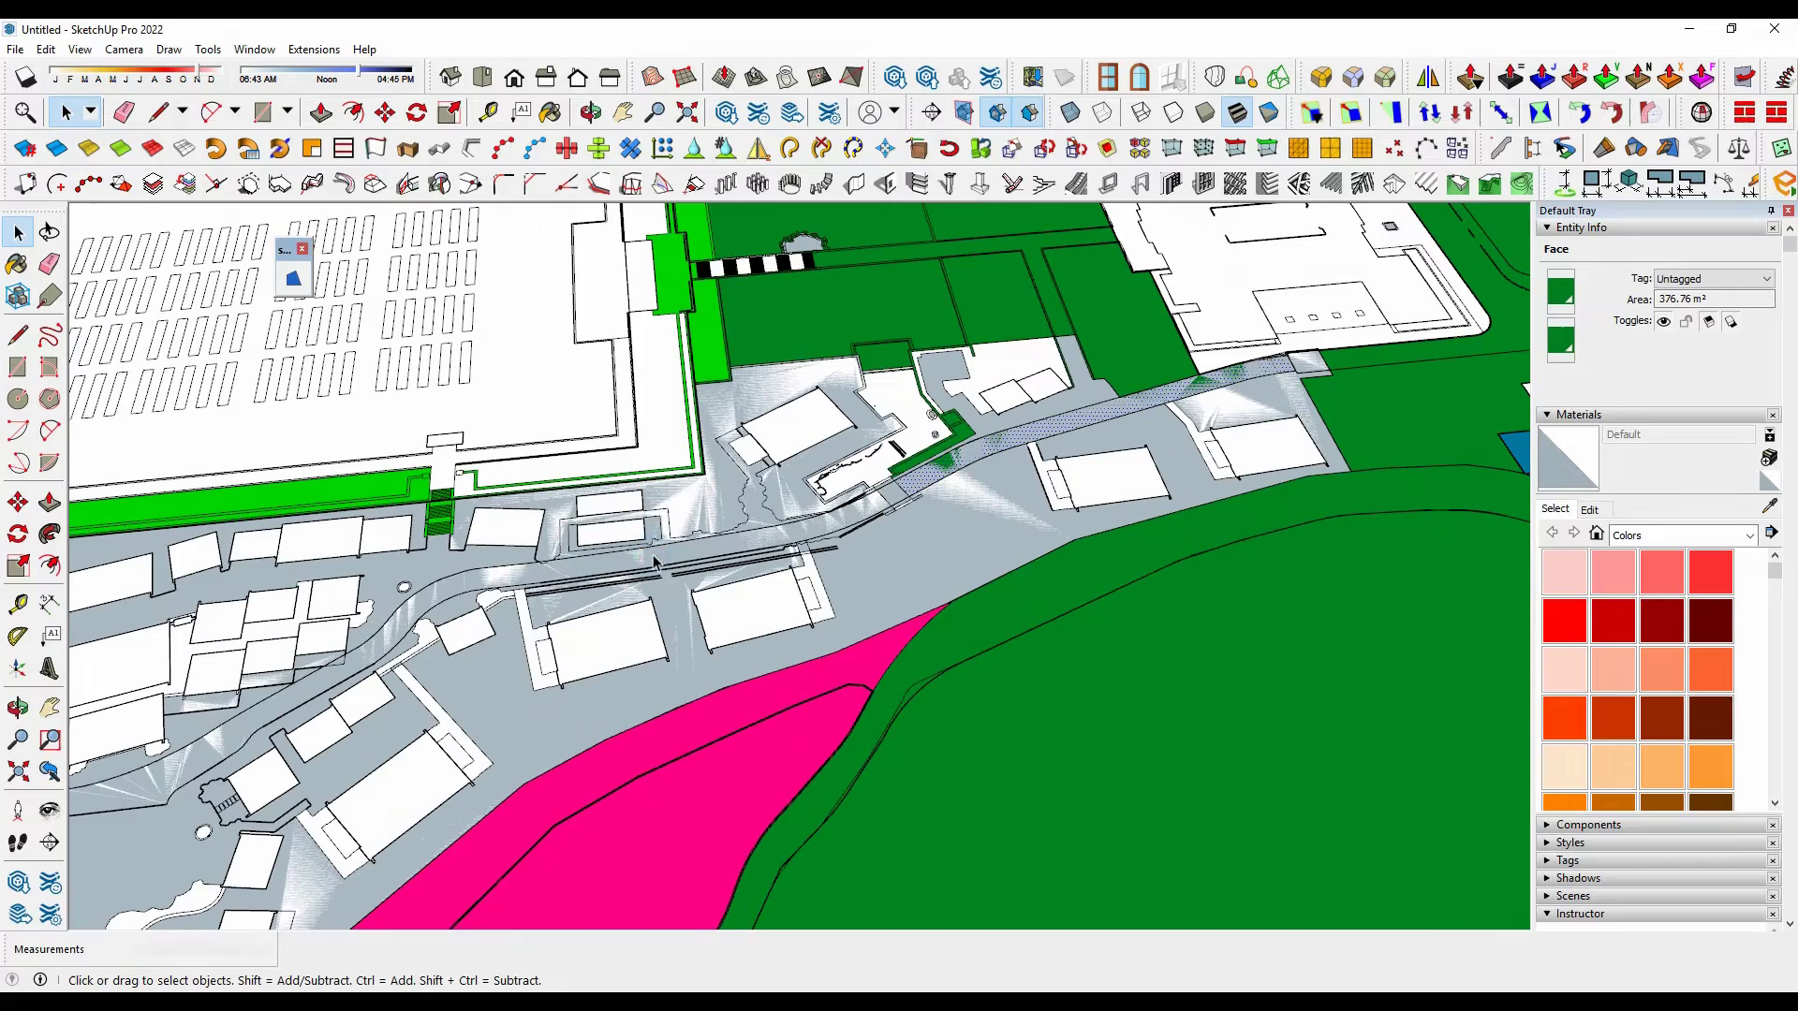
{"action": "left_click", "coordinate": [477, 562]}
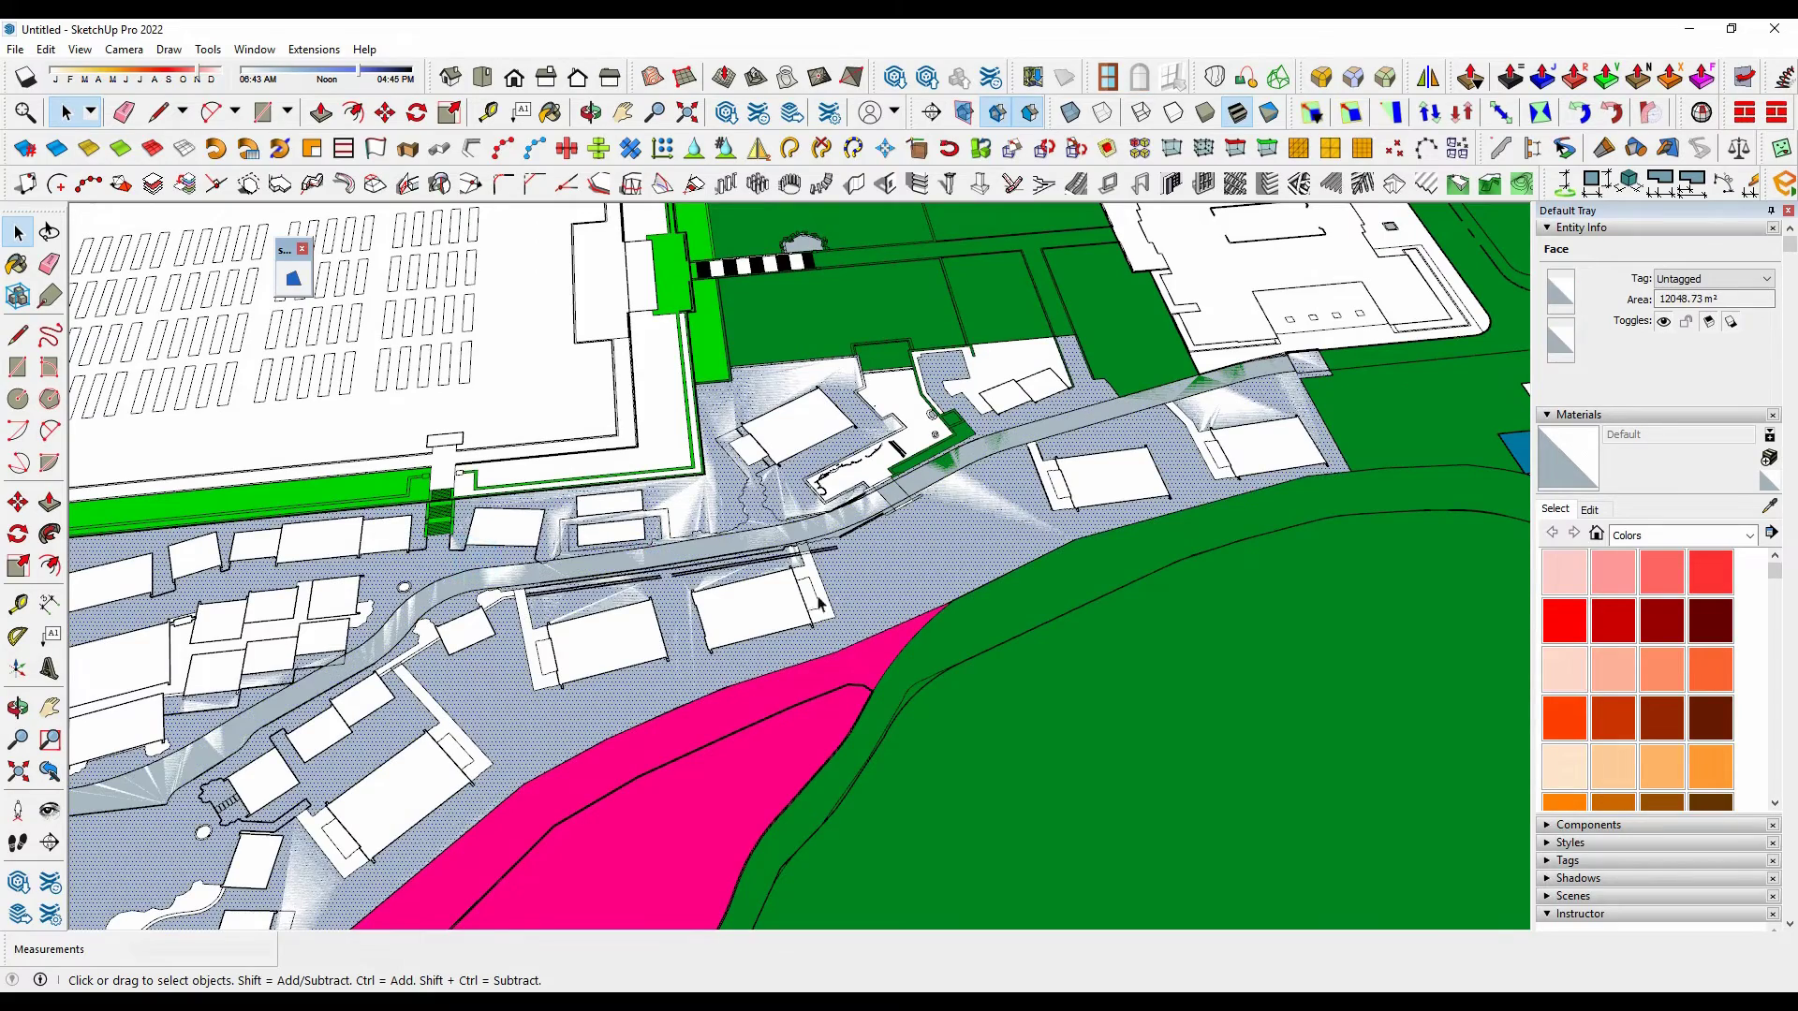
{"action": "scroll", "coordinate": [978, 476], "scroll_direction": "down", "scroll_amount": 6}
{"action": "scroll", "coordinate": [1001, 499], "scroll_direction": "down", "scroll_amount": 4}
{"action": "middle_click_drag", "start_coordinate": [1083, 630], "coordinate": [783, 710]}
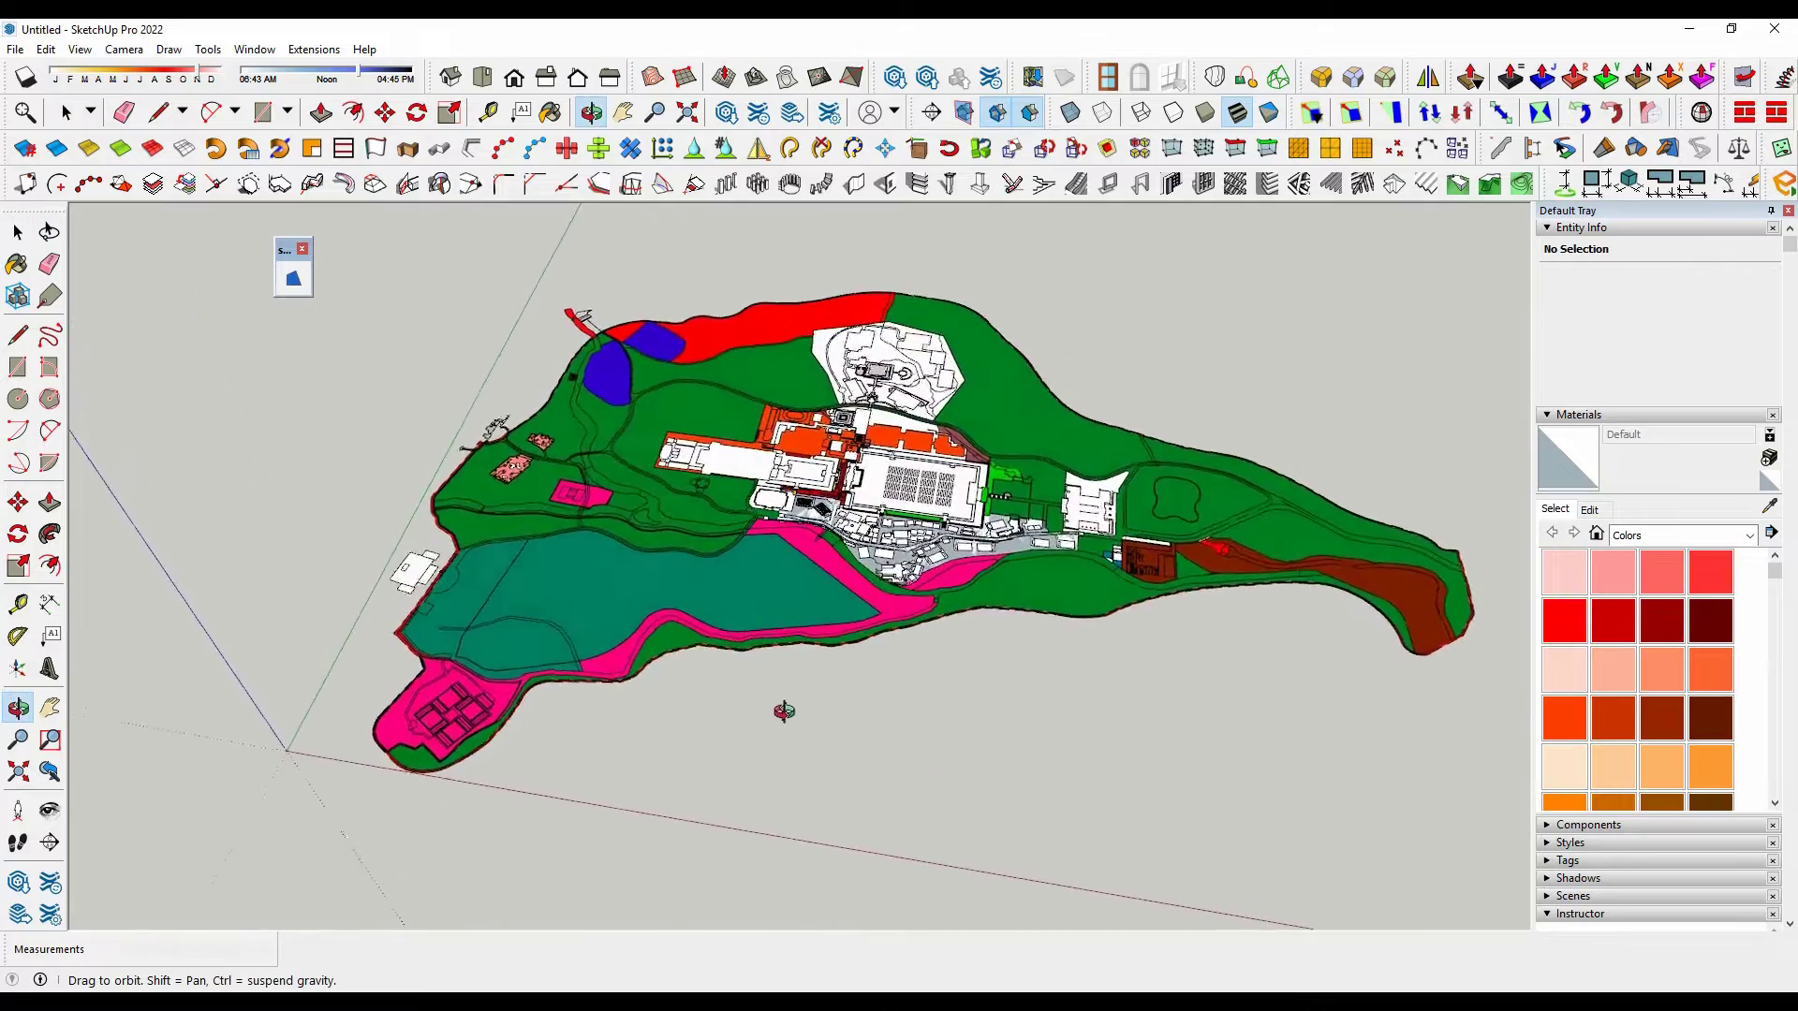
{"action": "scroll", "coordinate": [1171, 520], "scroll_direction": "up", "scroll_amount": 2}
{"action": "scroll", "coordinate": [903, 539], "scroll_direction": "down", "scroll_amount": 4}
{"action": "scroll", "coordinate": [1311, 525], "scroll_direction": "up", "scroll_amount": 2}
{"action": "scroll", "coordinate": [372, 543], "scroll_direction": "up", "scroll_amount": 1}
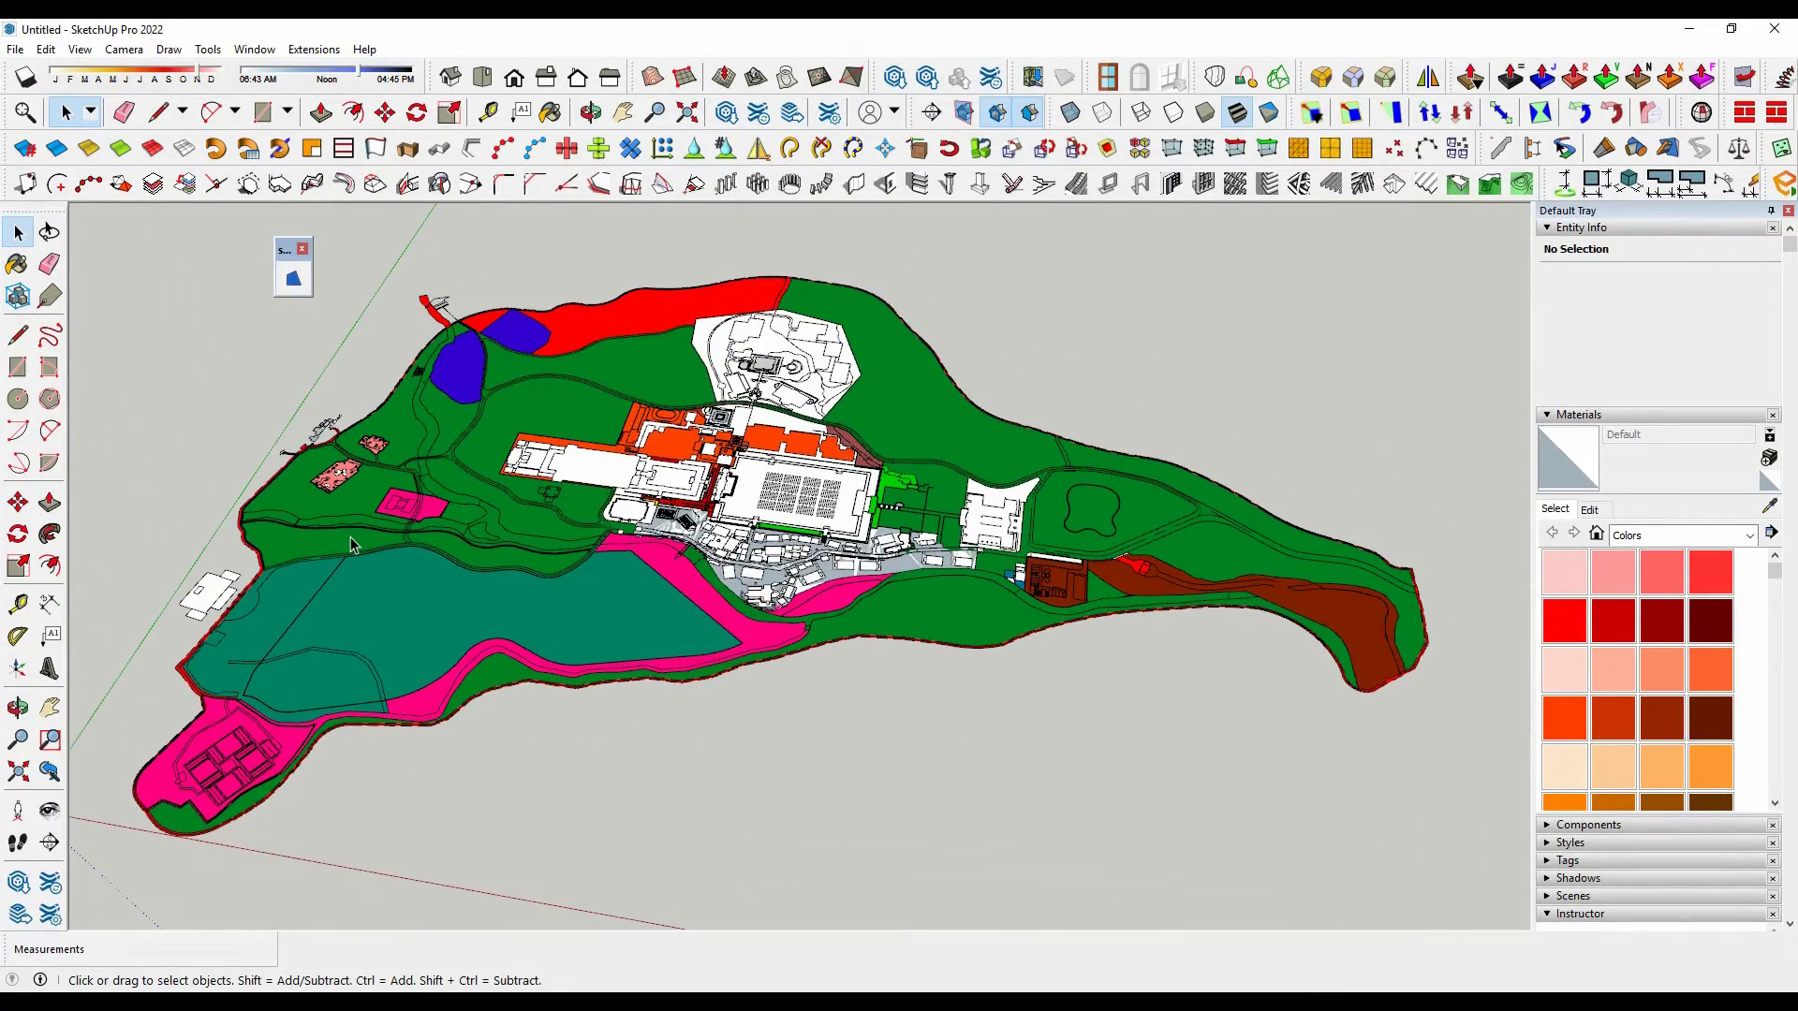